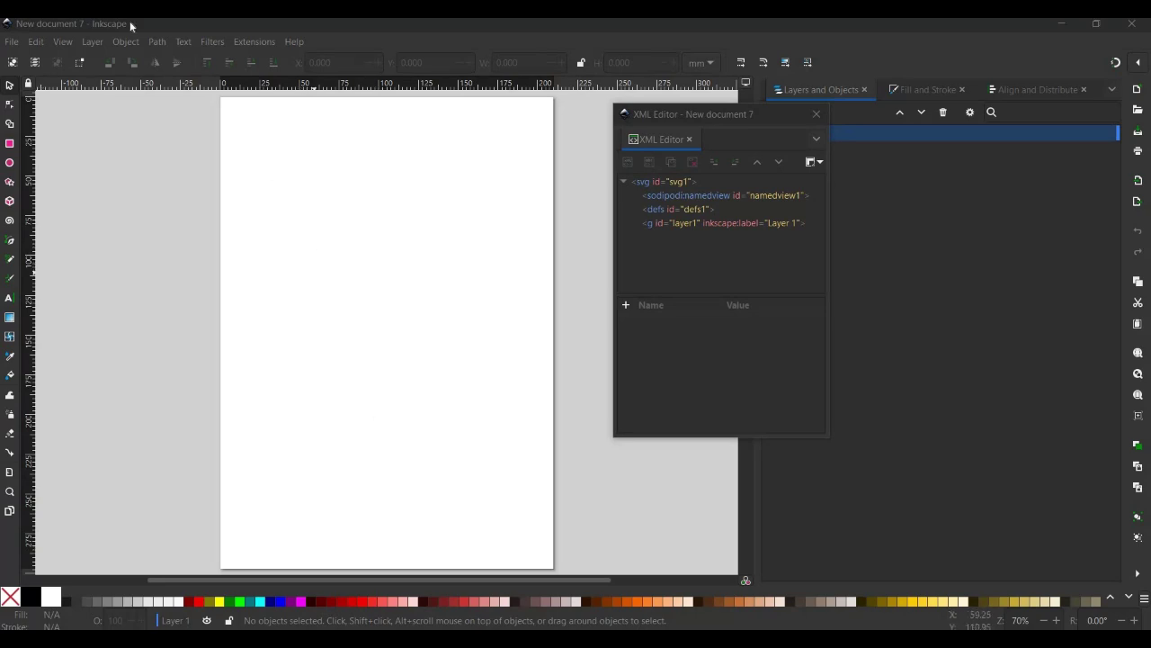
Step: Import svg tree cm b3.svg from the Xmas Trees folder as editable objects in the current file
click(16, 43)
click(16, 43)
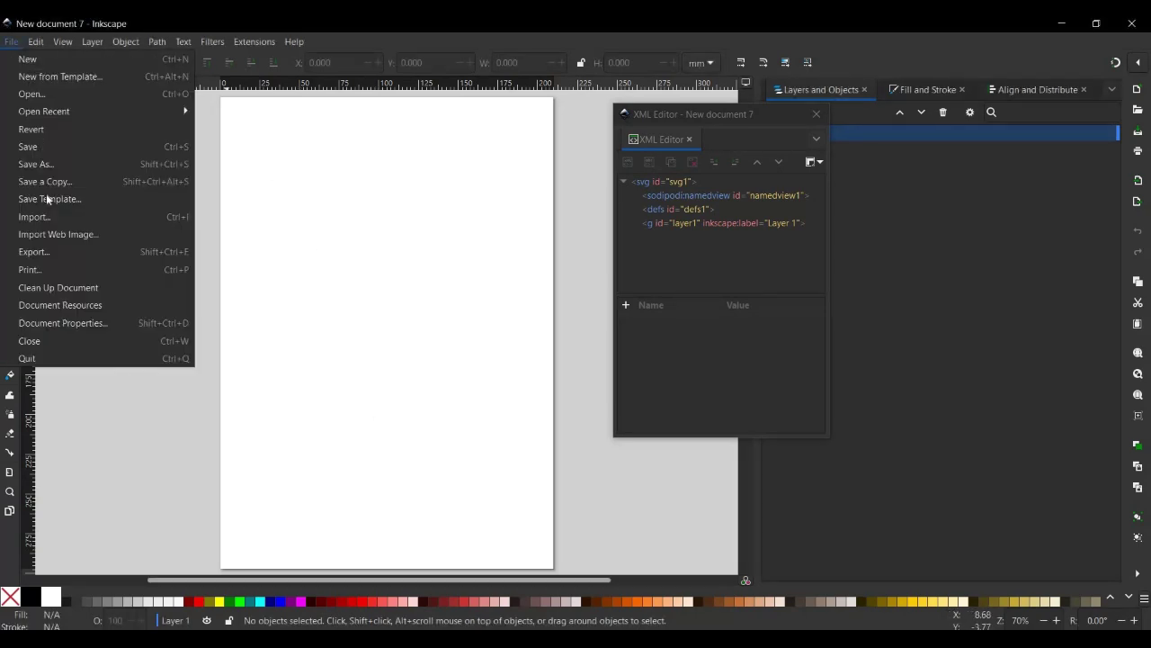
click(340, 275)
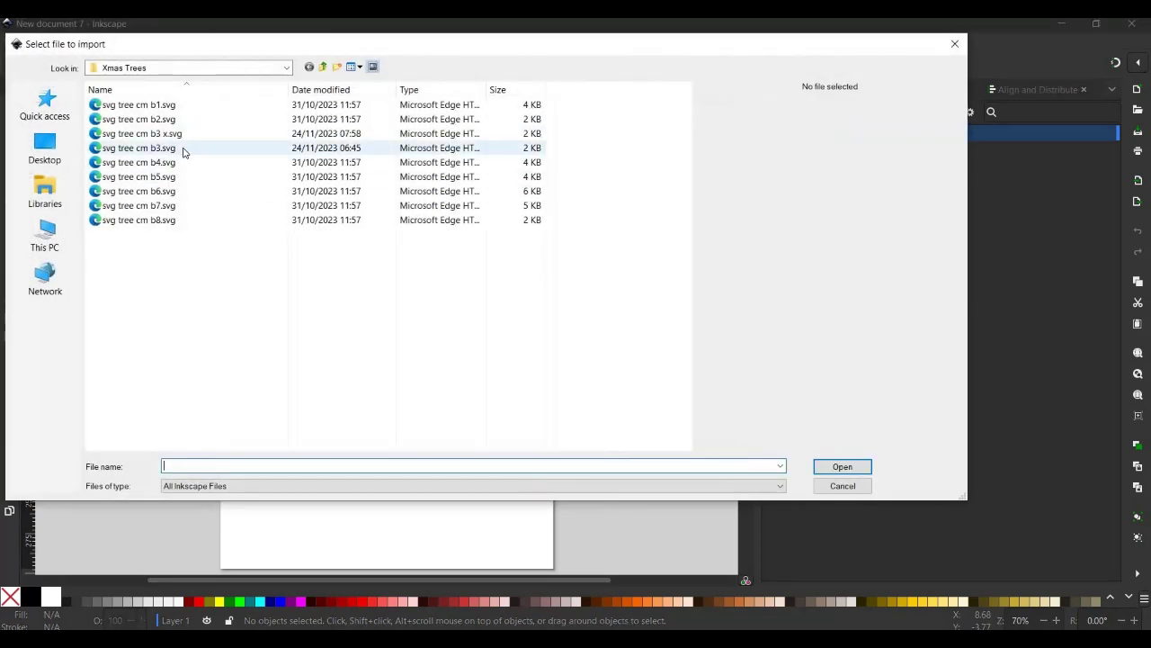
double_click(179, 148)
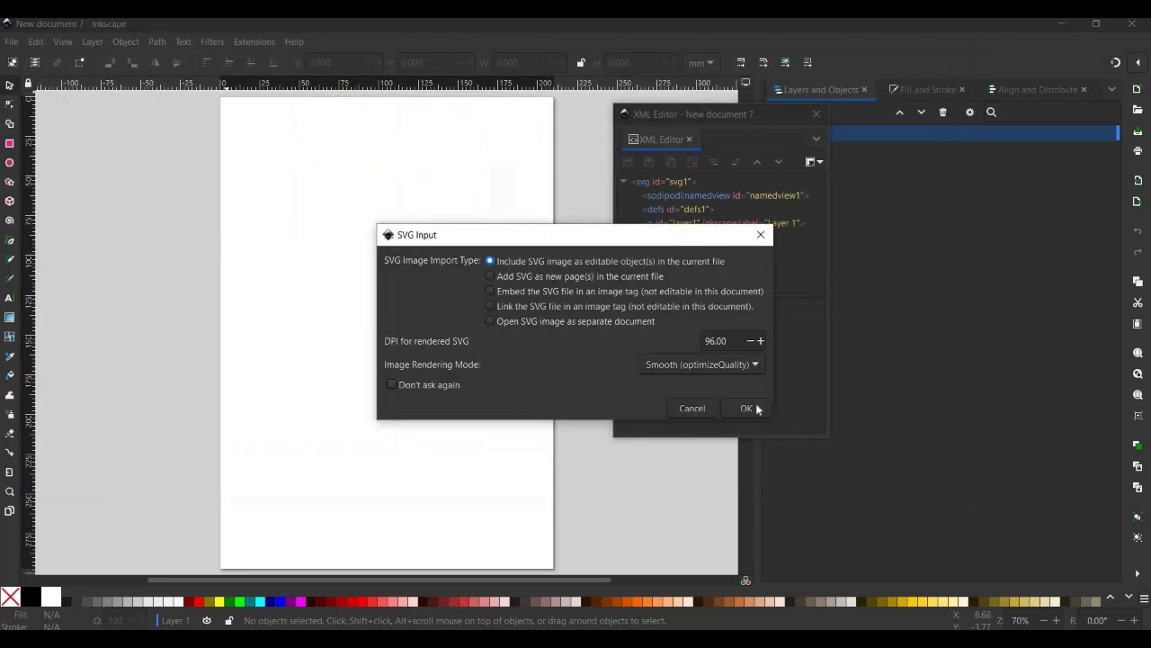
click(746, 408)
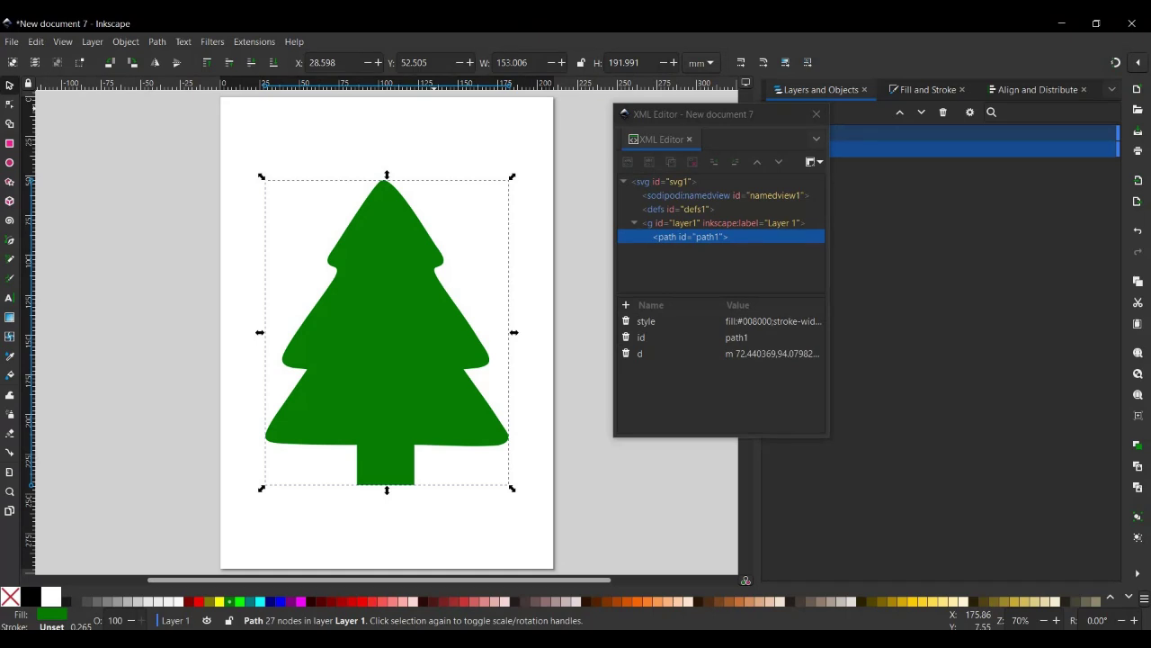
Step: Resize the imported tree to 50 mm wide and 75 mm high
click(477, 63)
text(50)
key(Tab)
text(7)
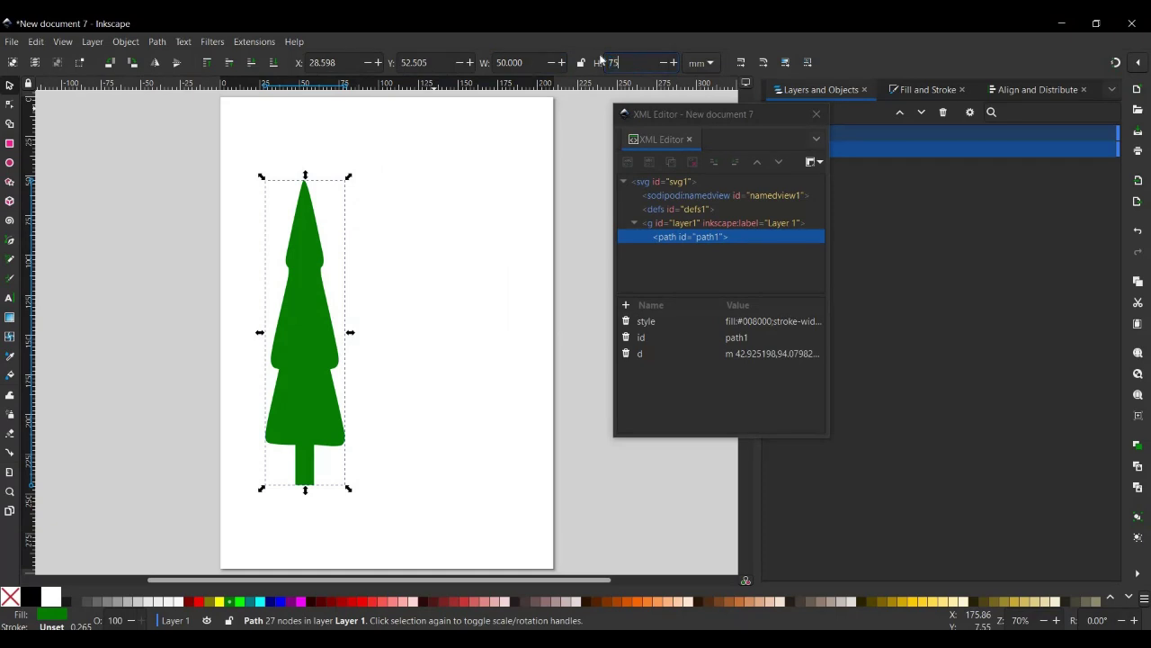
text(5)
key(Return)
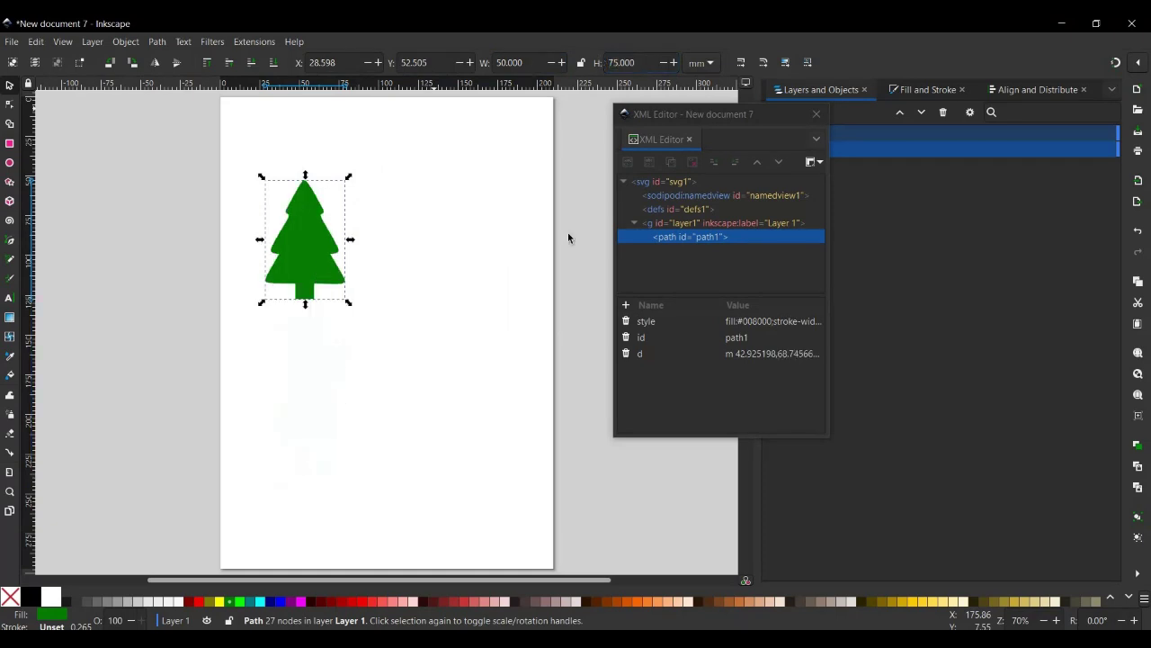
Step: Resize the page to fit the tree in the document properties and close the XML Editor
click(11, 43)
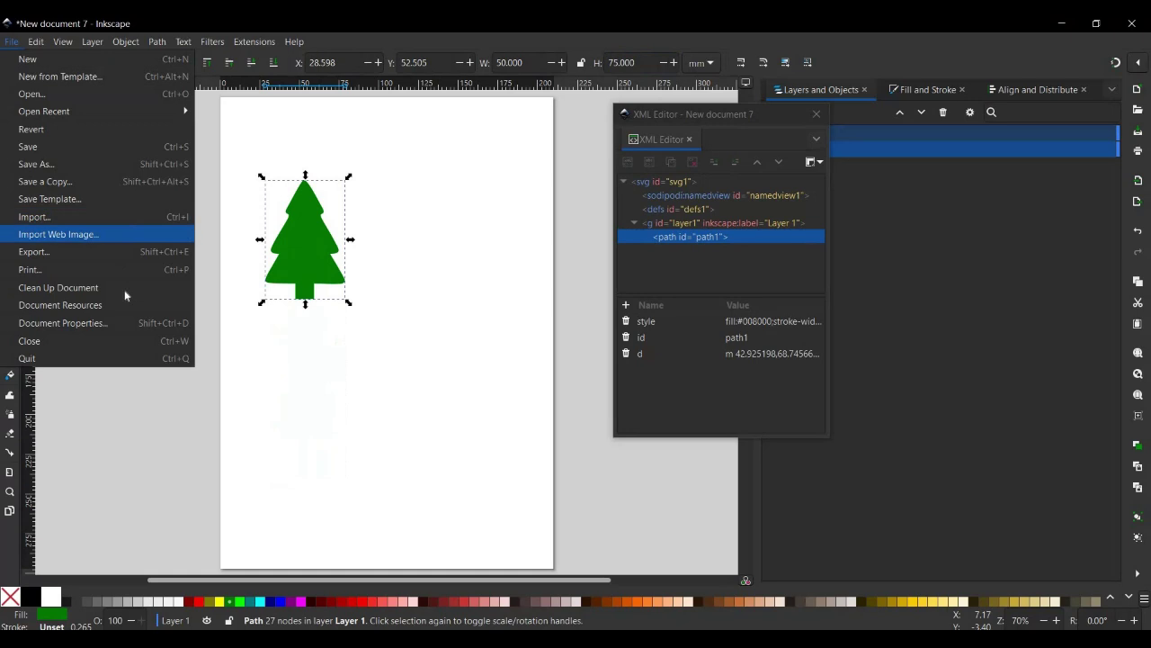
click(154, 325)
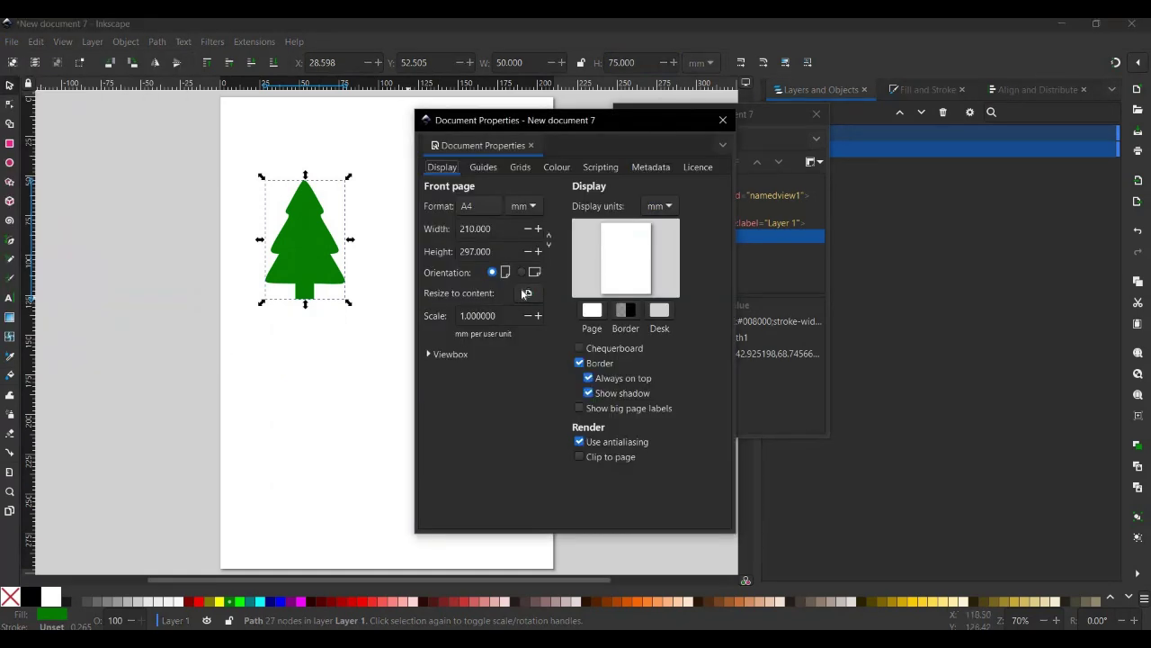
click(528, 294)
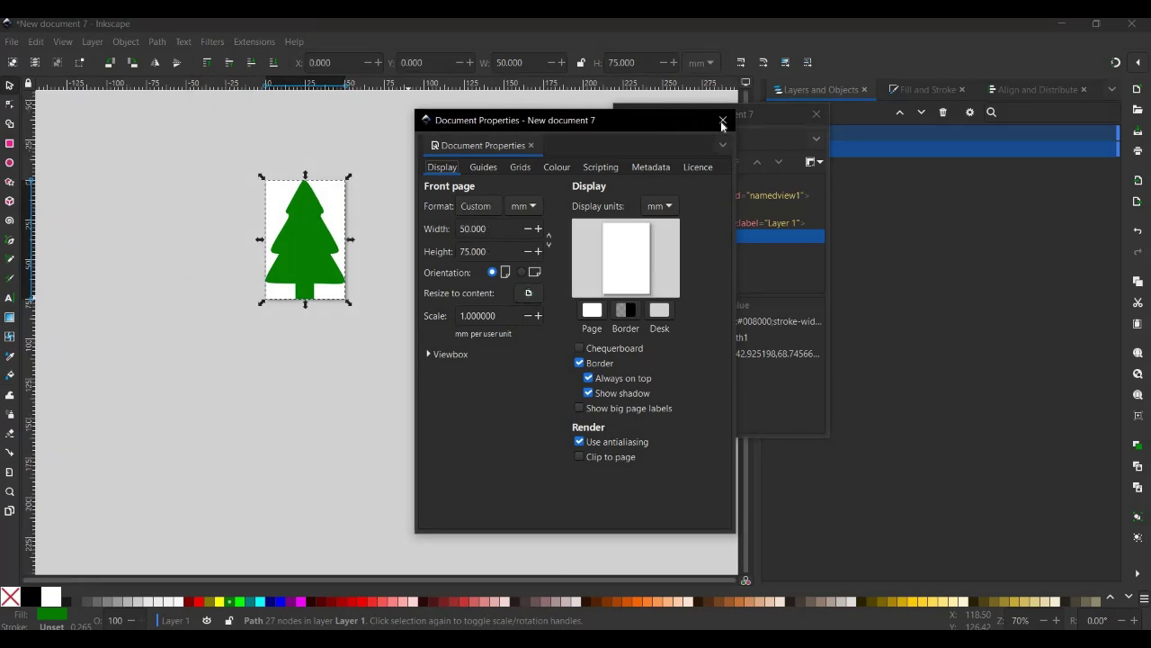
click(722, 121)
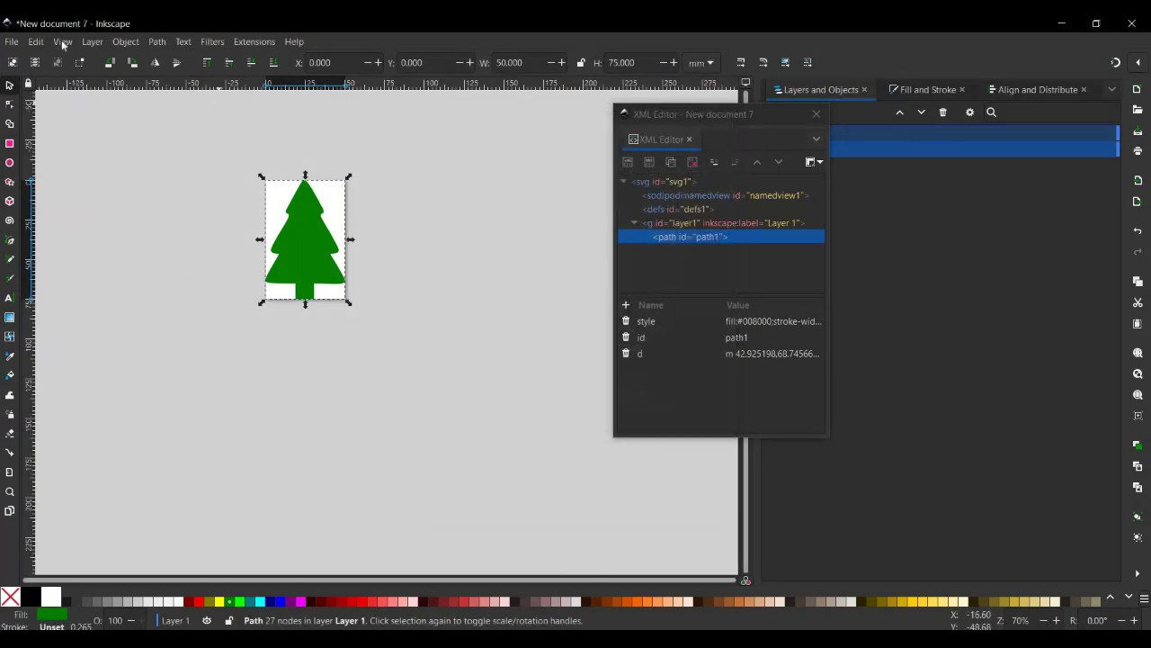
click(63, 42)
mouse_move(86, 58)
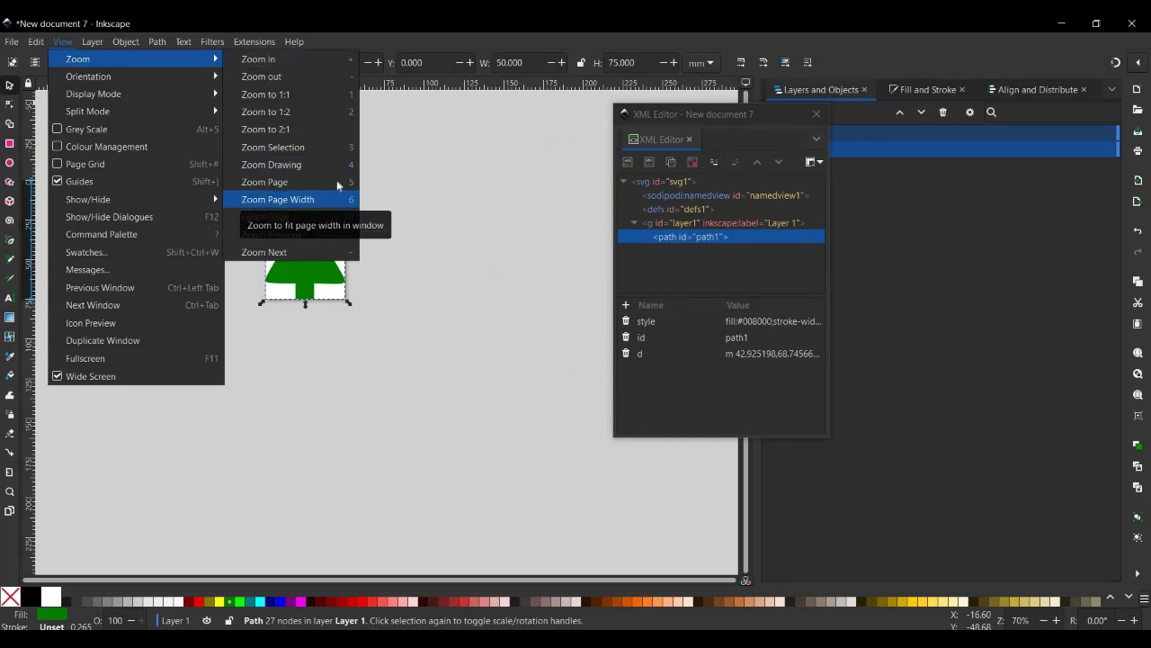
key(5)
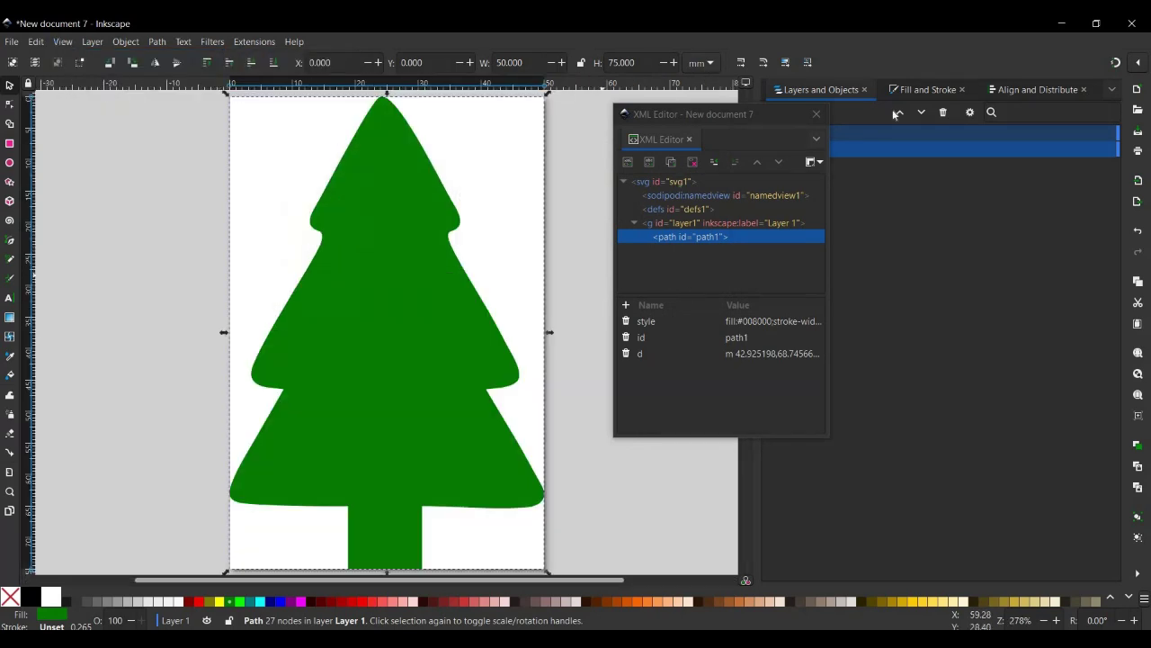
click(817, 118)
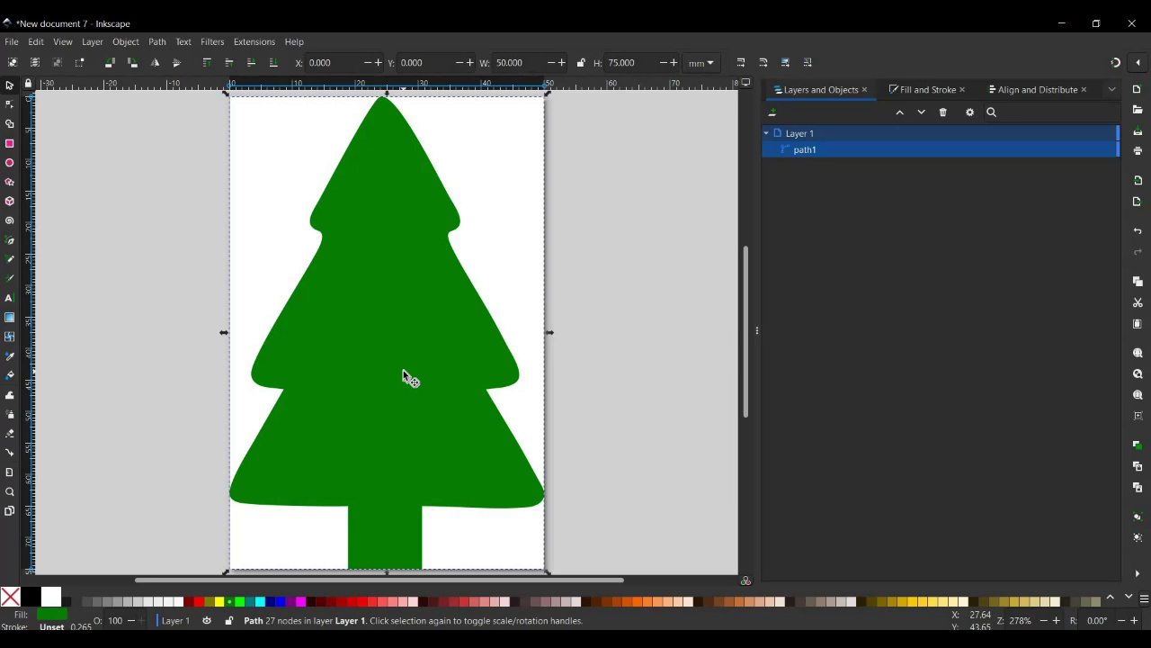
Step: Add two sublayers under Layer 1, named board and silkscreen
click(805, 135)
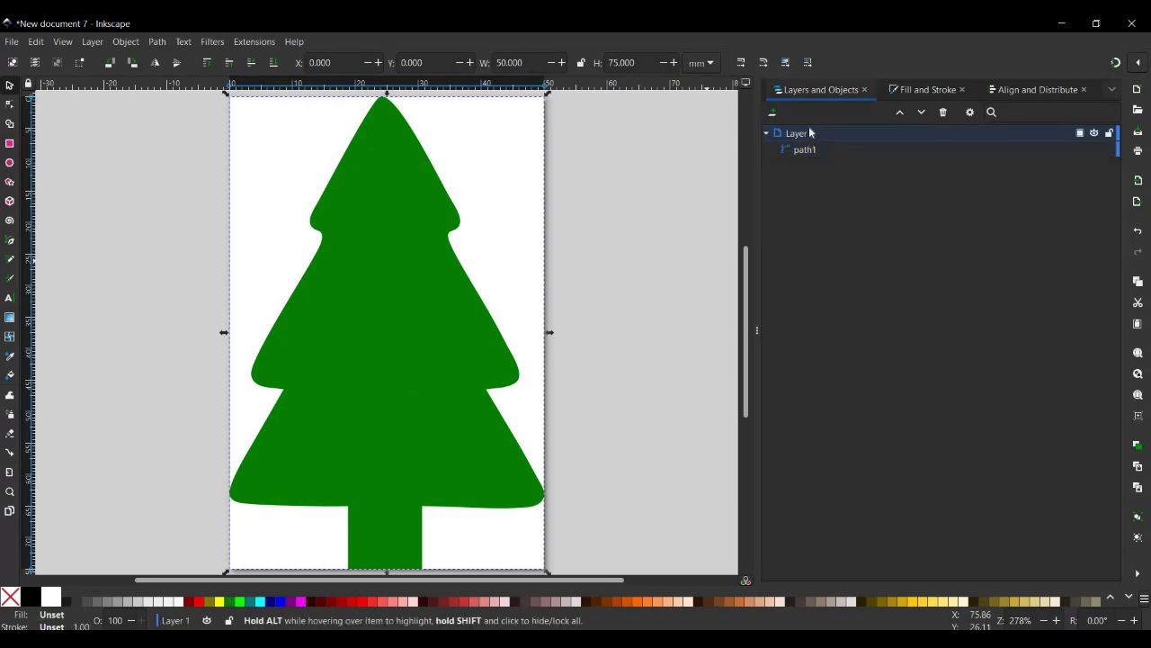
click(772, 112)
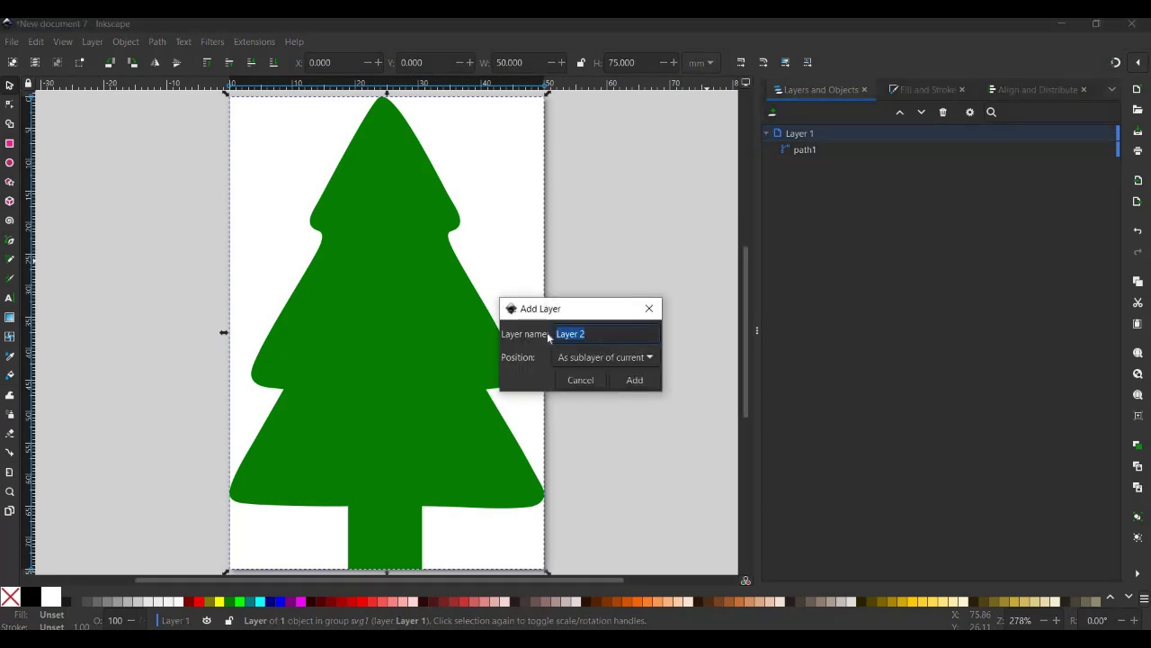
text(board)
click(637, 380)
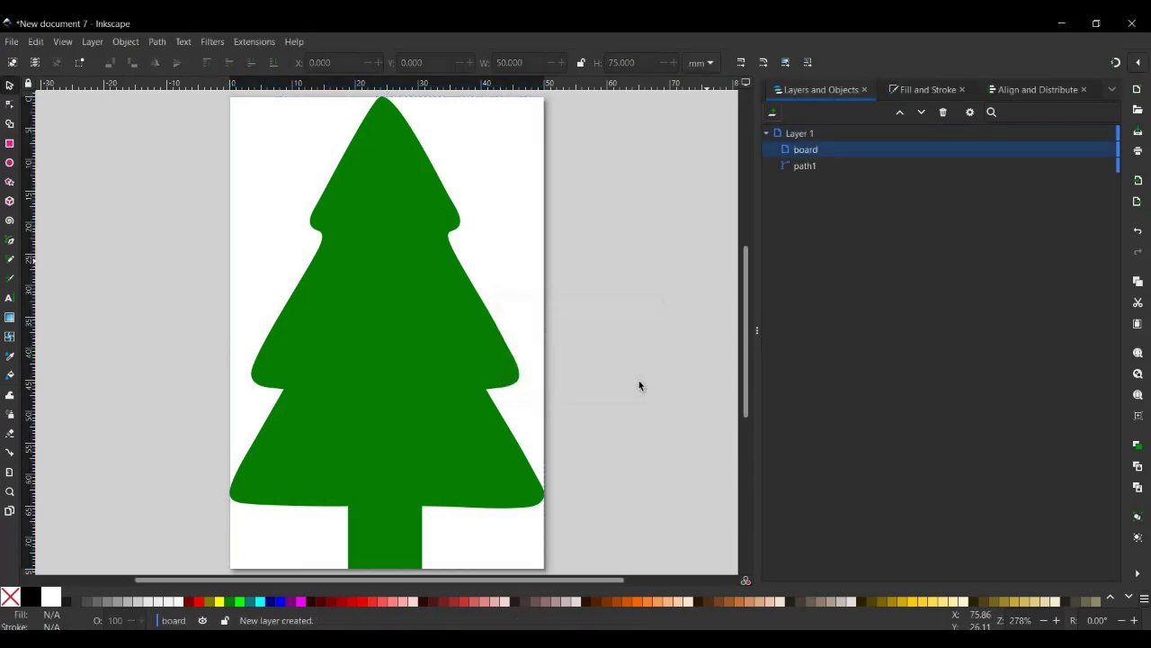
click(810, 128)
click(773, 115)
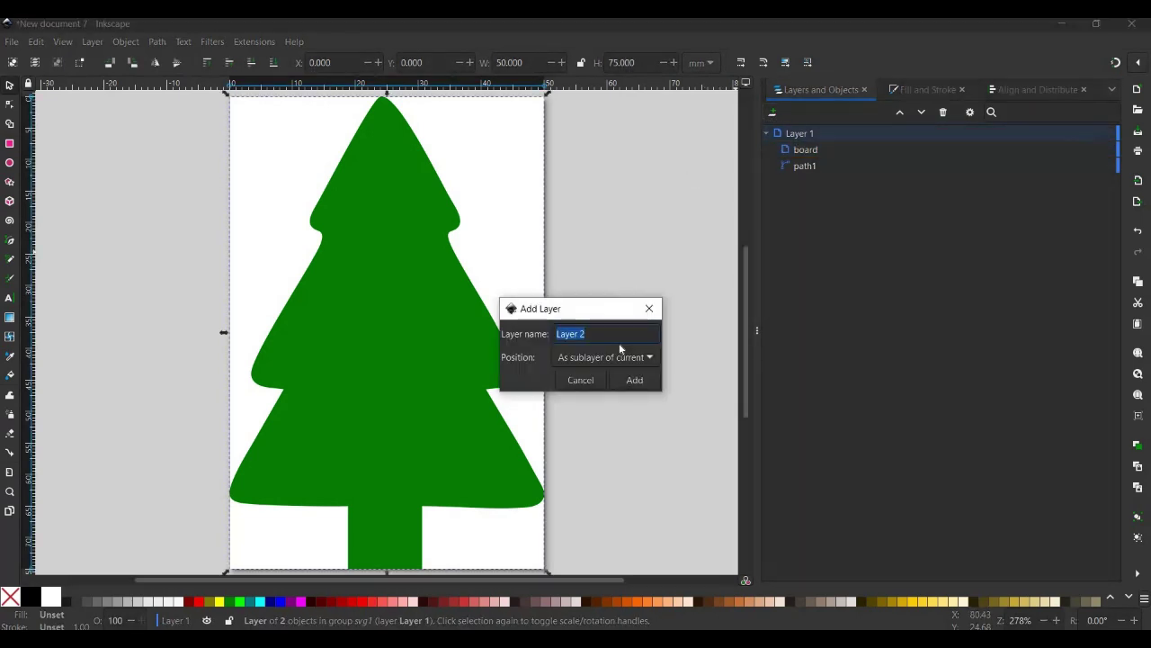
text(silkscreen)
click(643, 385)
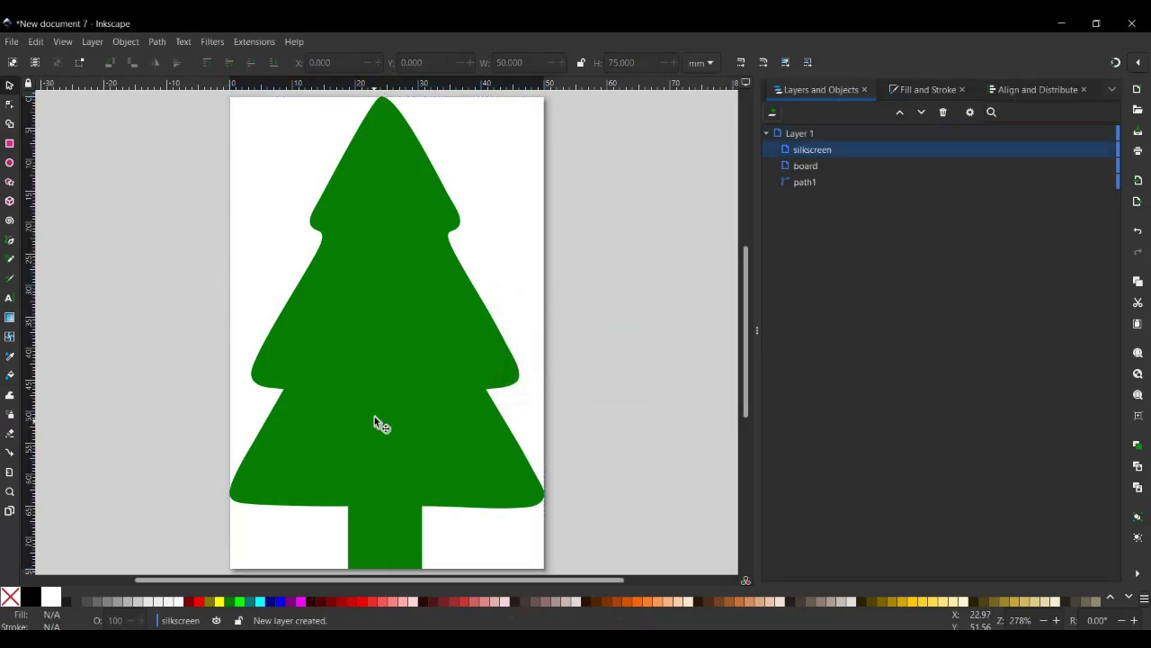
Step: Cut the tree path from Layer 1 and paste it in place into both the silkscreen and board layers
click(395, 390)
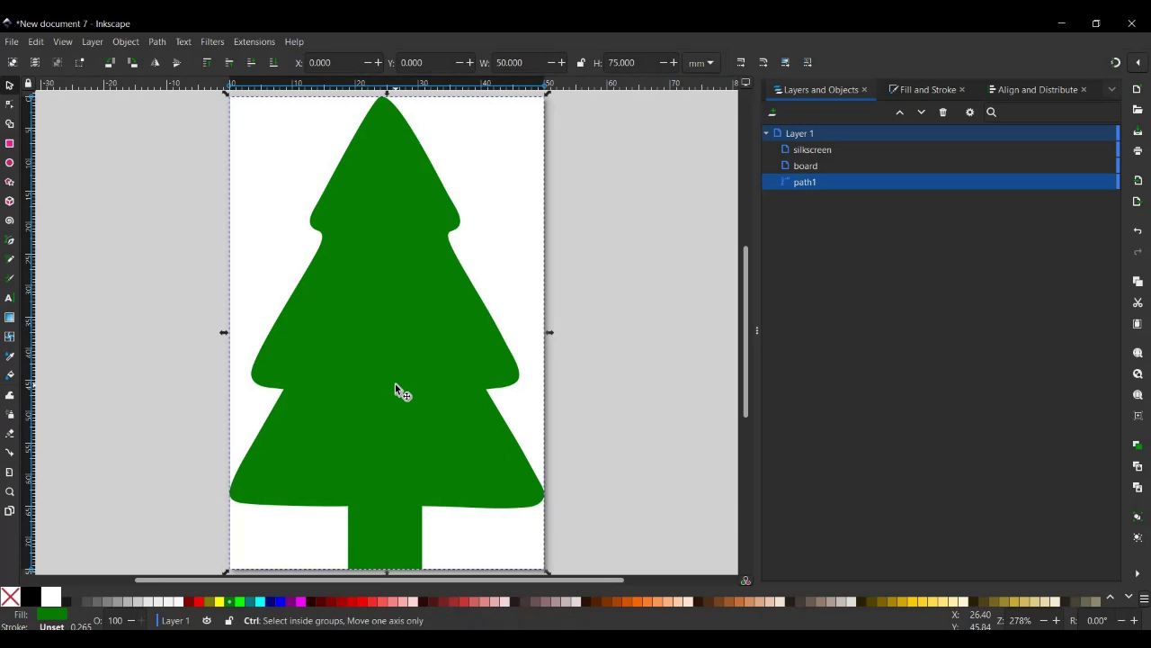
key(ctrl+x)
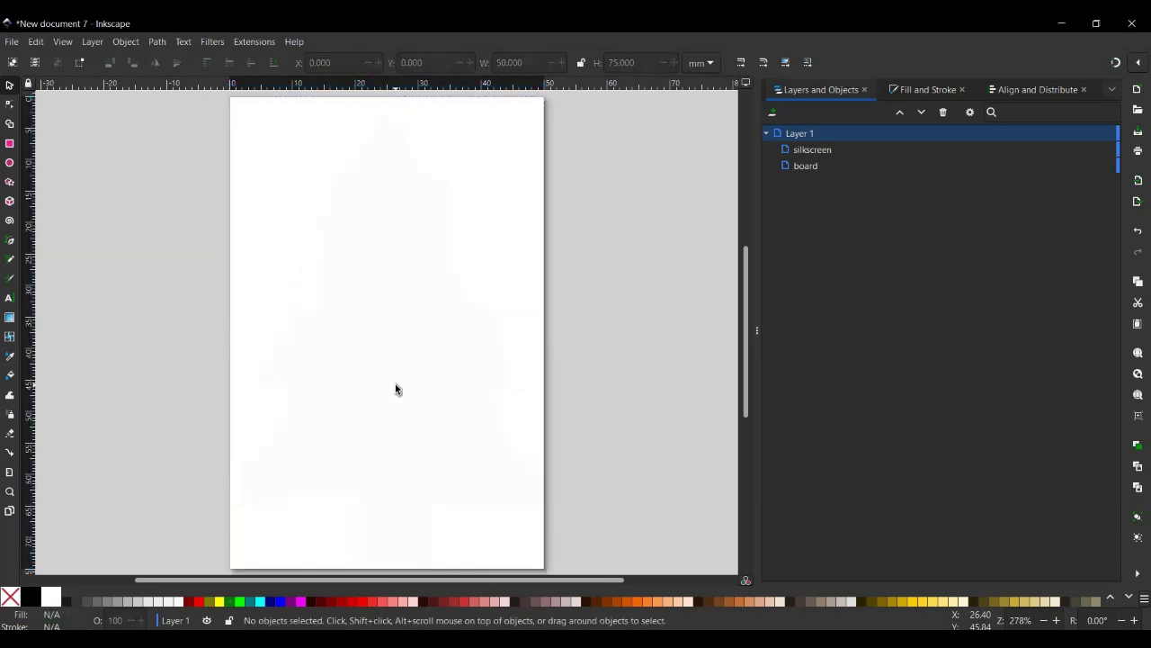
click(807, 151)
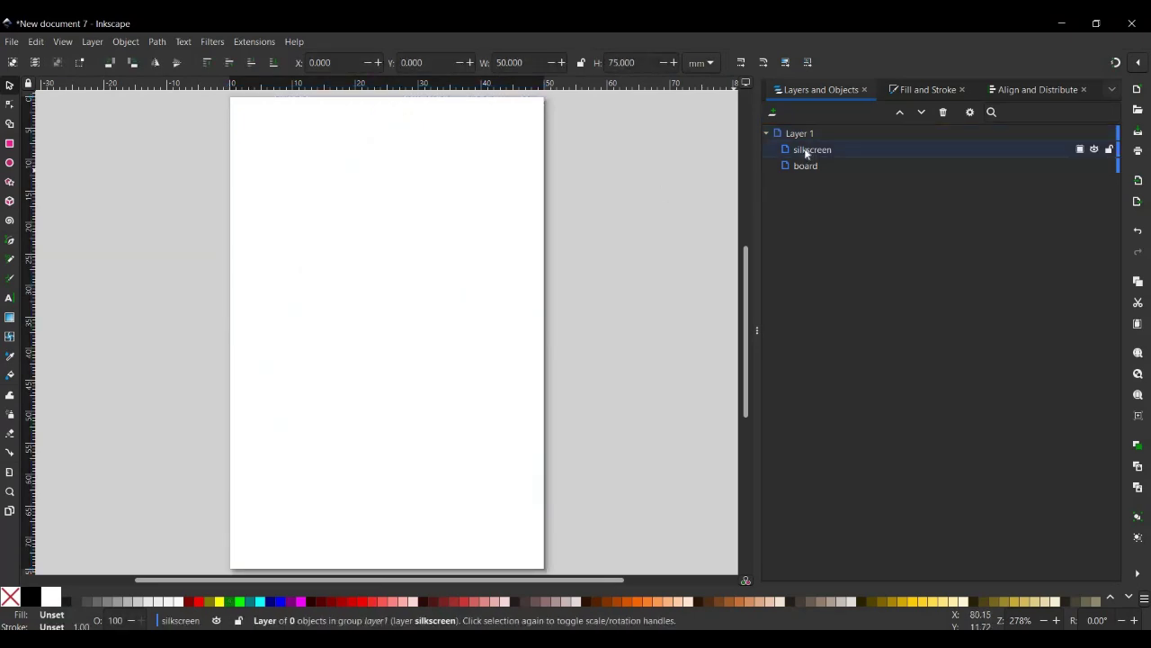
key(ctrl+alt+v)
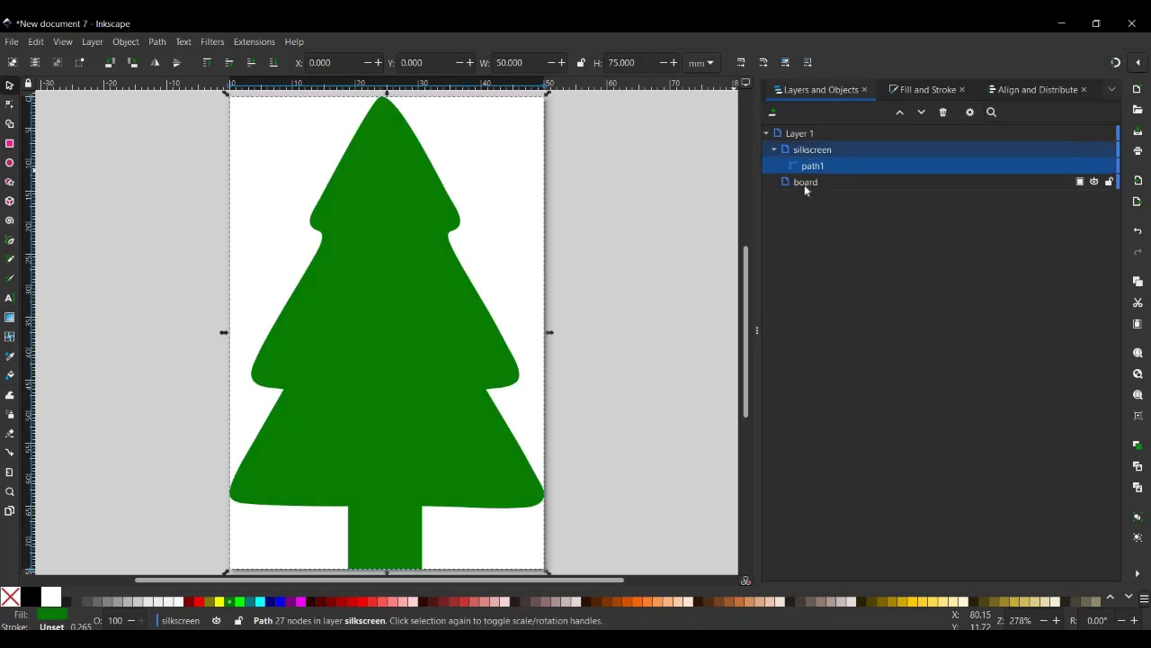
click(806, 183)
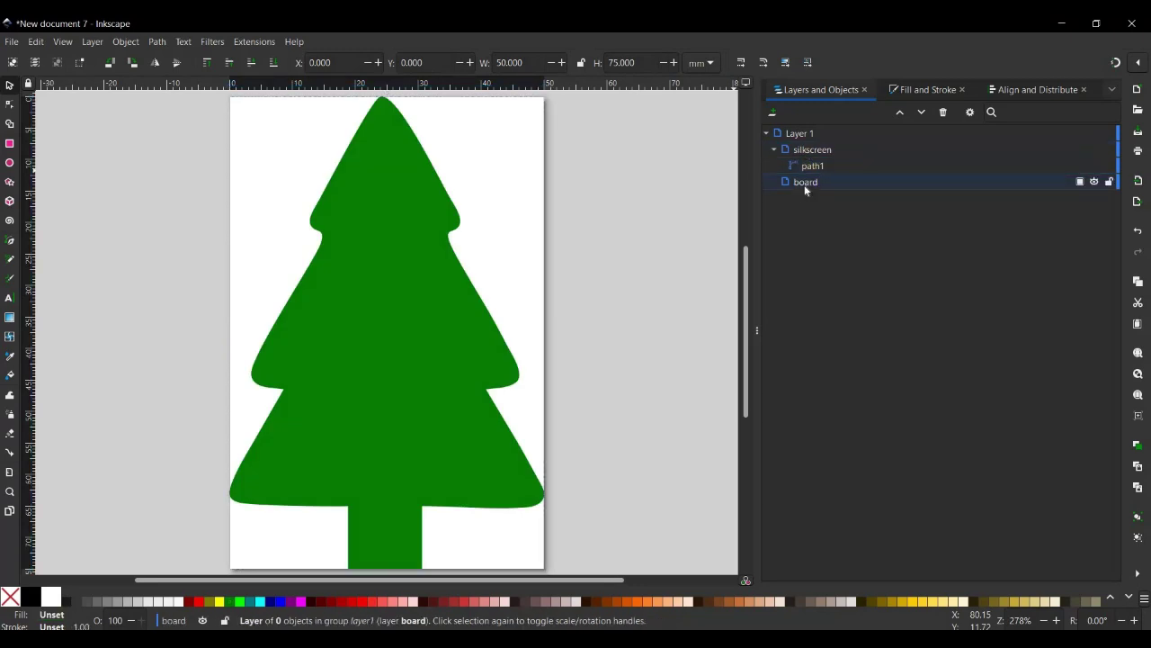
key(ctrl+alt+v)
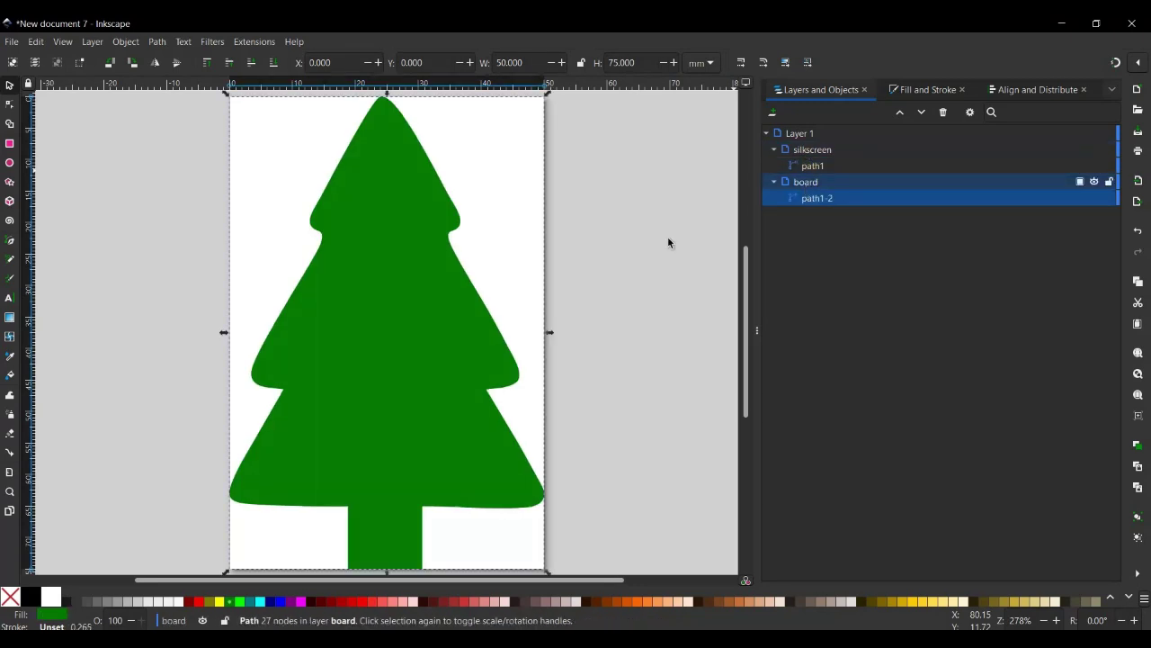
Step: Move the silkscreen tree about 12.3 mm right and 1.4 mm down from the board tree, and remove its fill
click(401, 304)
drag(448, 303, 527, 309)
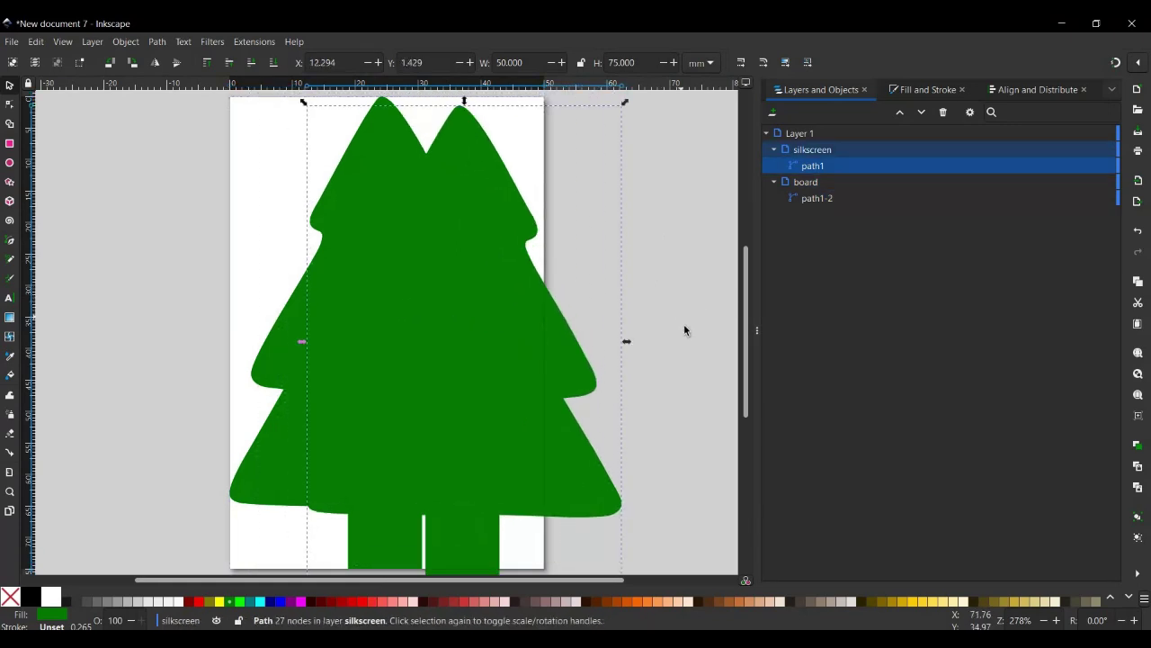
click(816, 150)
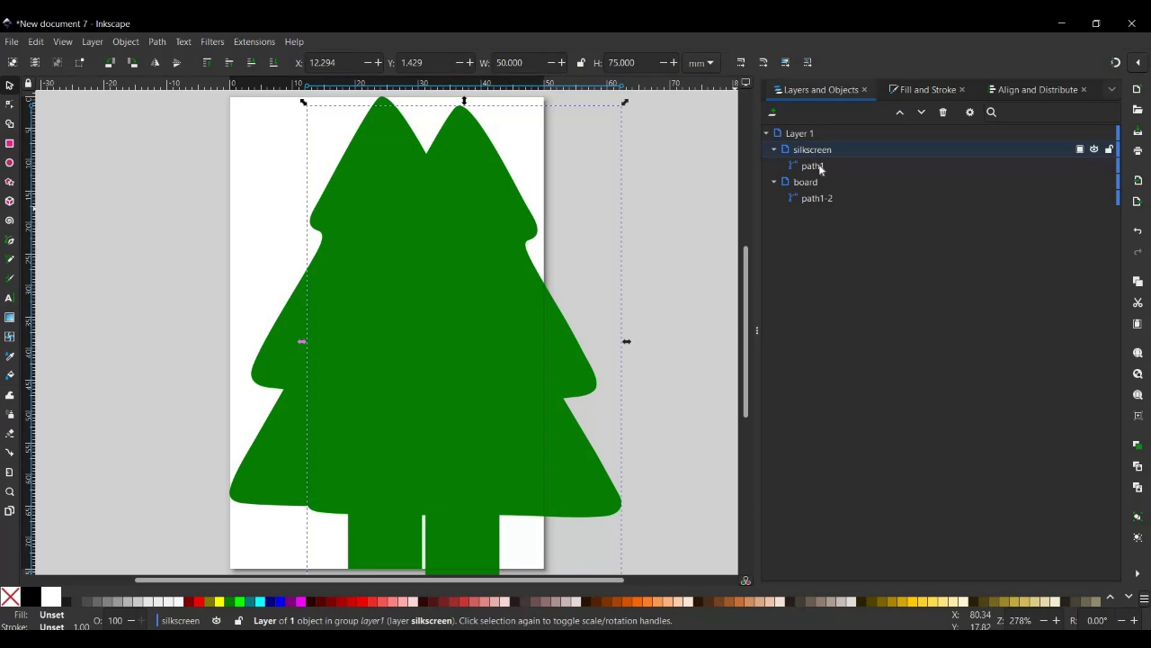
click(813, 166)
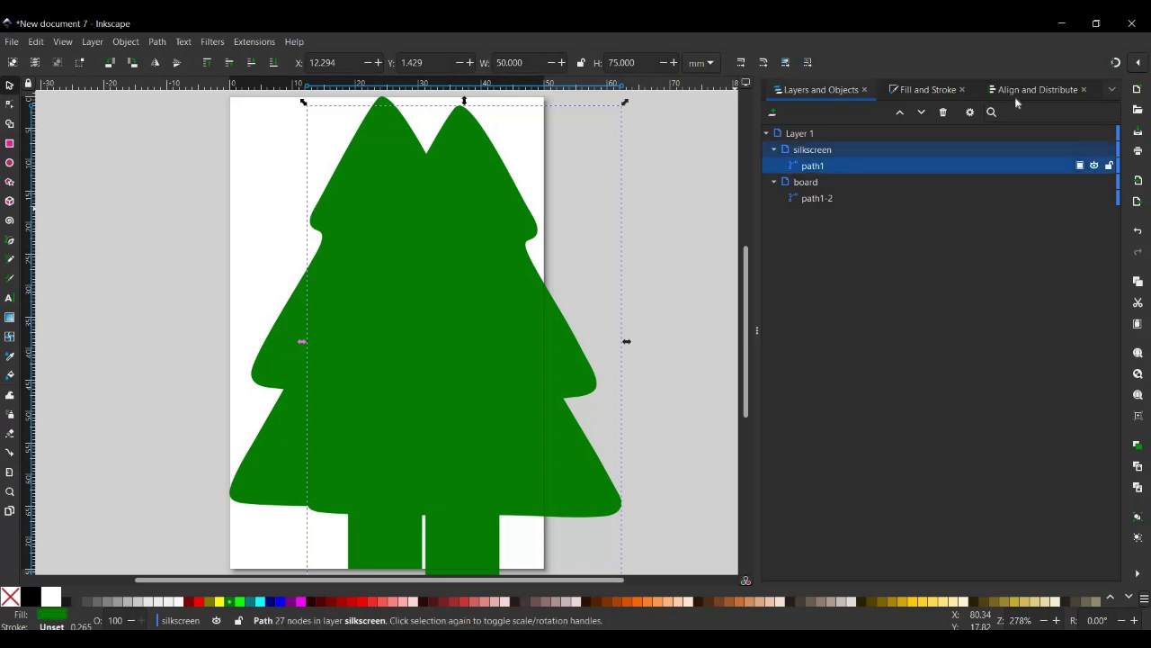
click(926, 90)
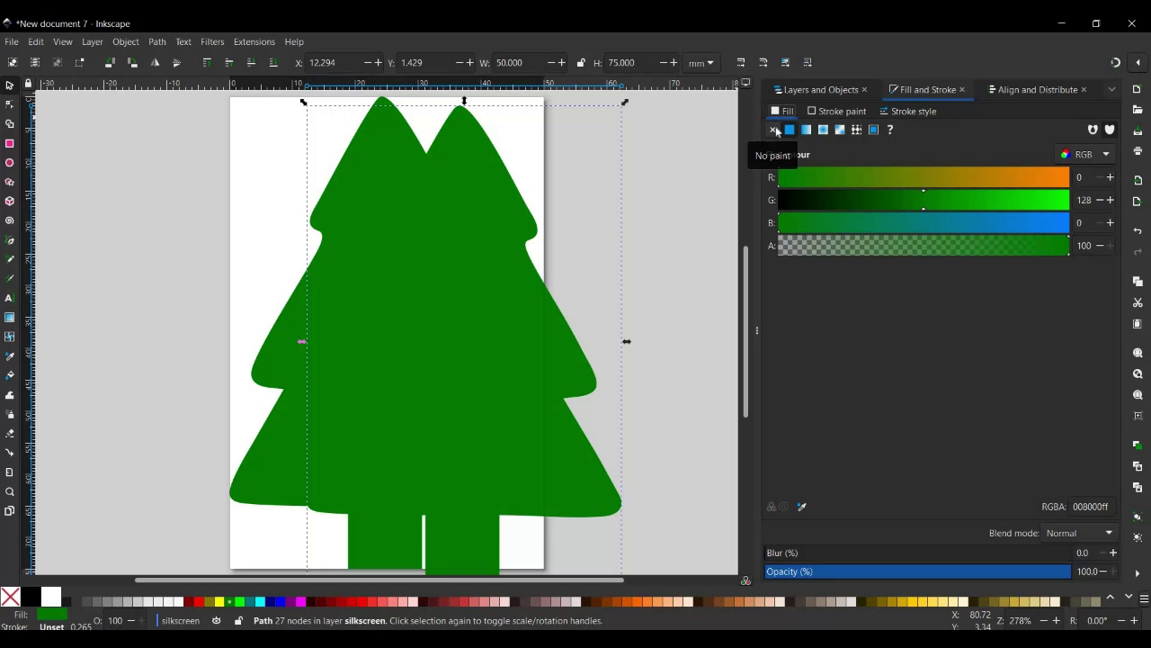
click(773, 130)
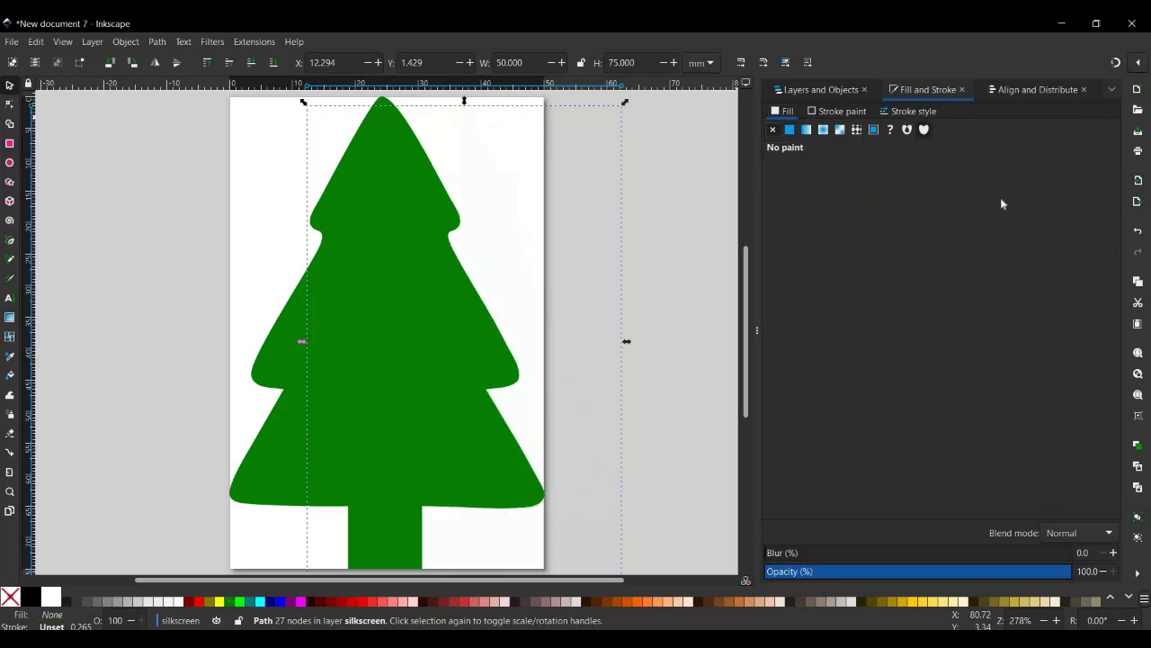
Step: Give the silkscreen tree a flat black stroke and switch its stroke width unit to inches
click(851, 110)
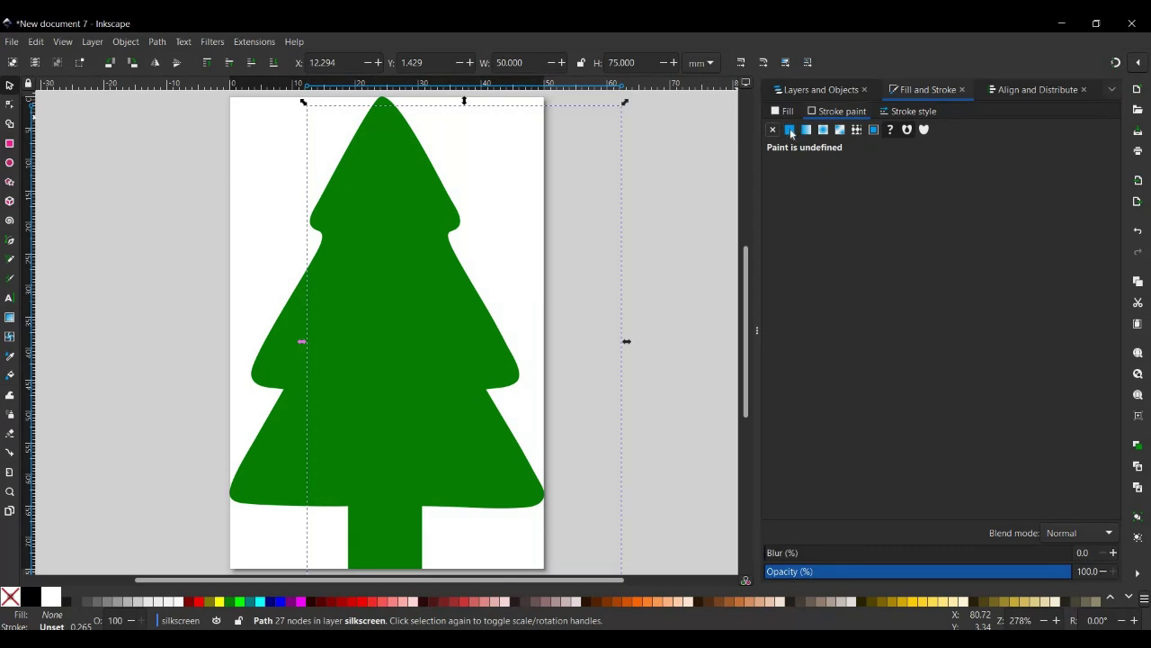
click(789, 130)
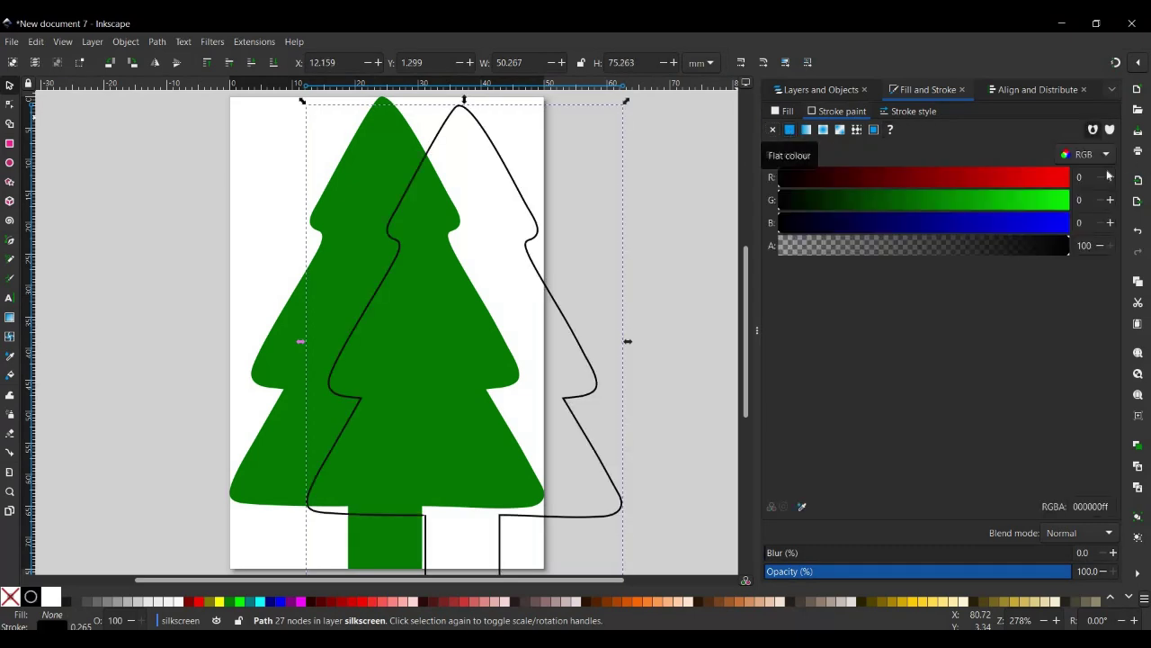
click(1118, 478)
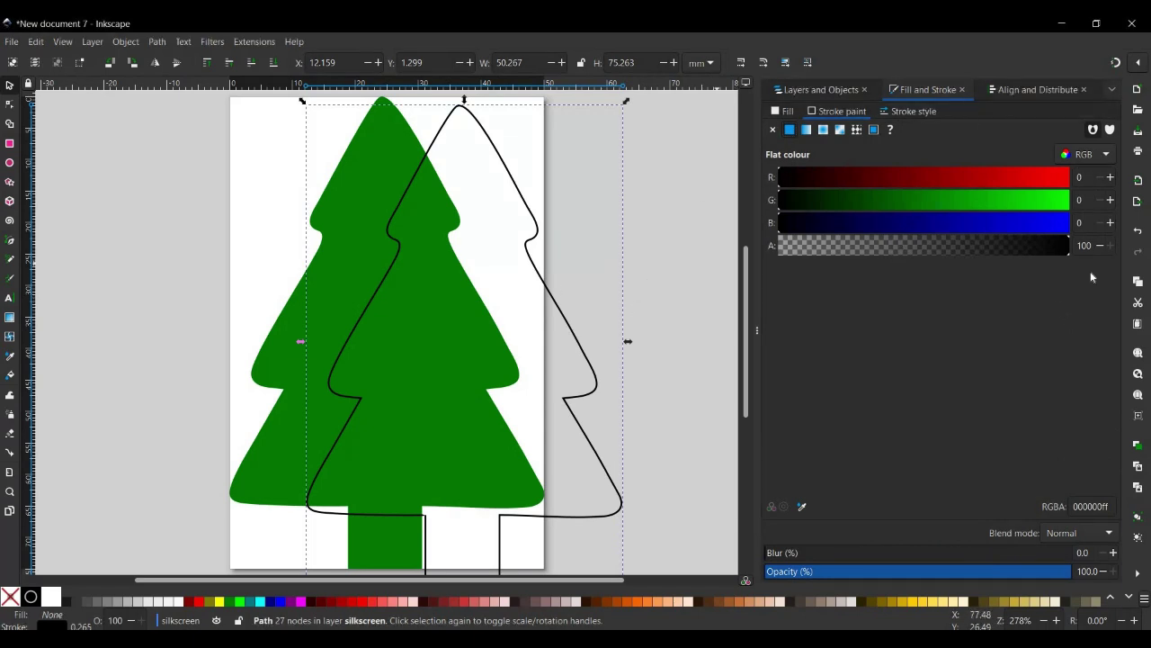
click(907, 112)
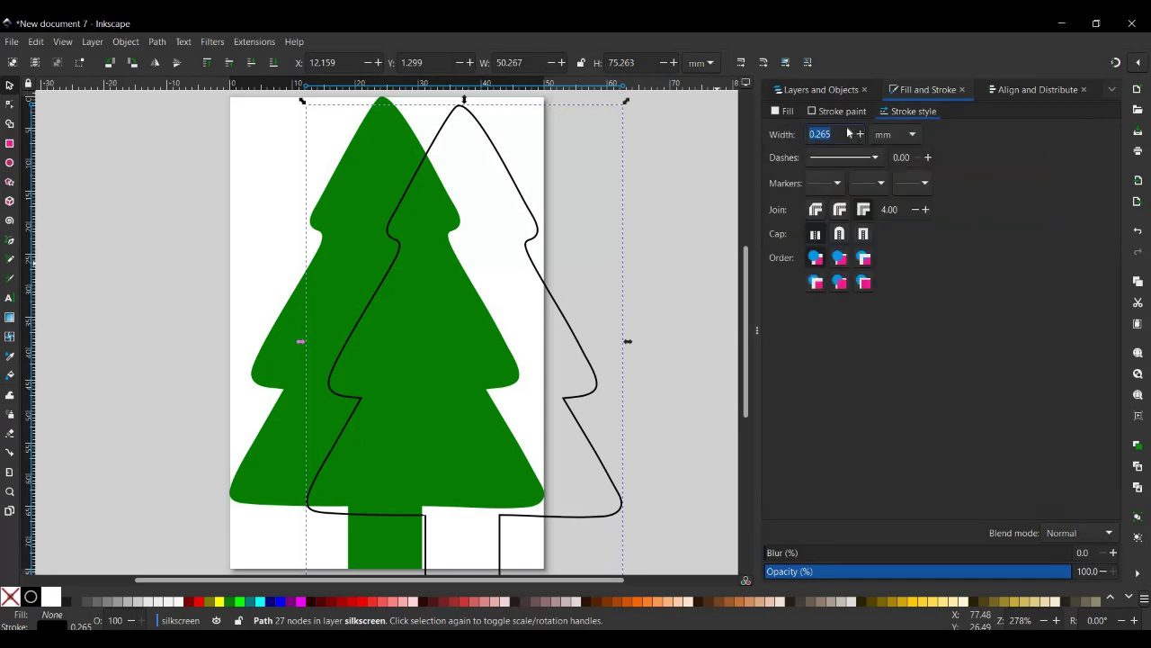
click(904, 135)
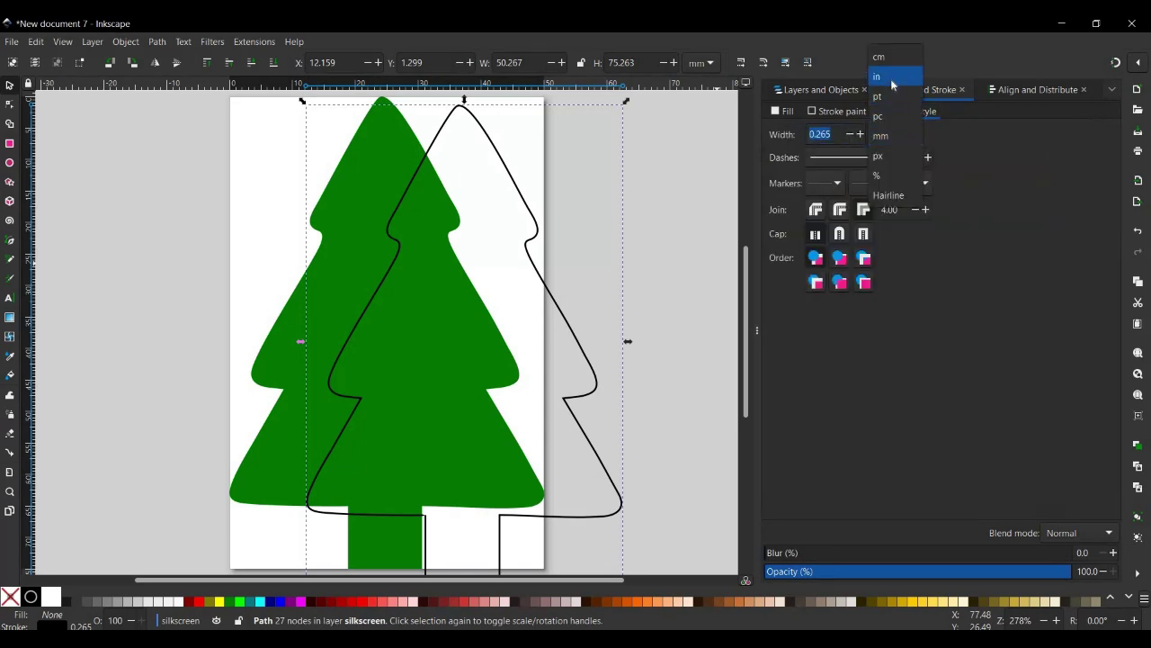
click(895, 80)
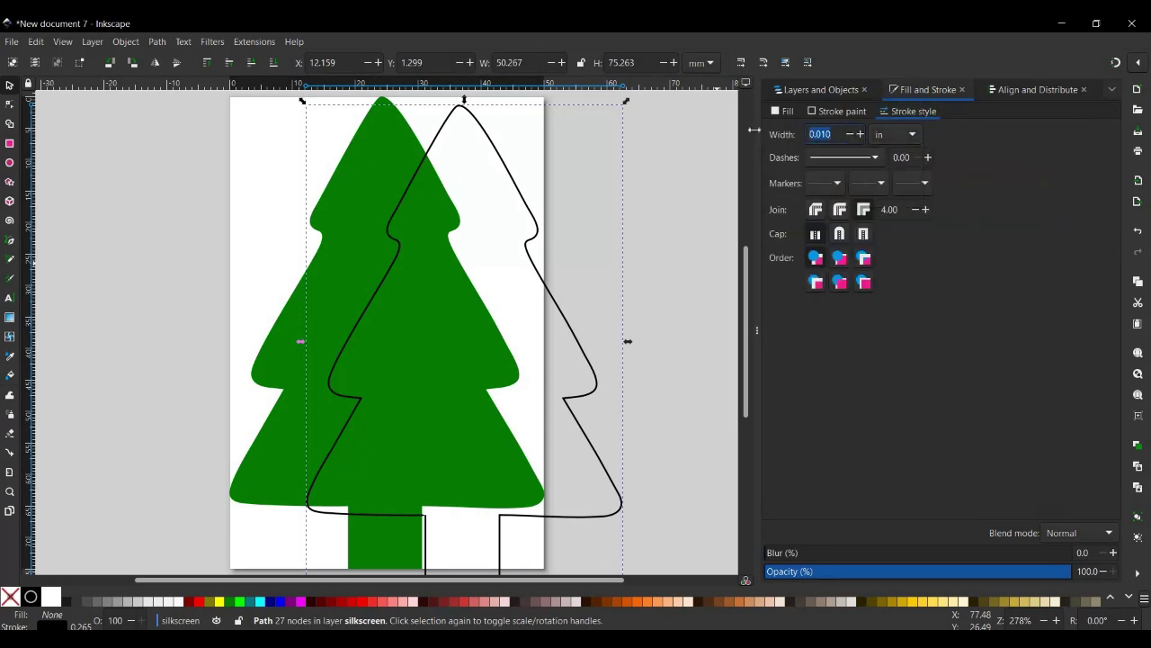
Step: Set the silkscreen tree's stroke width to 0.001 in
text(0)
text(.00)
text(00)
key(Return)
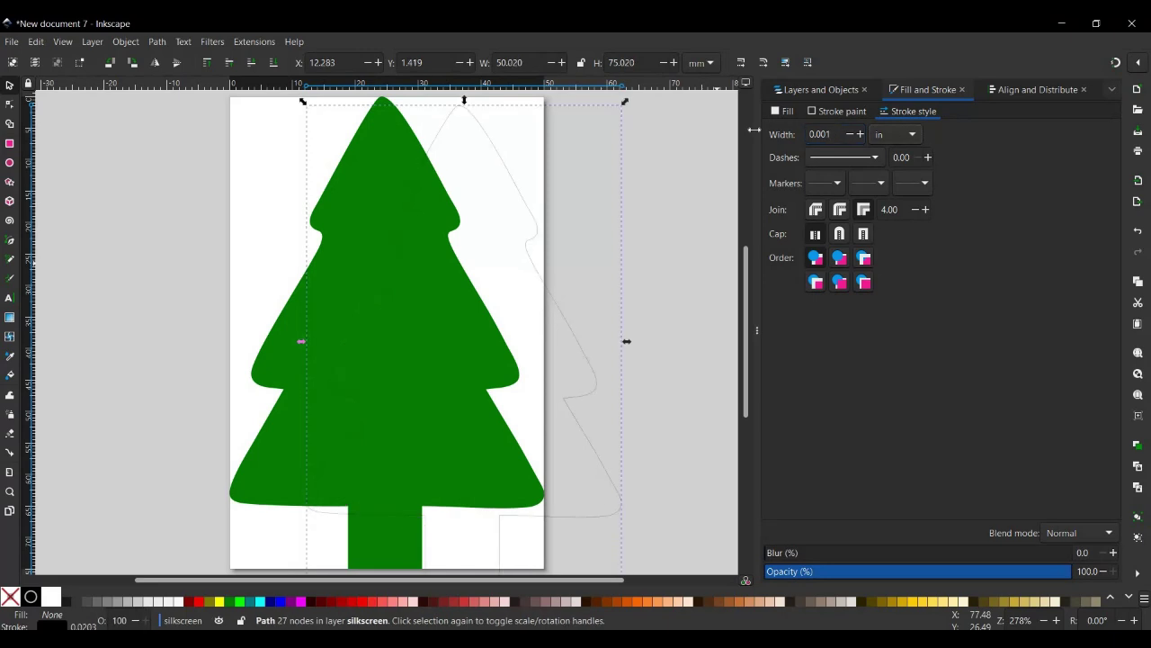
Step: Select the tree path in the board layer and set its stroke paint to none, keeping the flat green fill
click(816, 90)
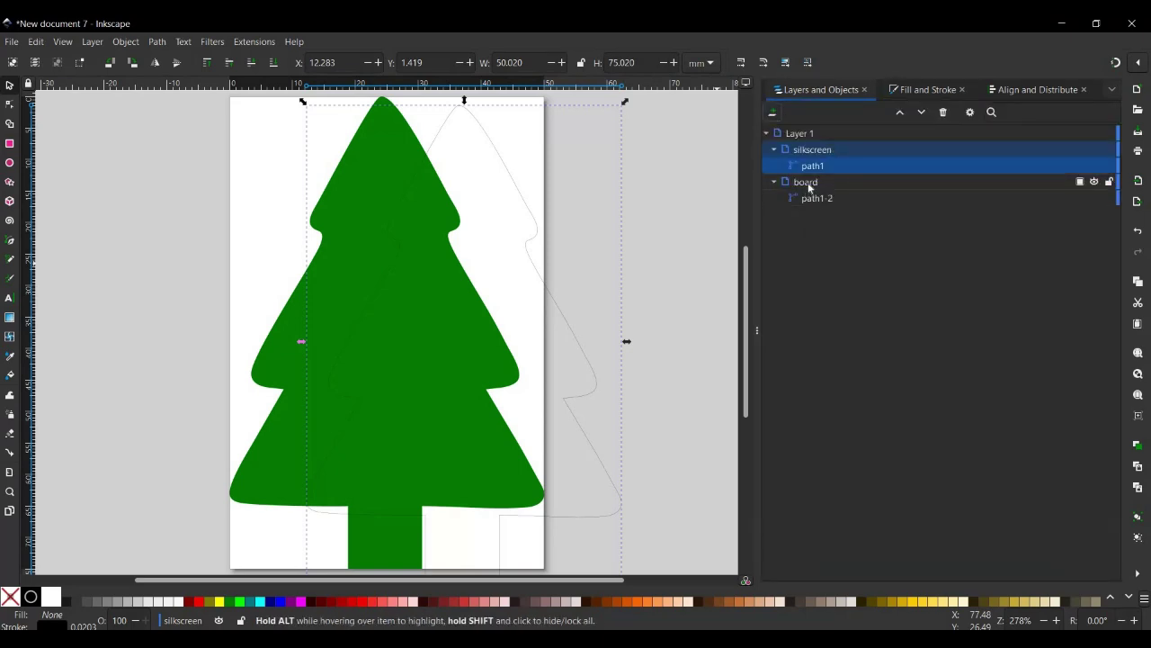
click(807, 183)
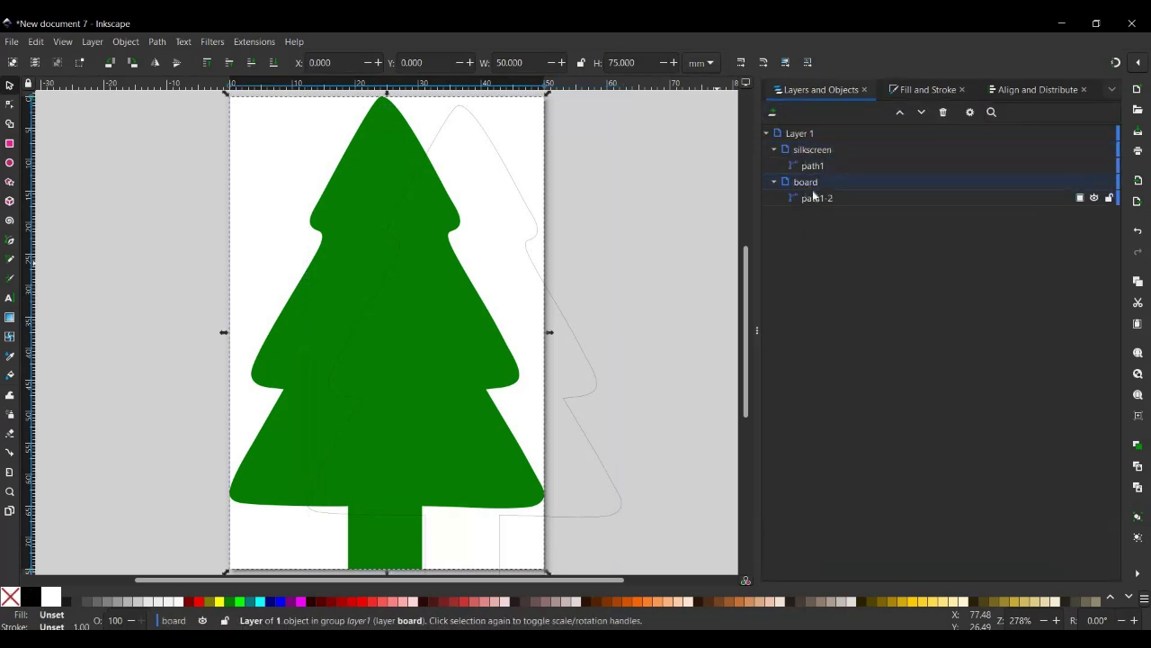
click(813, 197)
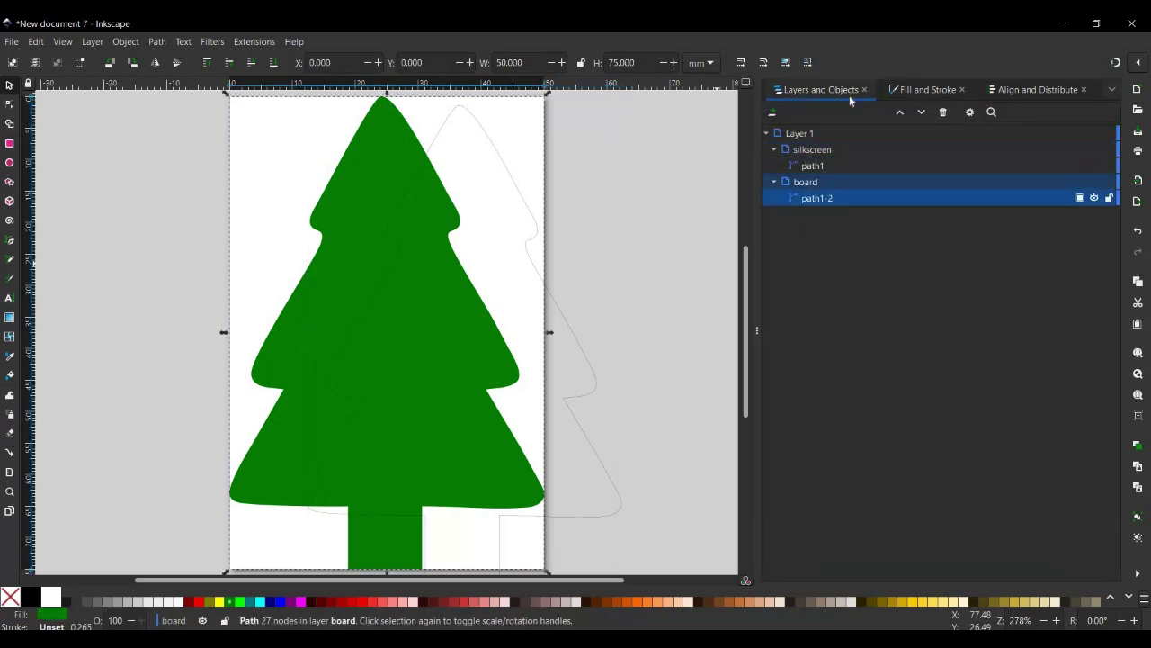
click(912, 87)
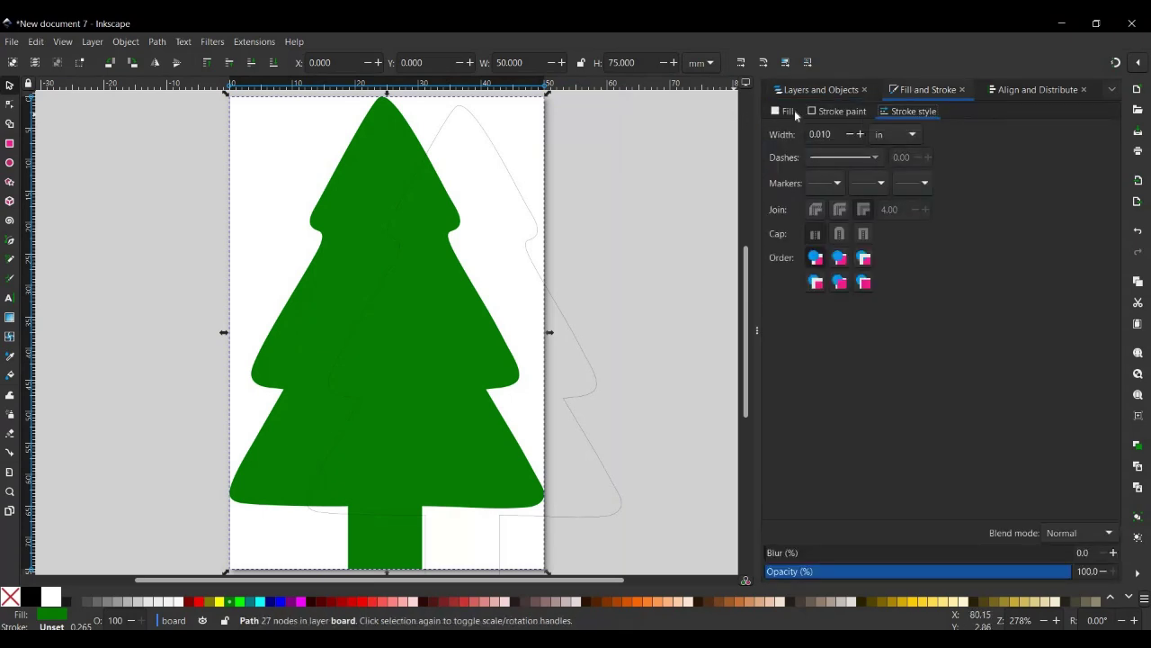
click(782, 111)
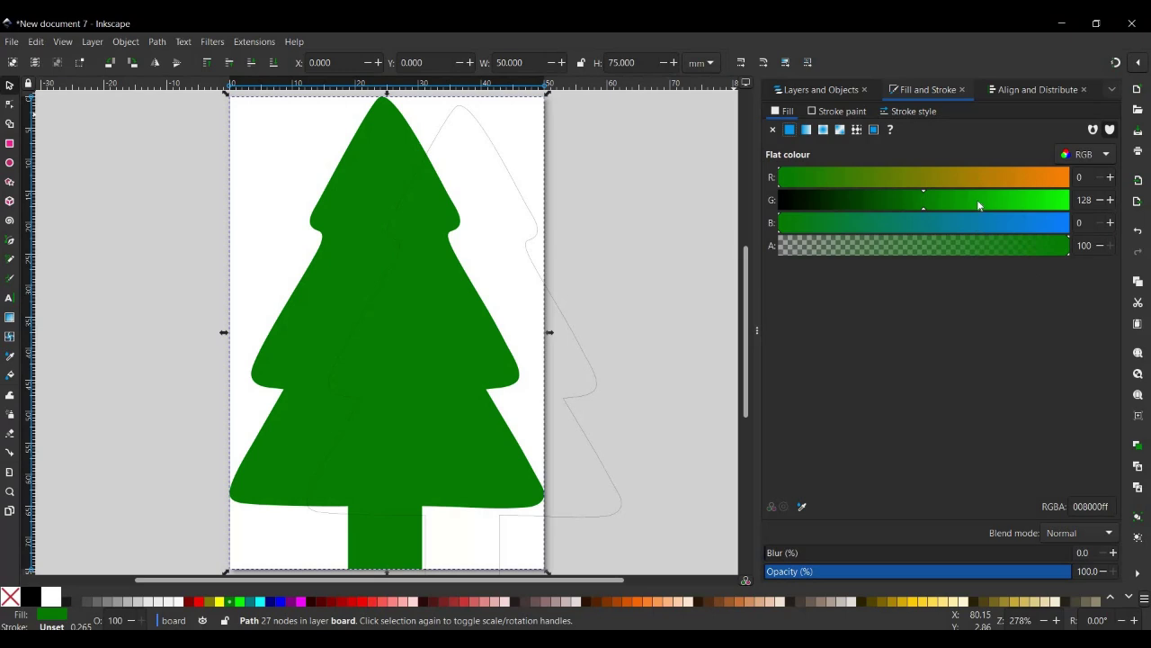
click(855, 113)
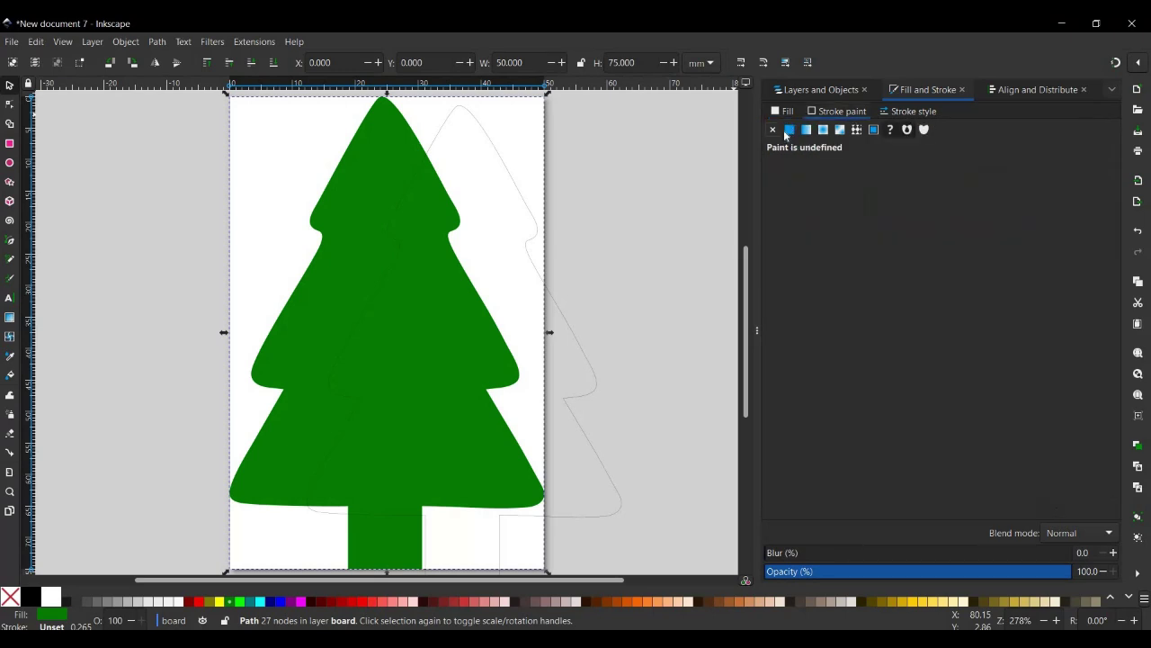
click(773, 131)
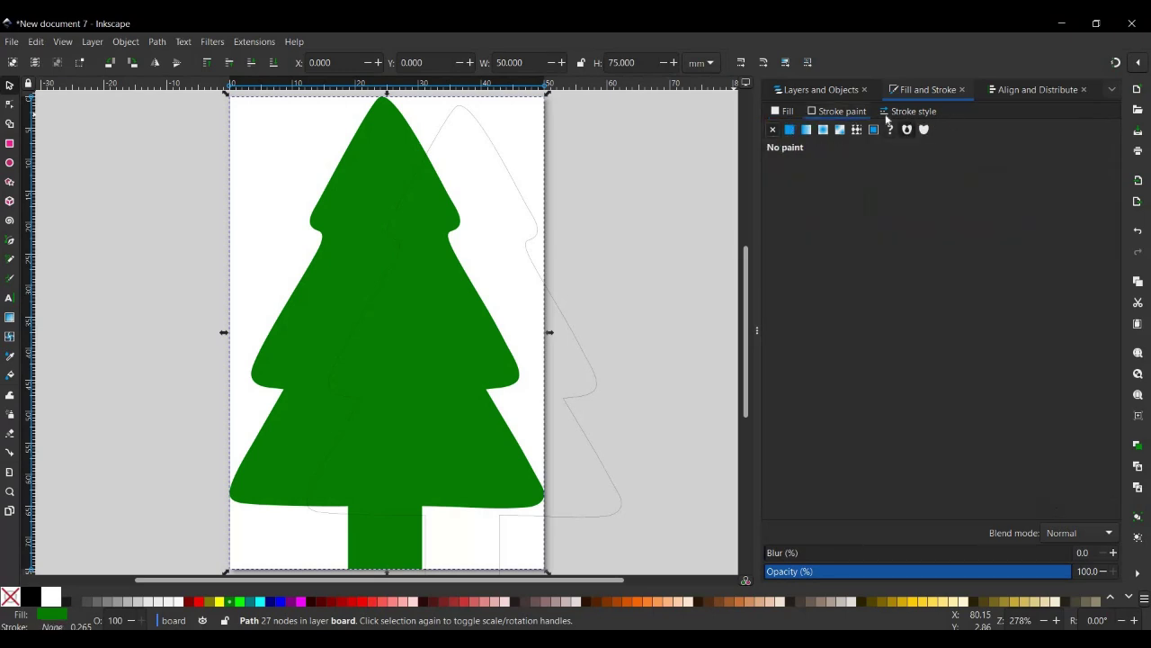
Step: Centre the silkscreen tree horizontally and vertically relative to the page, directly over the board tree
click(1019, 88)
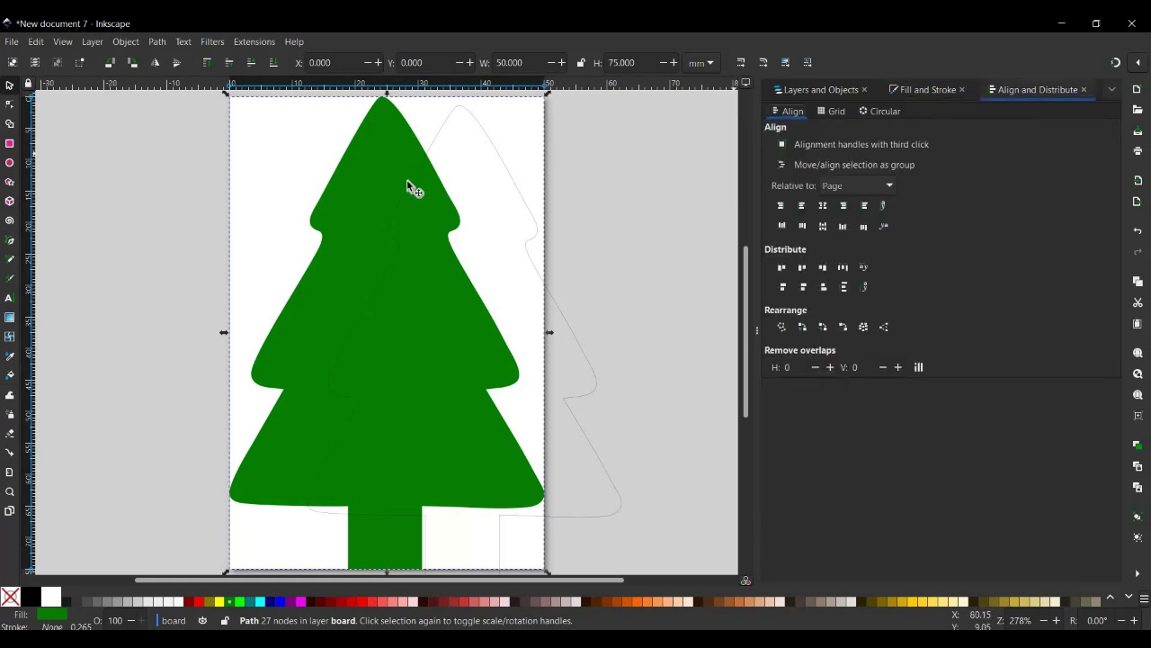
click(828, 228)
click(817, 91)
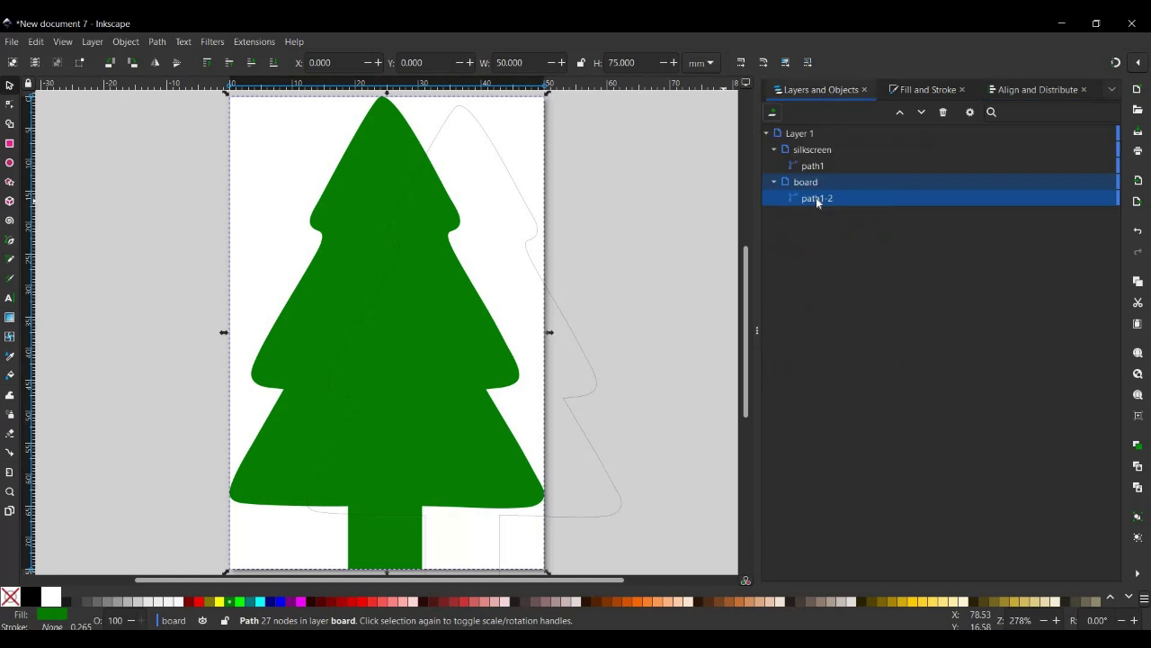
click(815, 166)
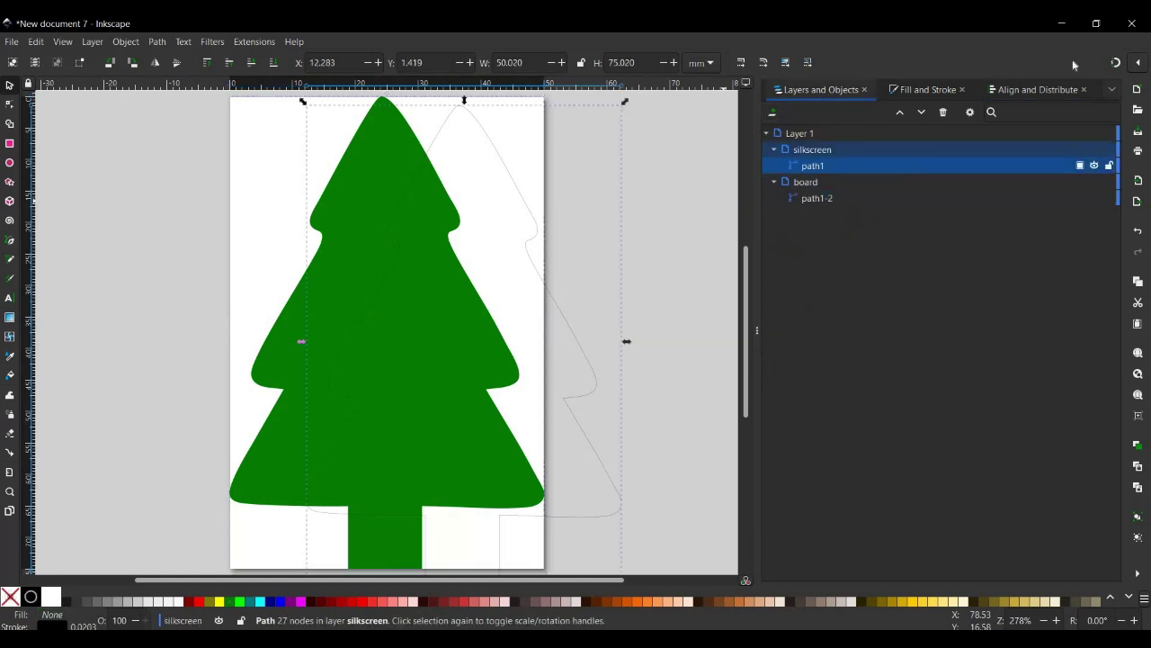
click(1015, 91)
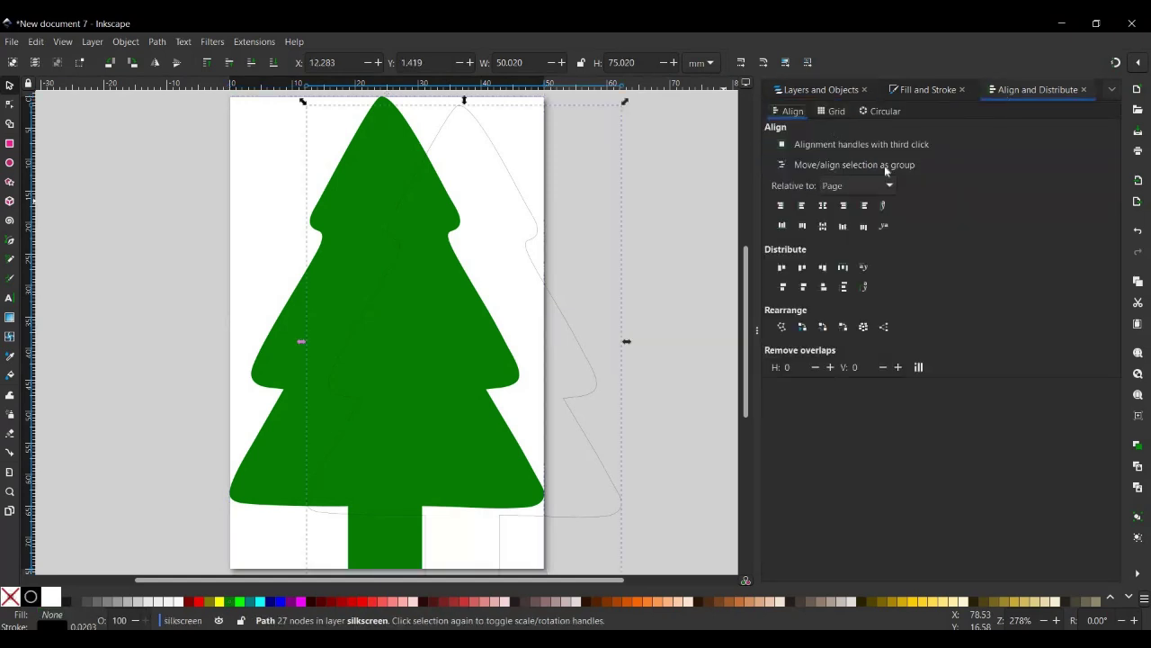
click(823, 206)
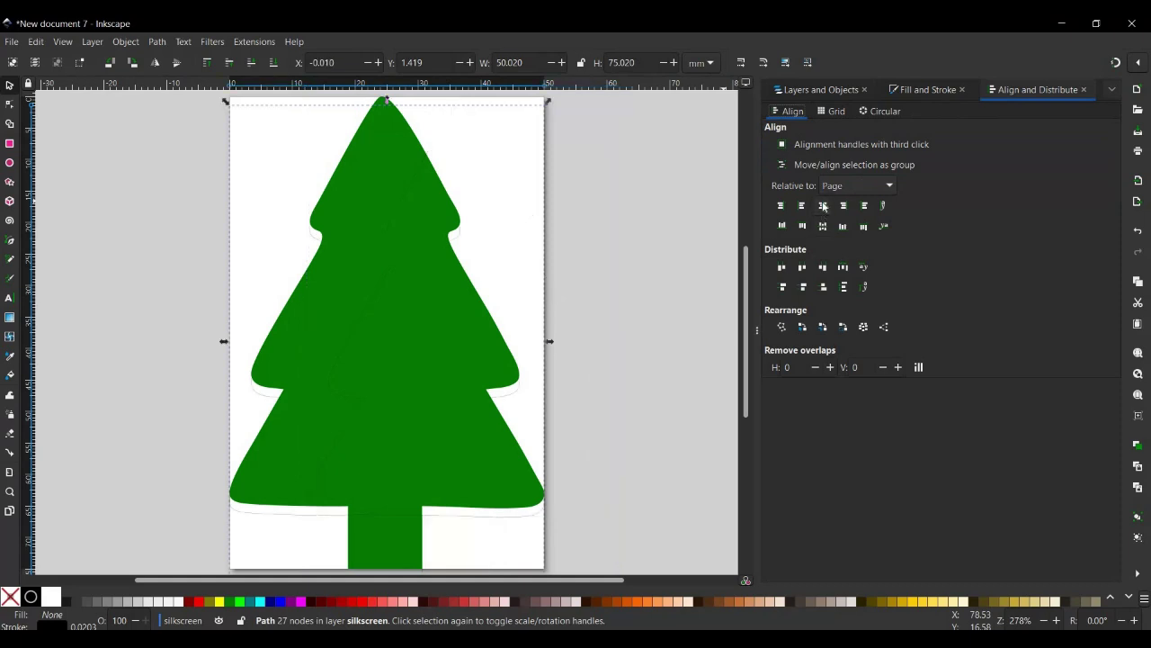
click(820, 228)
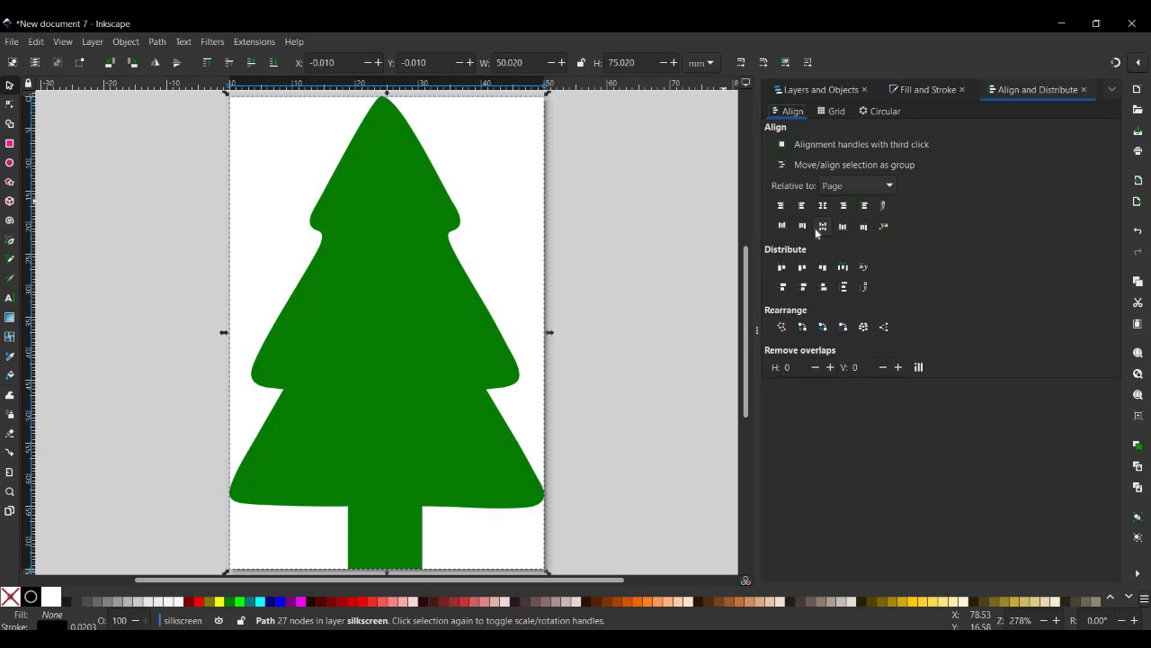
Step: Open the XML Editor and change the board layer's id to board
click(1137, 576)
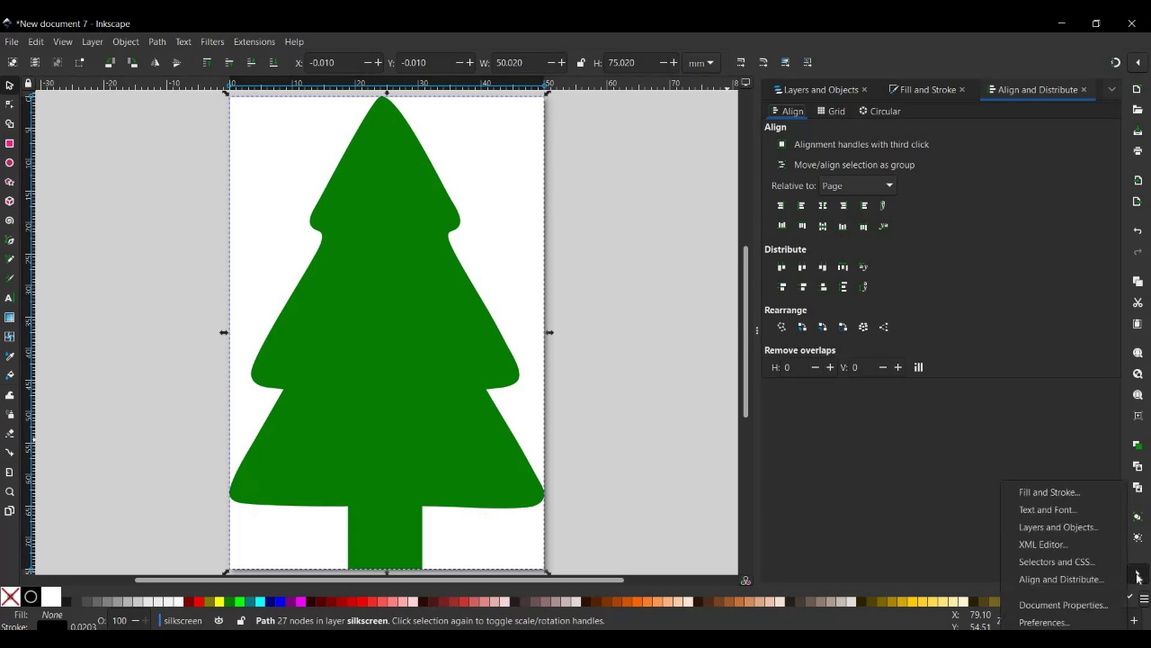
click(1077, 546)
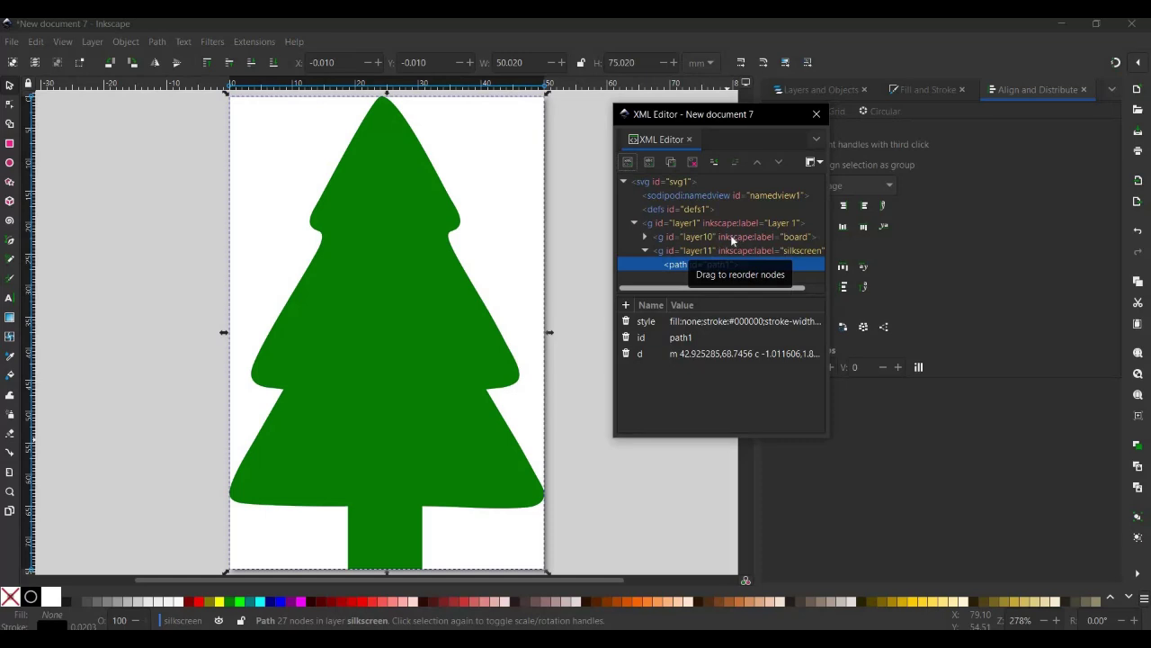
click(733, 238)
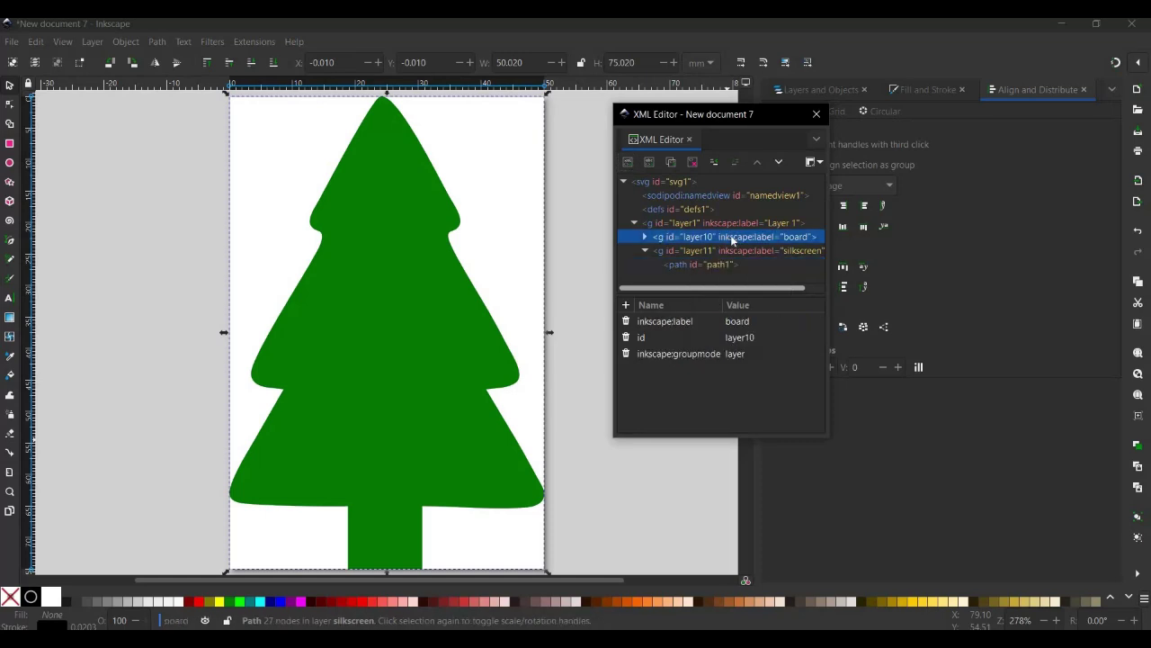
click(753, 340)
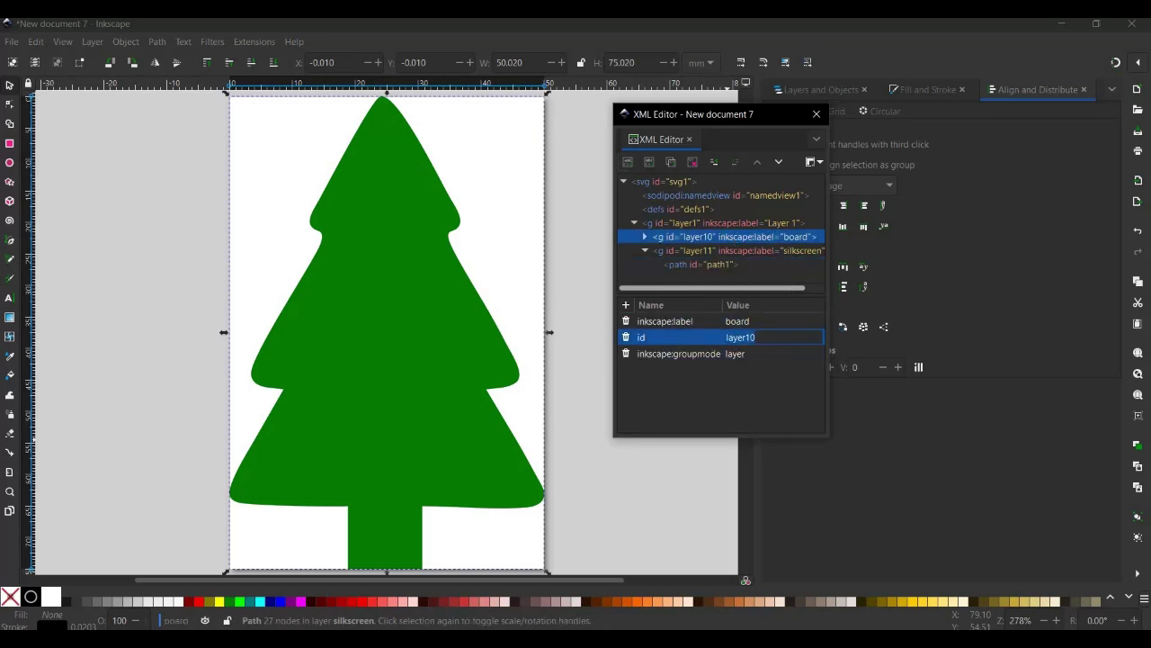
text(board)
key(Return)
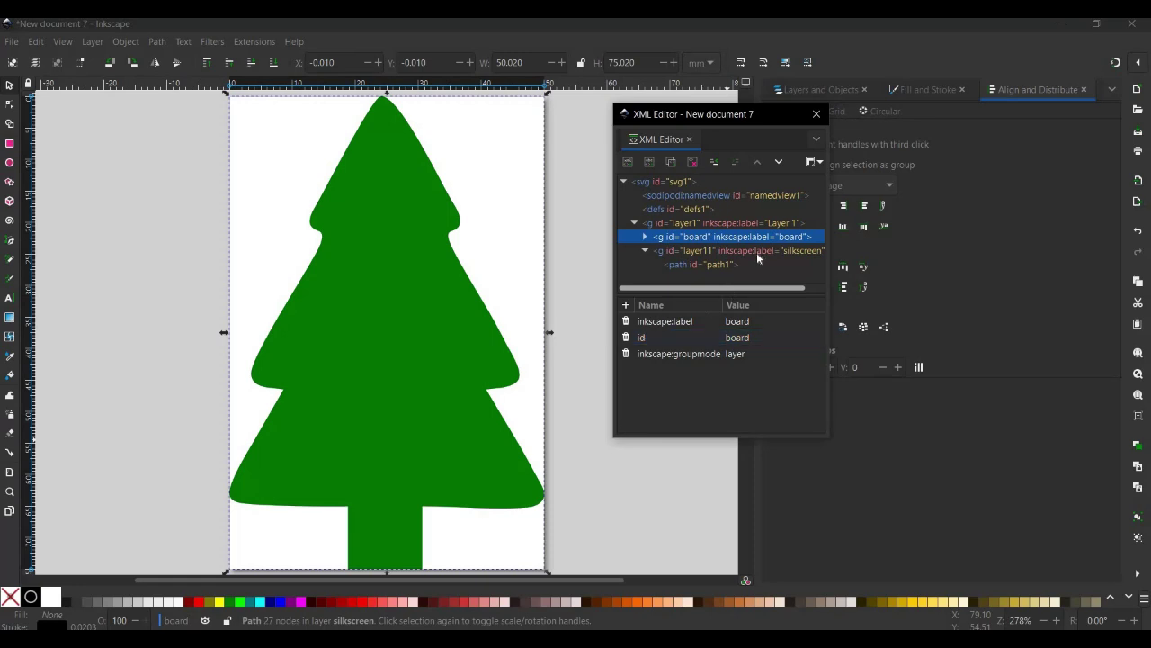
Step: Change the silkscreen layer's id to silkscreen in the XML Editor
click(754, 252)
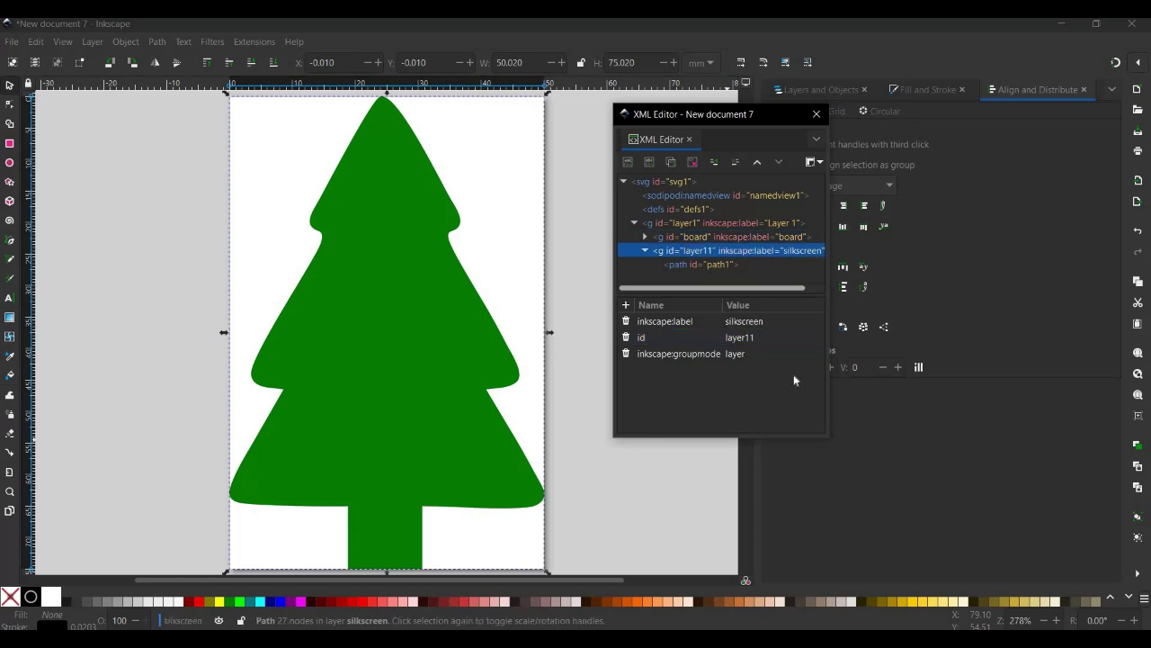
click(715, 338)
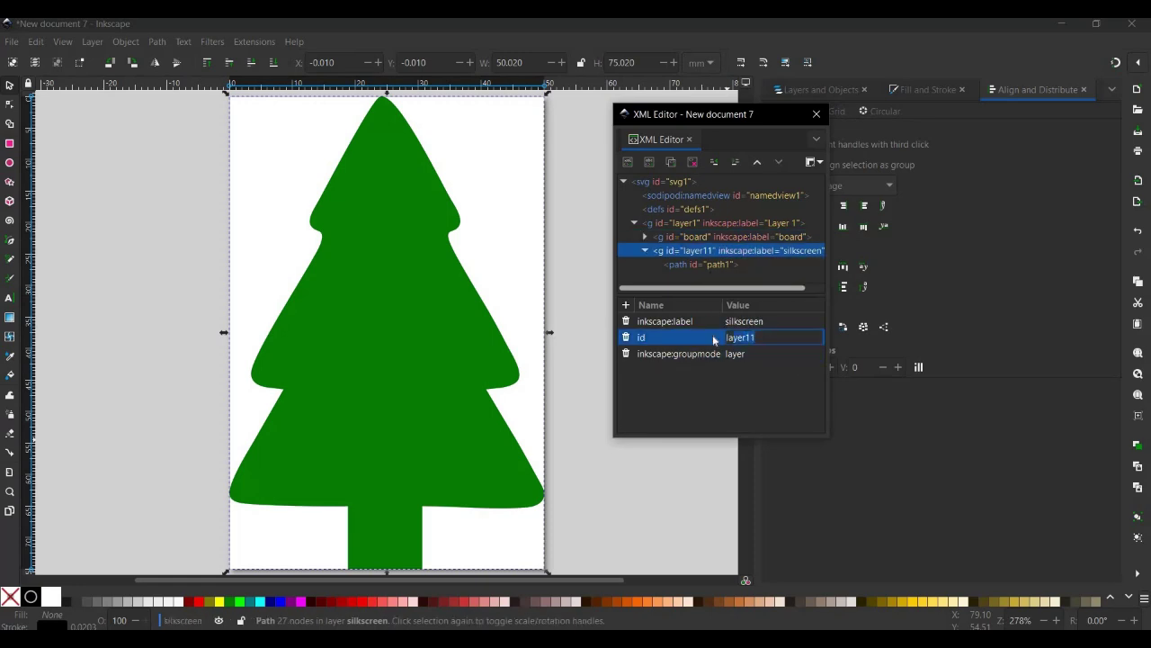
text(silkscreen)
key(Return)
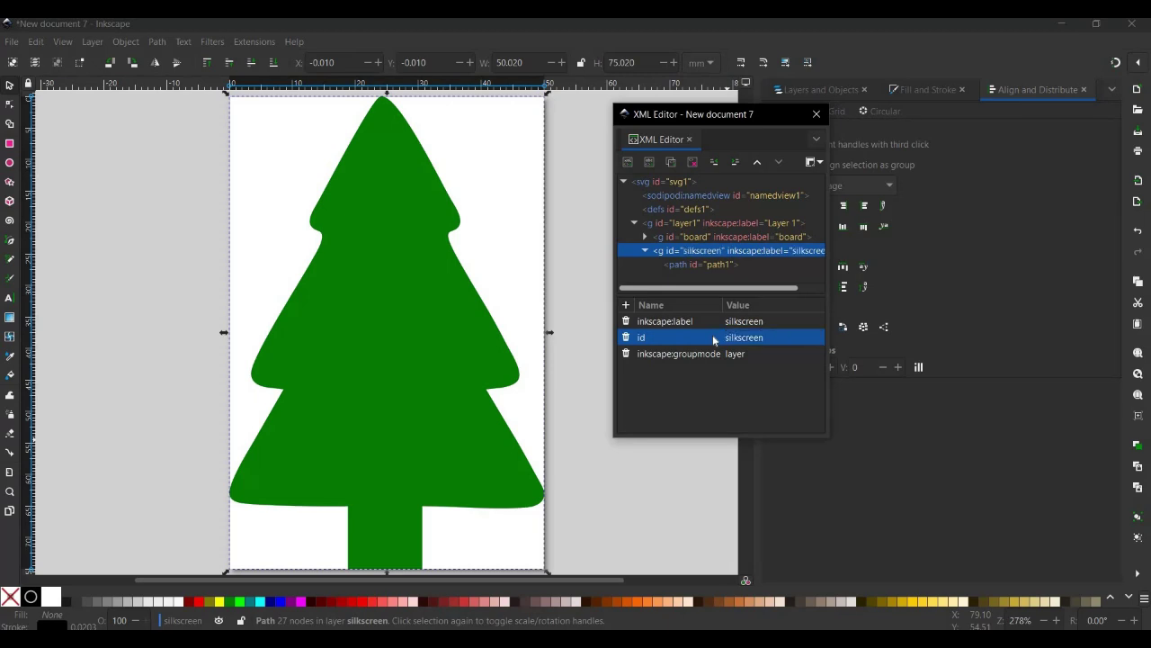
Step: Expand the board layer's node and change the id of the path inside it to boardoutline
click(715, 252)
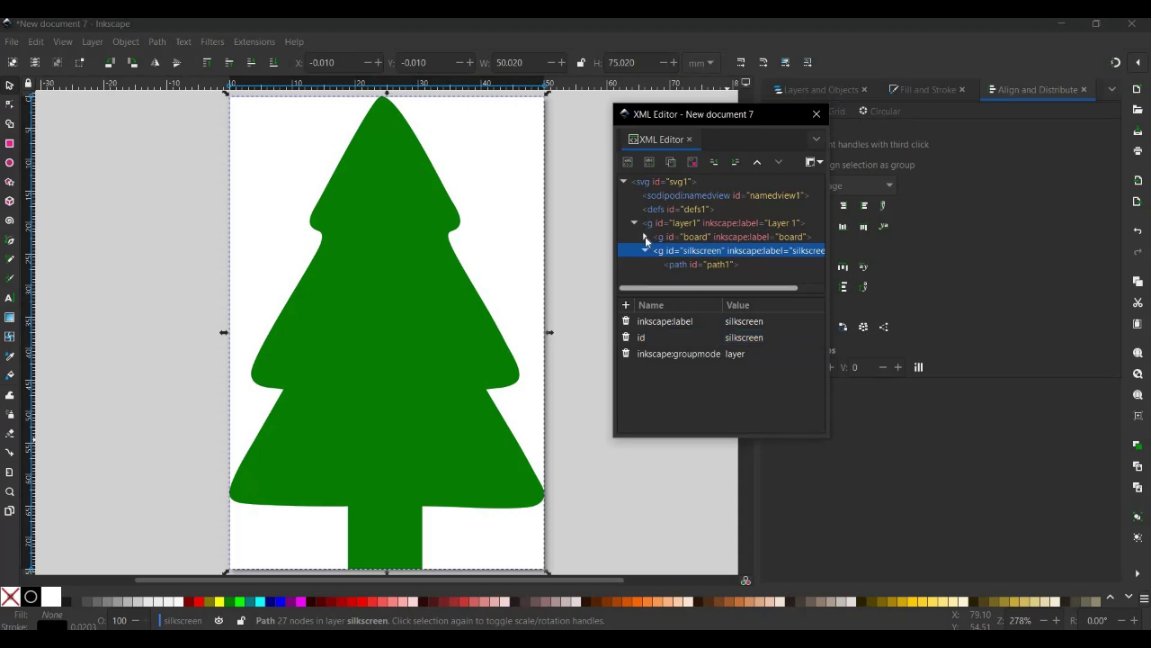
click(645, 236)
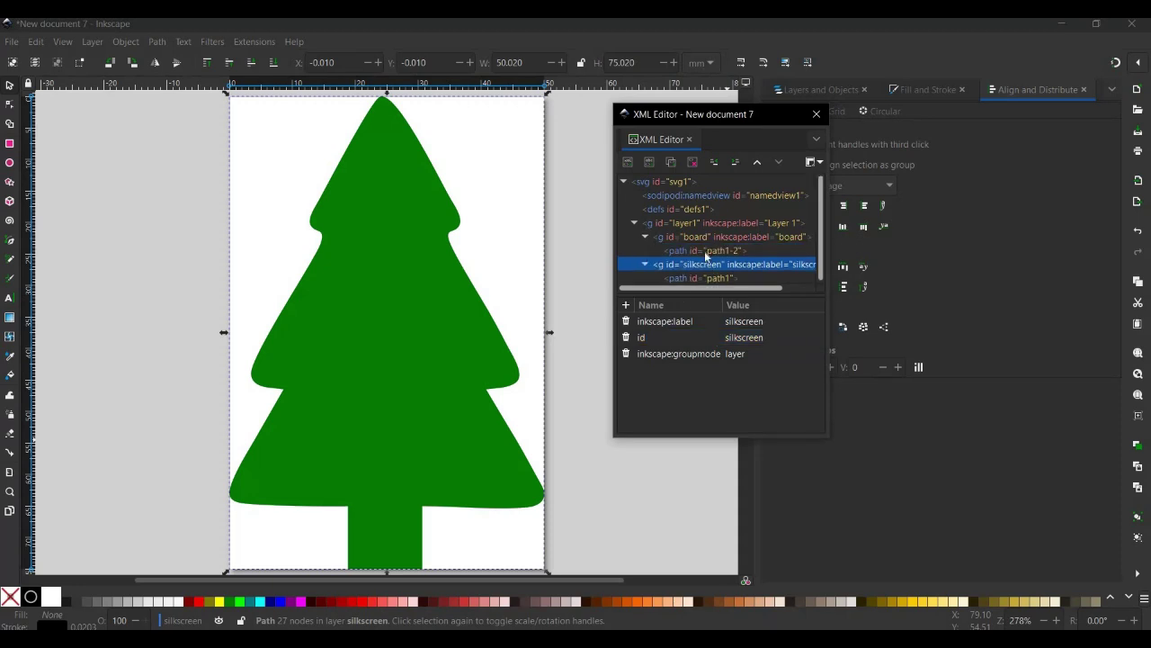
click(703, 251)
click(763, 340)
click(763, 337)
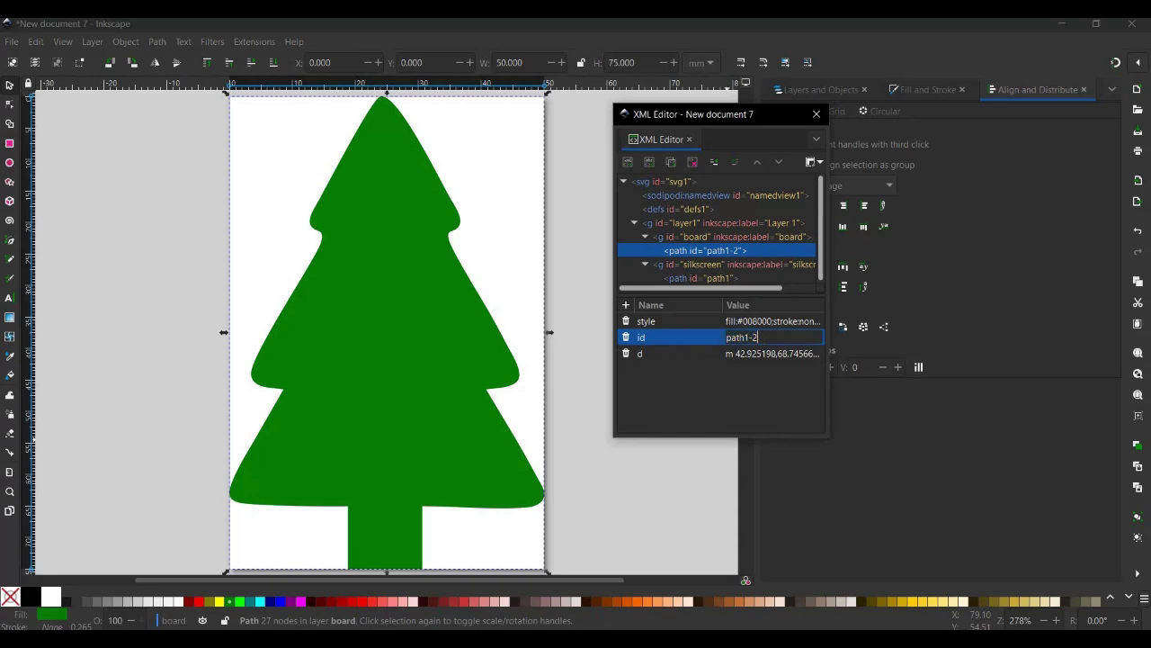
text(boardoutline)
key(Return)
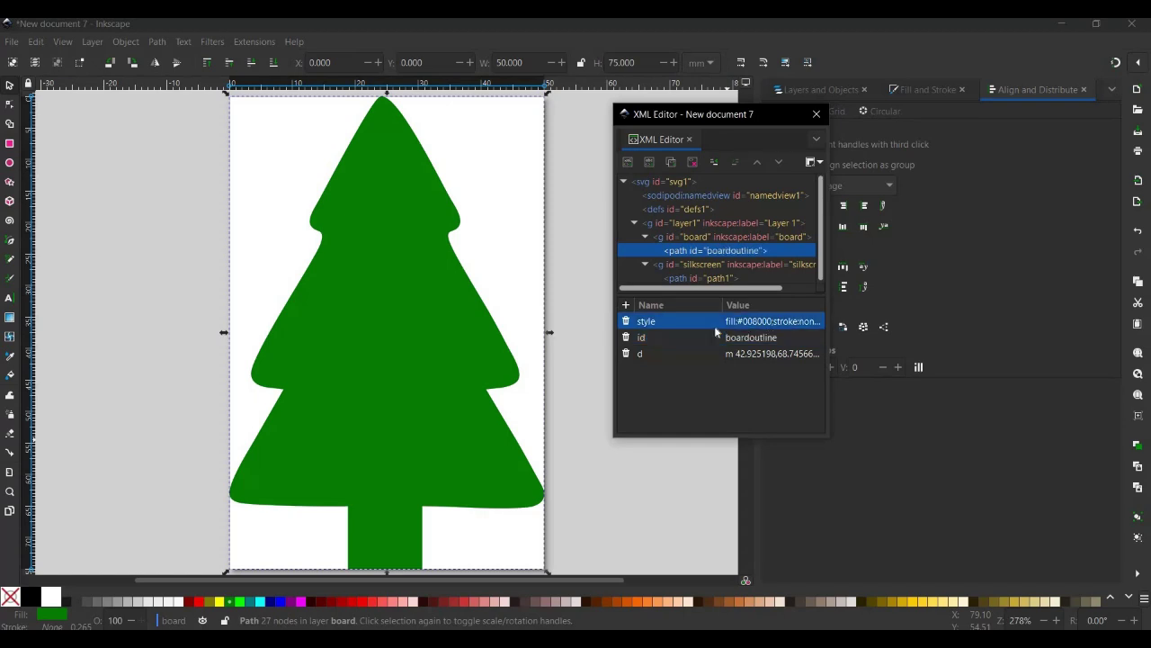
Step: Save the drawing as a Plain SVG named xmas0.svg in the HackSpace Arduino folder
click(10, 42)
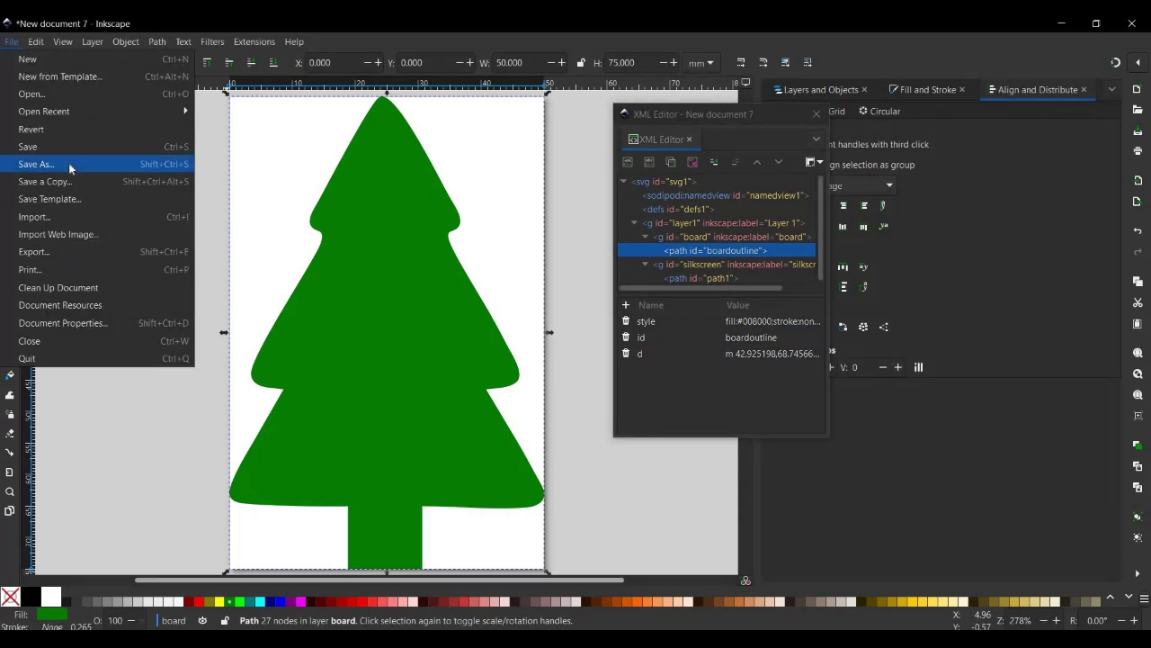
click(36, 164)
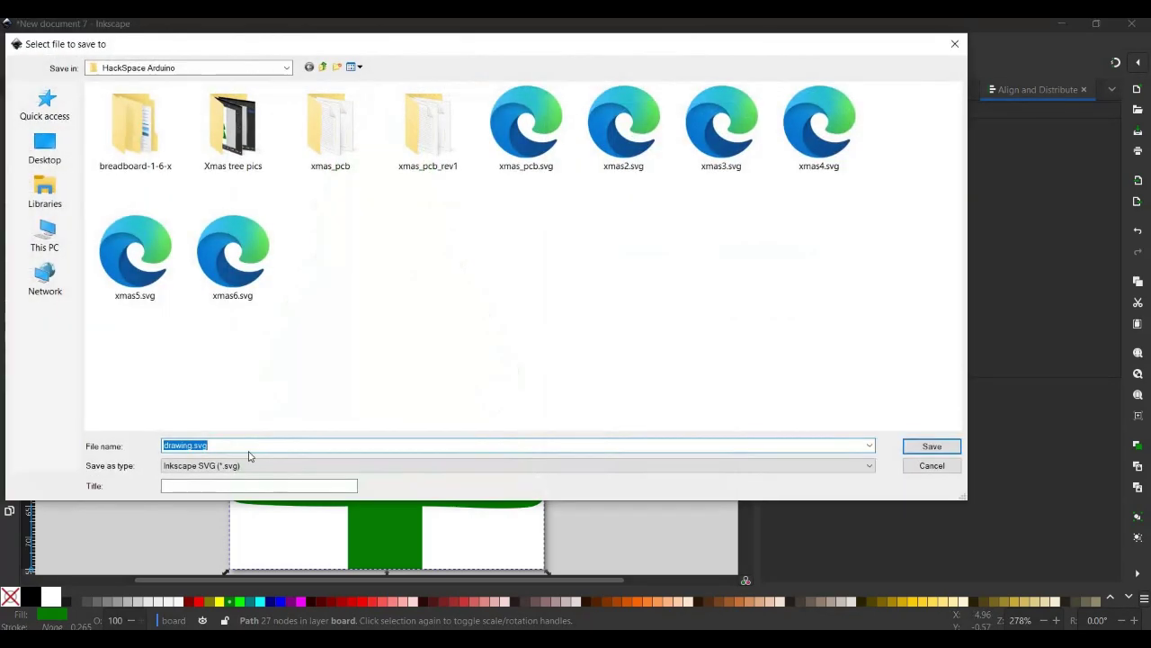
click(252, 466)
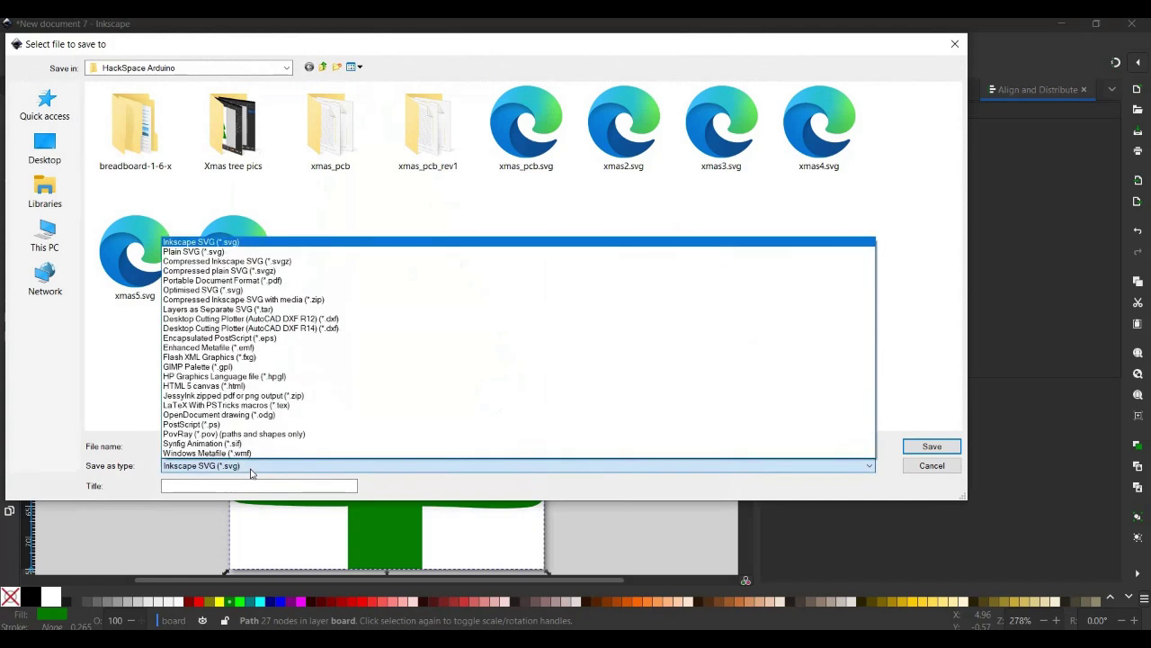
click(236, 253)
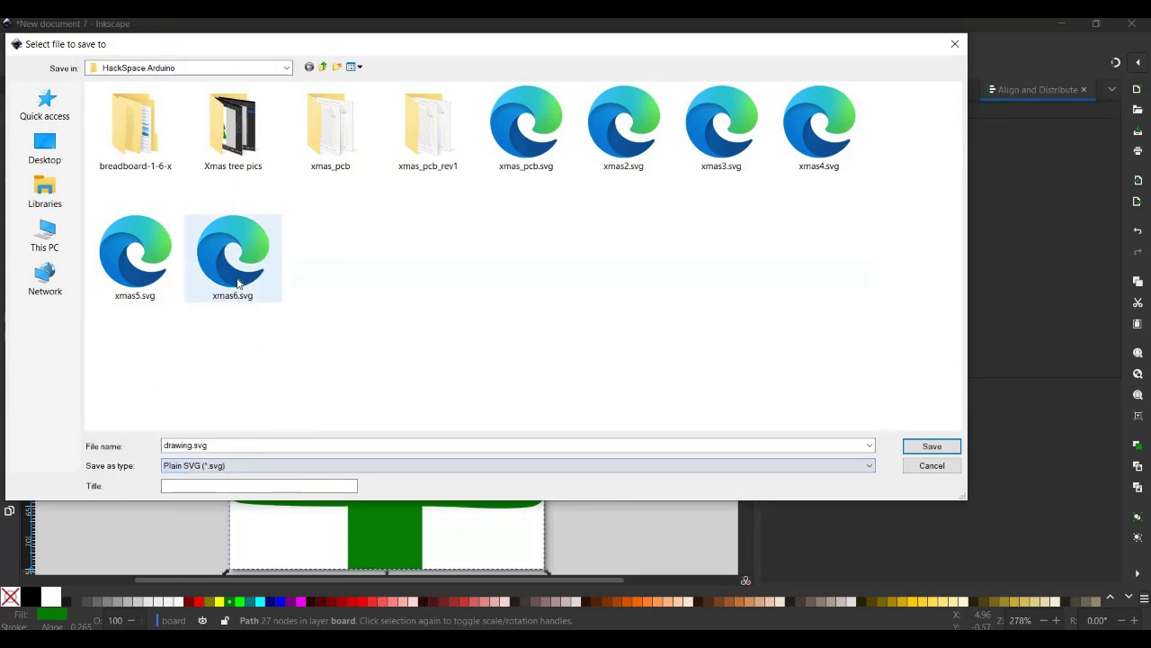
click(239, 284)
double_click(185, 445)
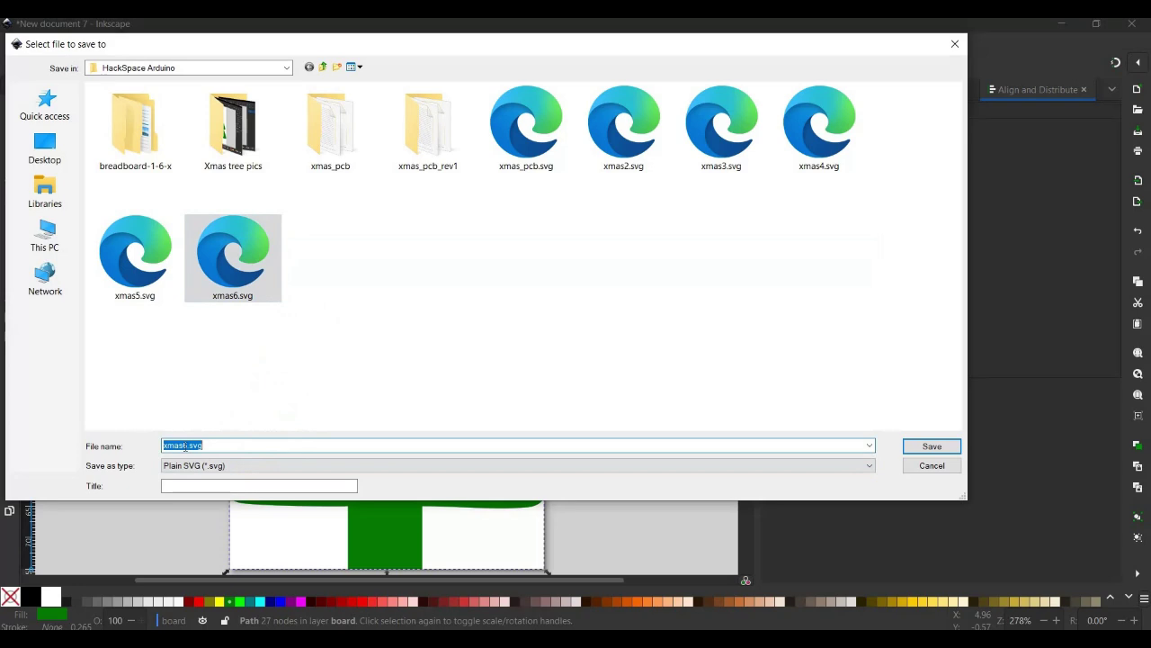
click(185, 445)
key(Delete)
text(0)
click(932, 447)
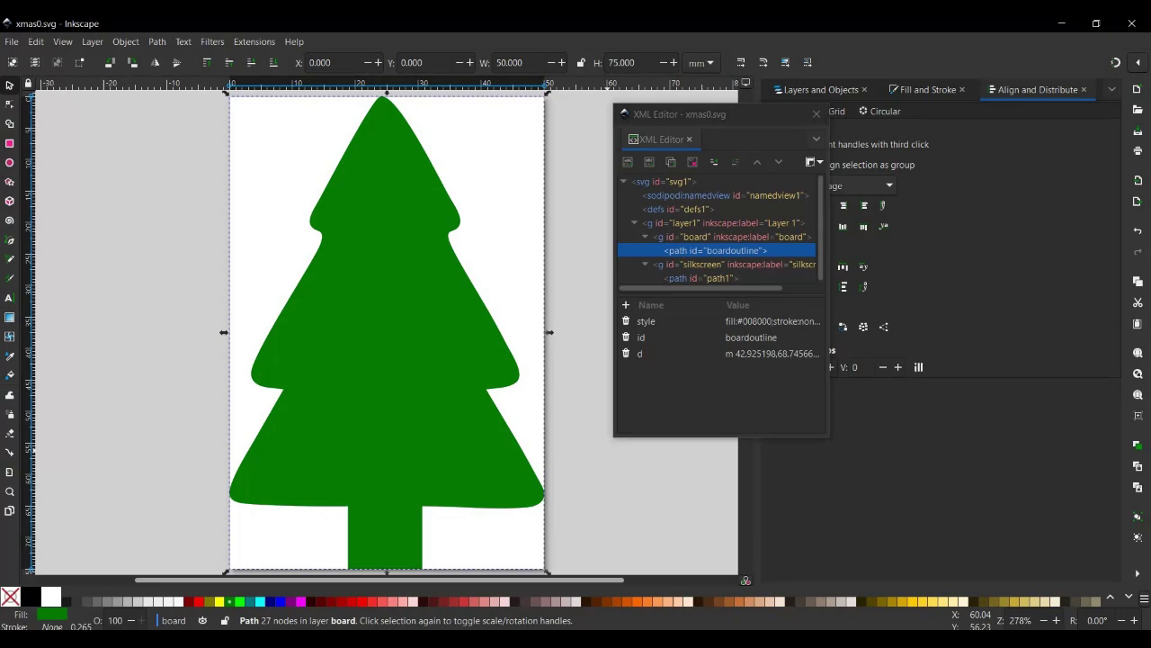
Step: Switch to Fritzing's Untitled Sketch 6 and load xmas0.svg from the HackSpace Arduino folder as the custom PCB shape
click(1032, 643)
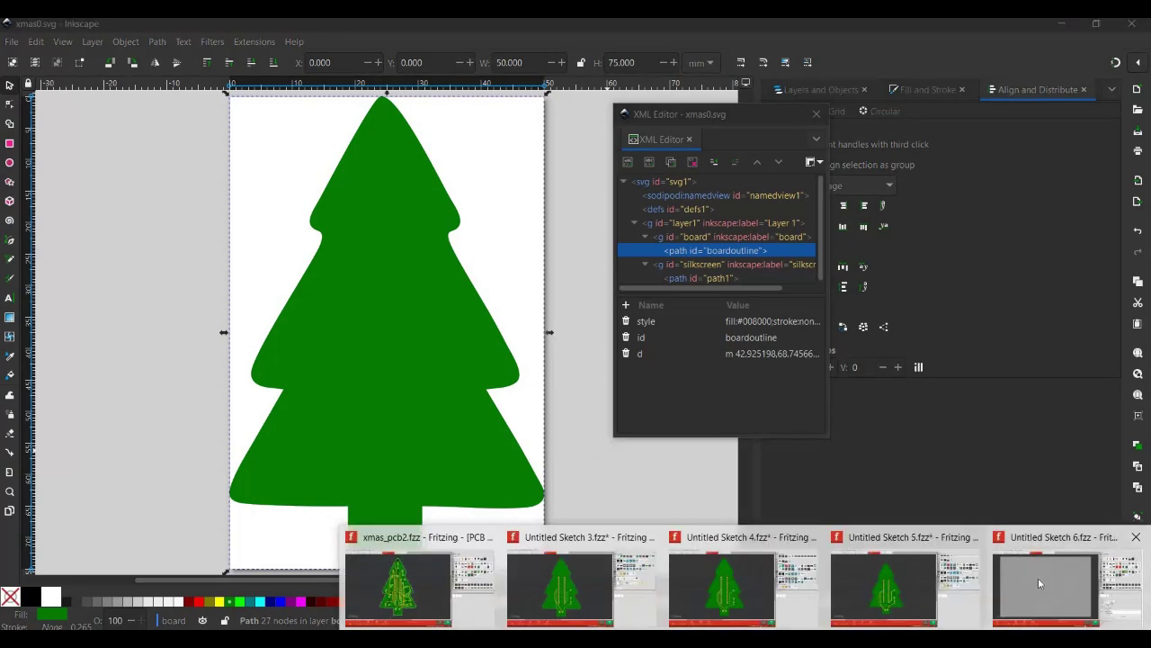
click(1038, 580)
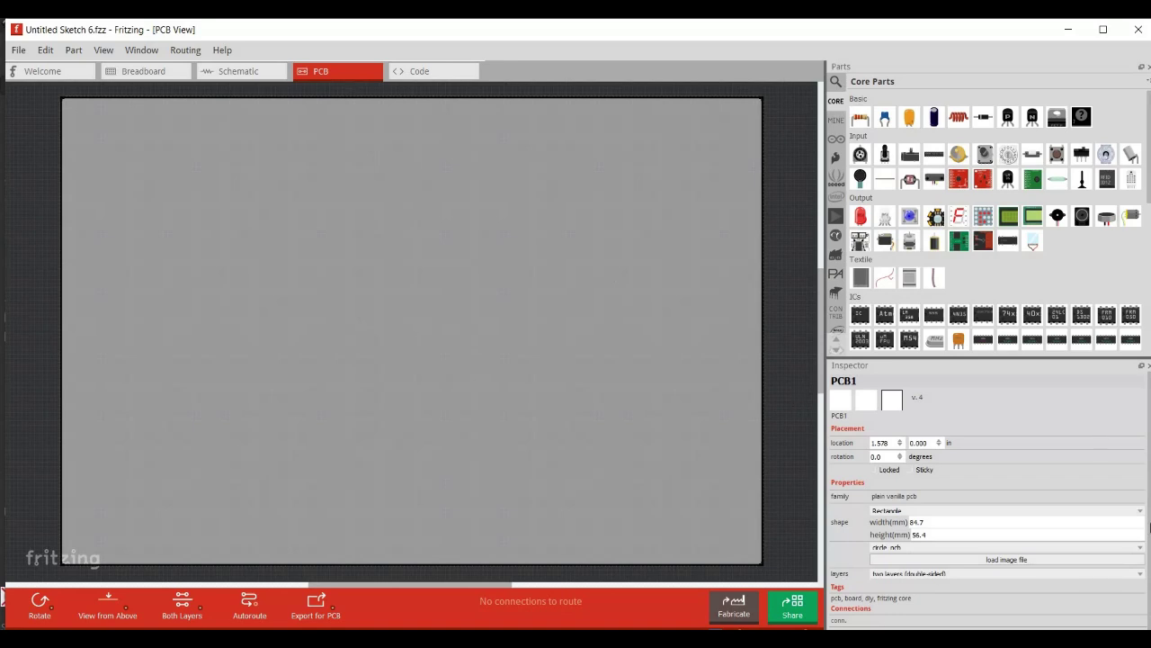
click(1006, 561)
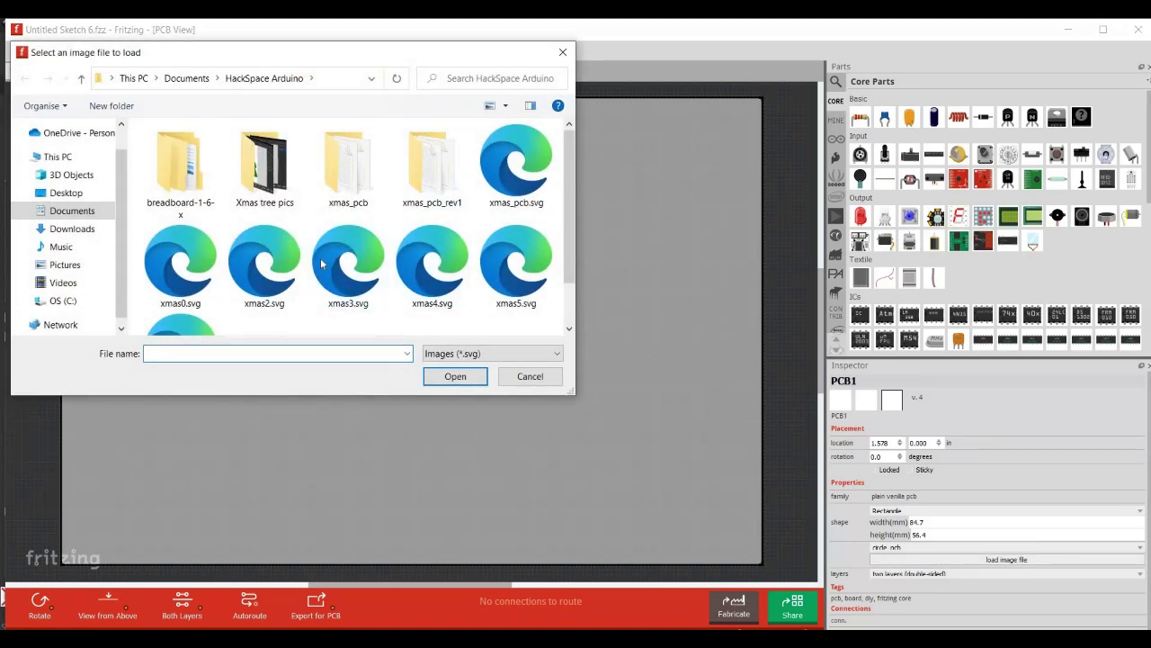
double_click(177, 278)
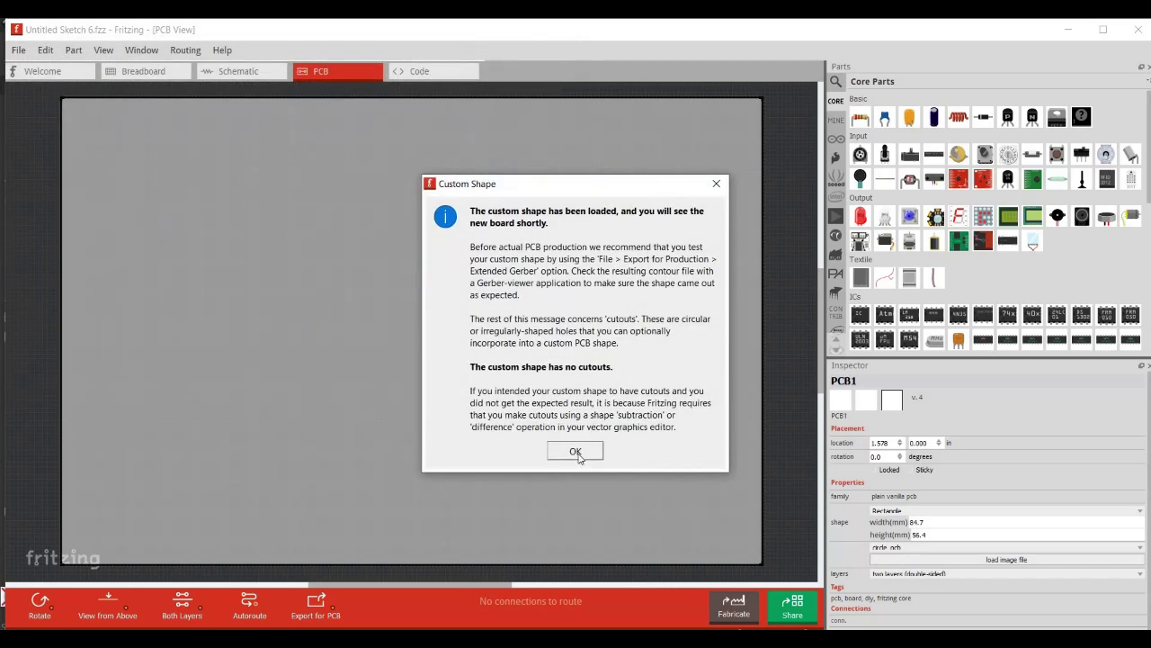
click(576, 454)
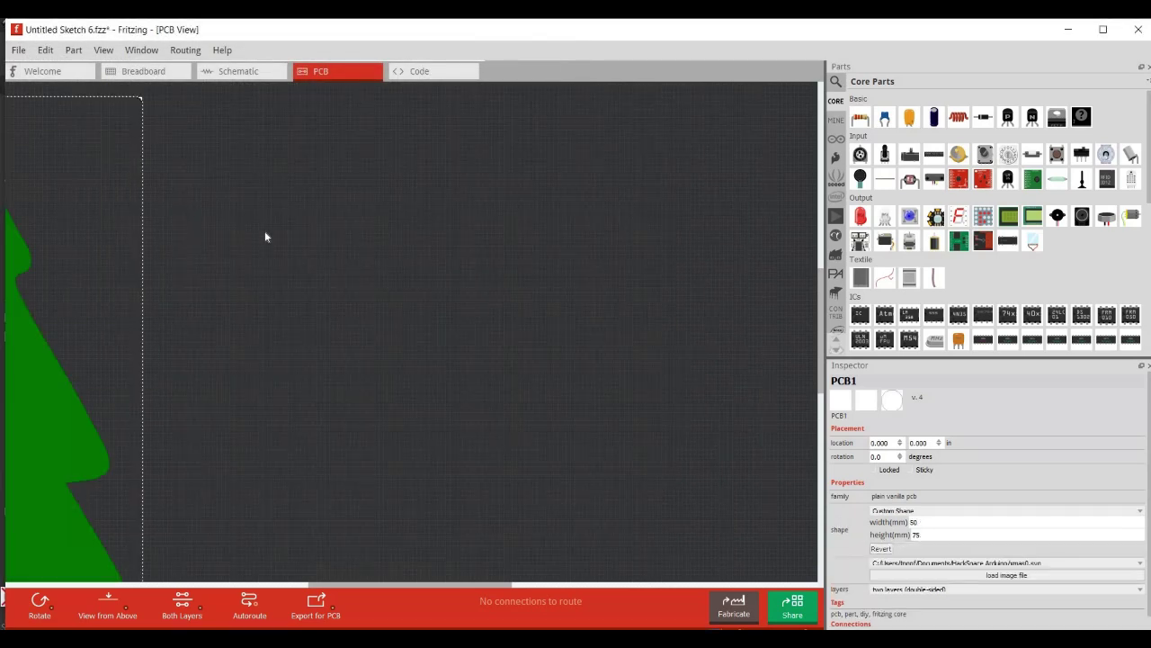
Step: Search the parts for 328 and place the through-hole ATmega328 upright in the middle of the tree board
click(104, 49)
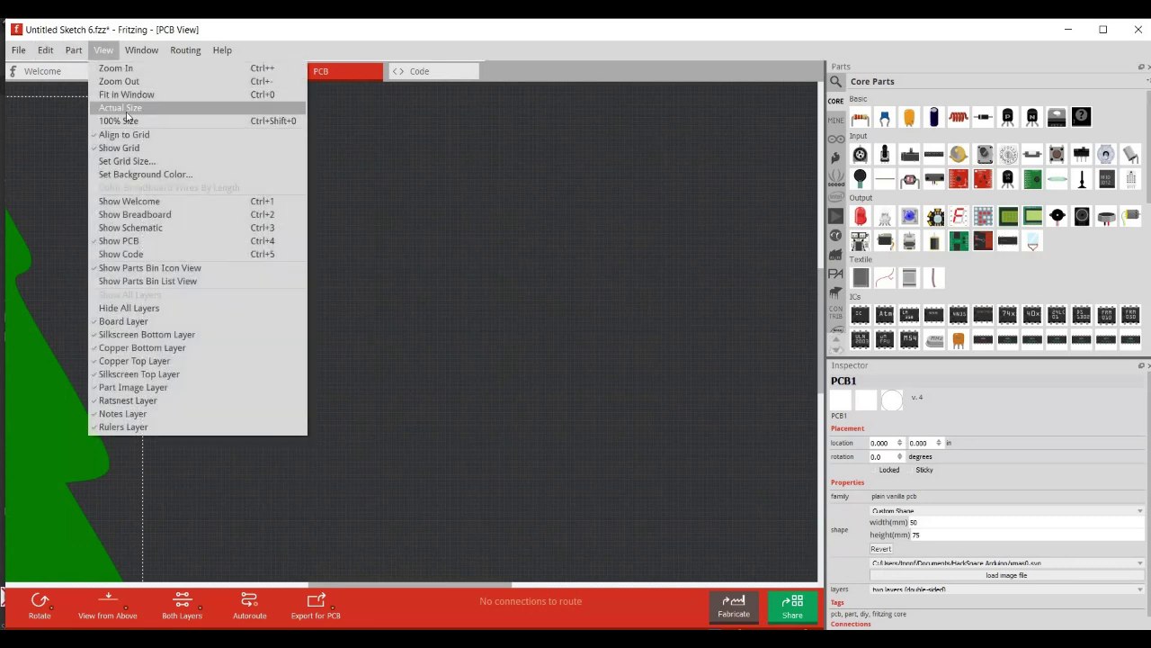
click(120, 108)
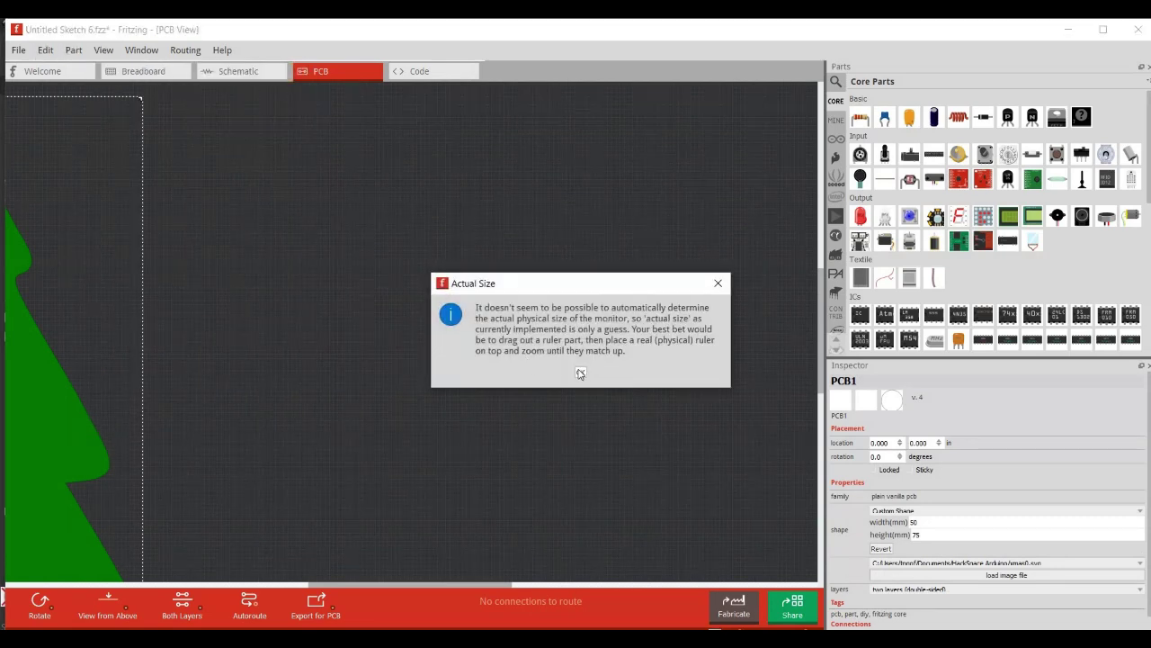
click(580, 373)
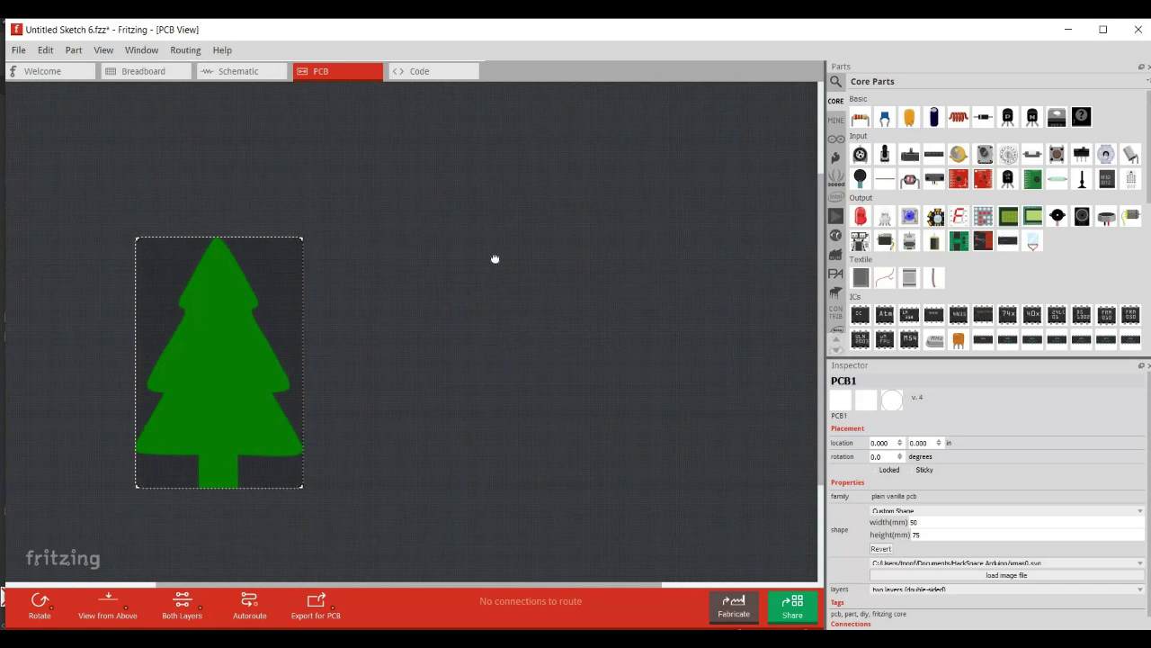
ctrl+scroll(466, 291, up, 4)
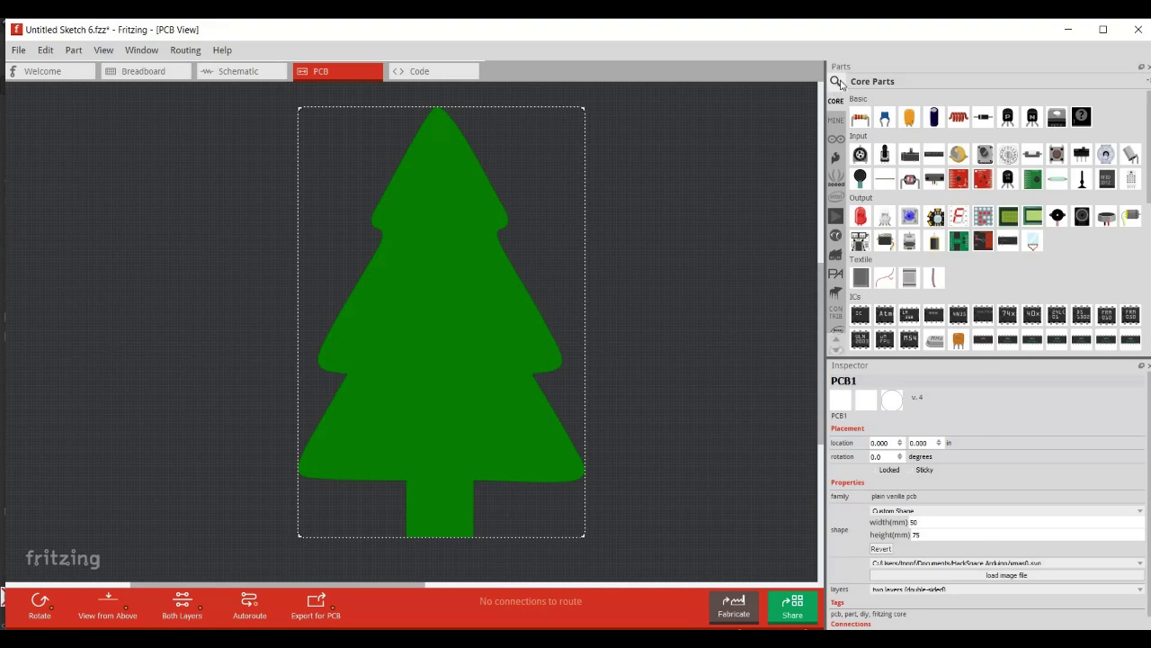
click(835, 83)
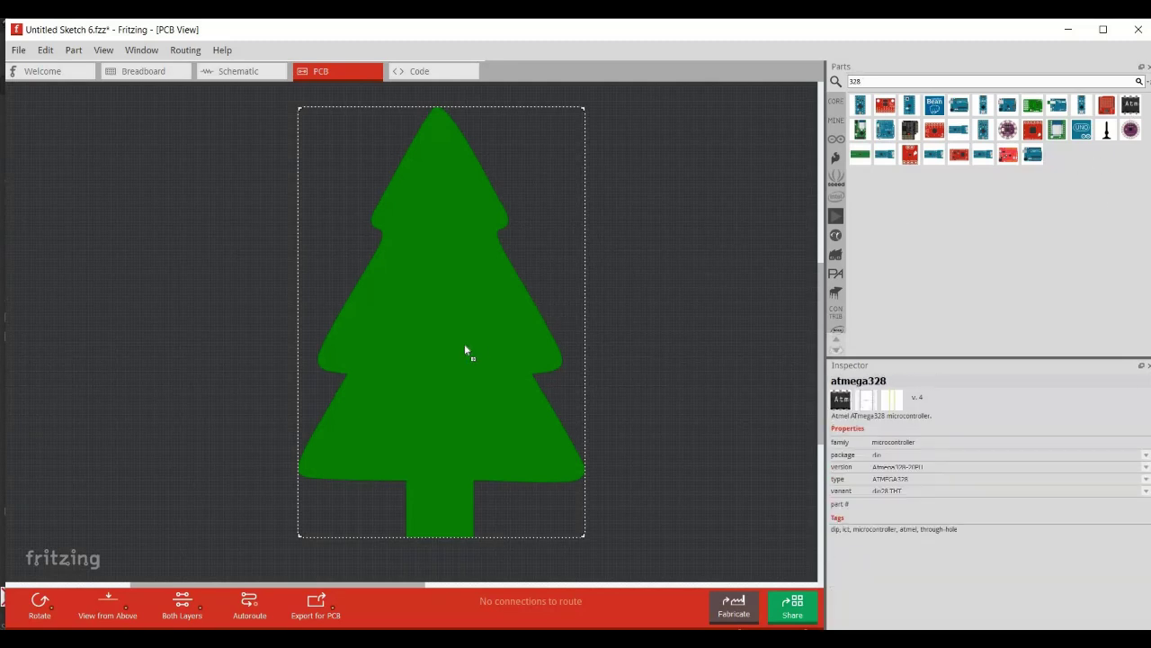
drag(465, 349, 447, 286)
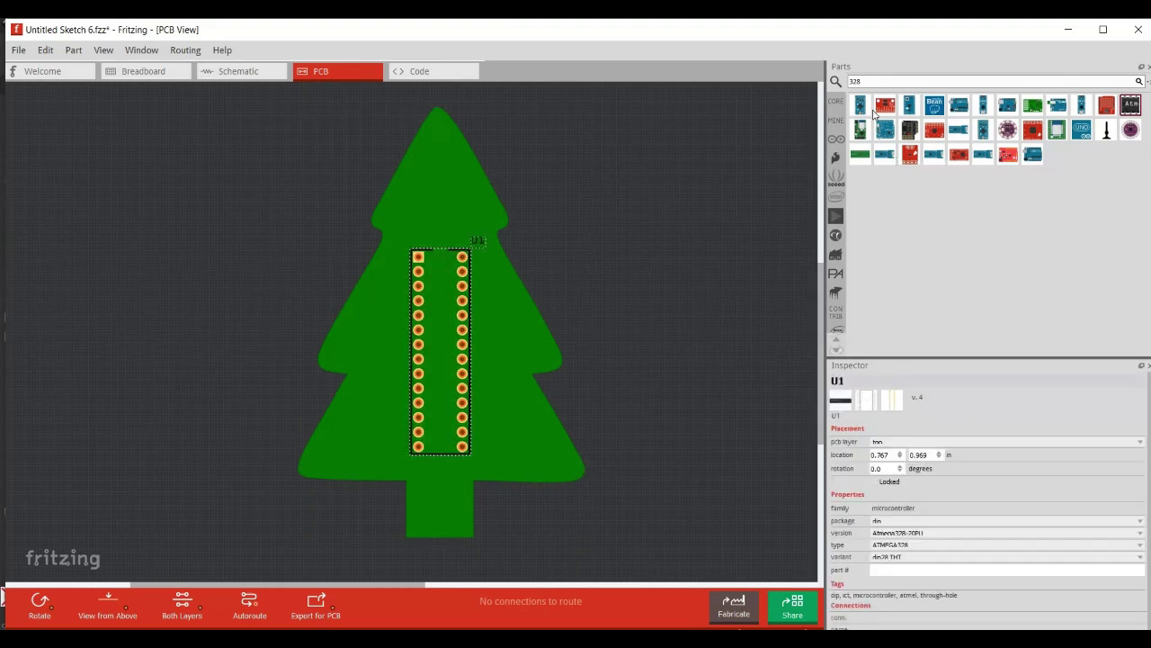
Step: Add a 220Ω resistor from the core parts, rotate it 90° clockwise and position it to the right of the ATmega328
click(836, 103)
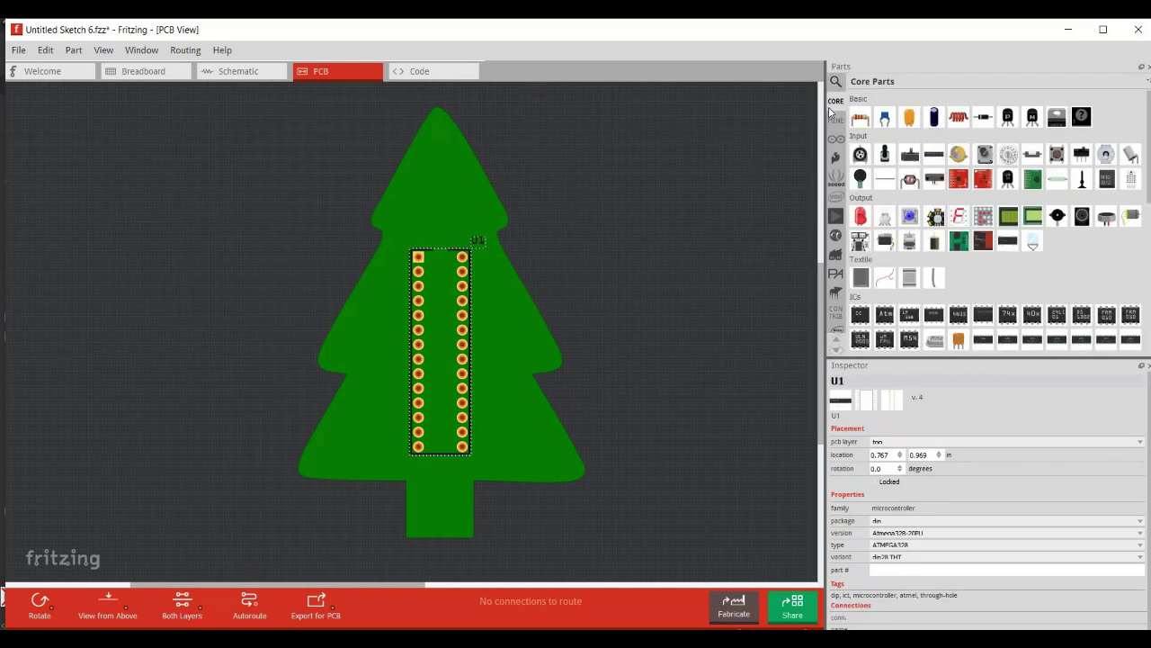
drag(860, 118, 610, 333)
drag(543, 417, 512, 416)
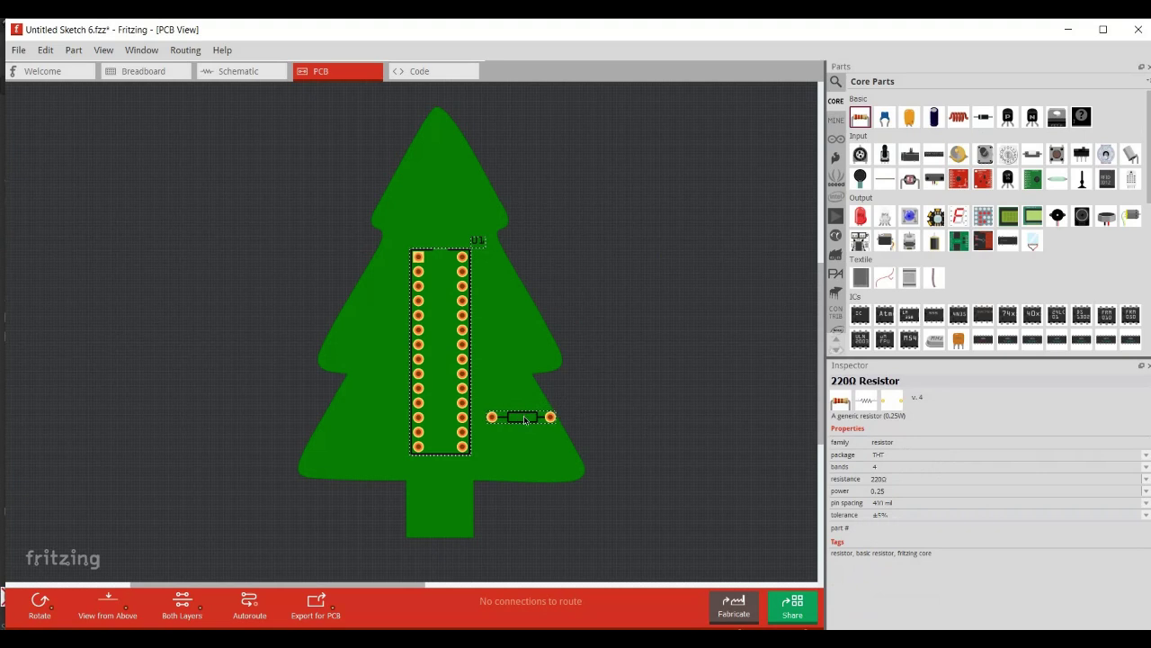
right_click(531, 417)
mouse_move(565, 423)
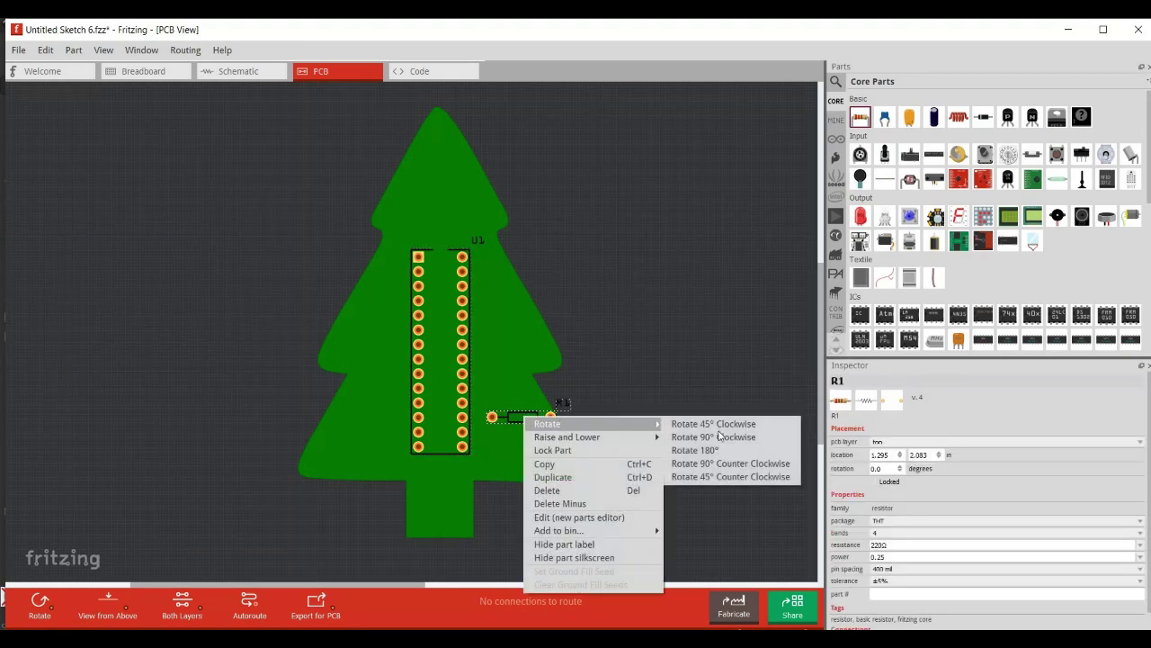
click(716, 432)
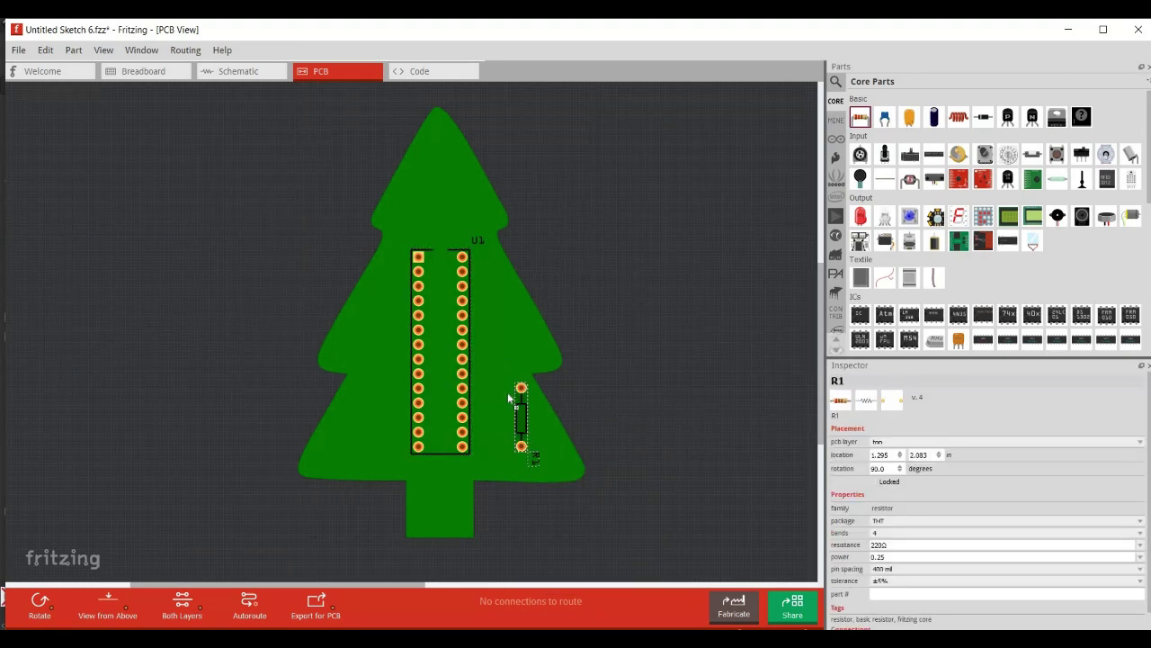
drag(522, 425, 512, 381)
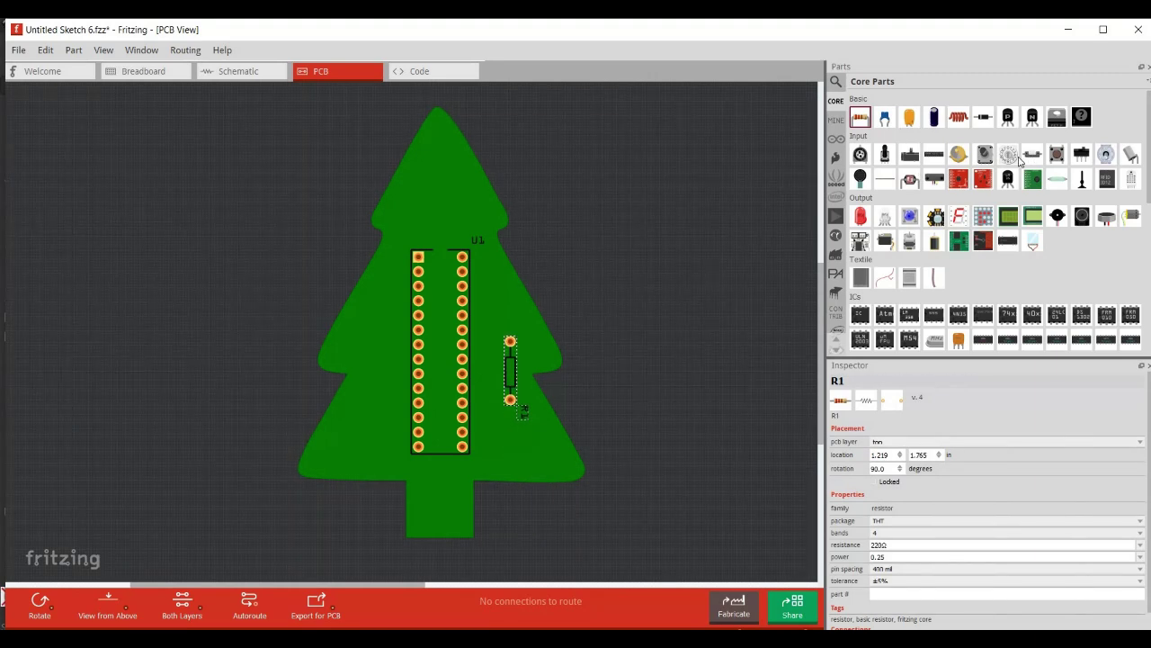
Step: Place a red 5 mm LED directly below the resistor, rotate it 180° and align it with the resistor
drag(590, 382, 512, 447)
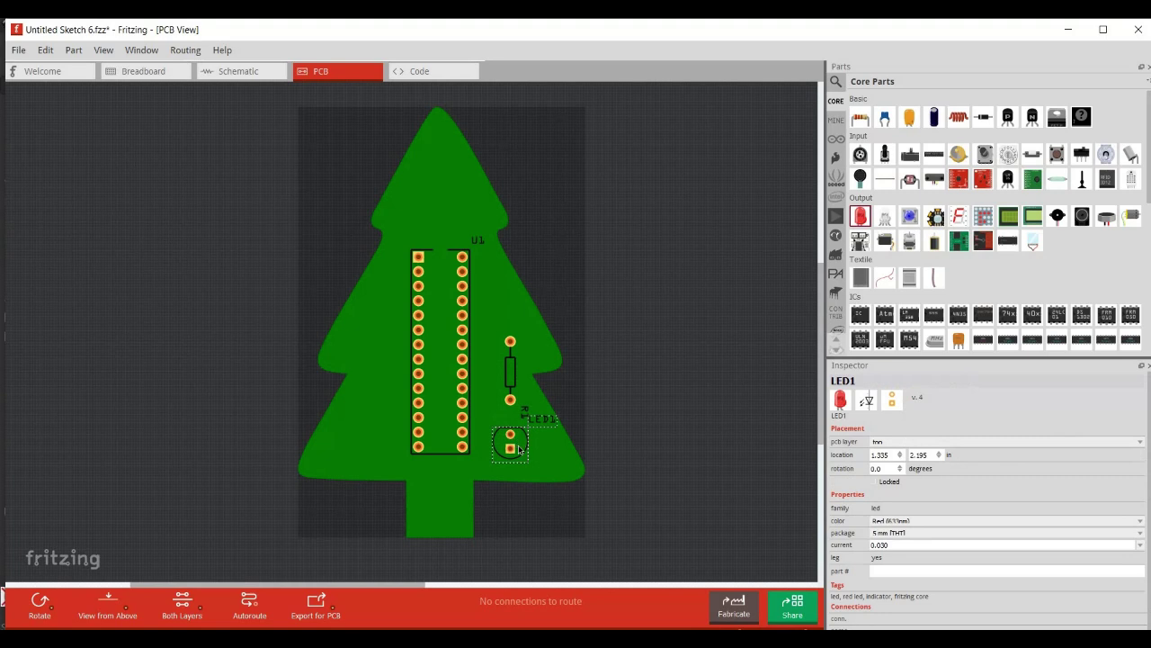
right_click(519, 450)
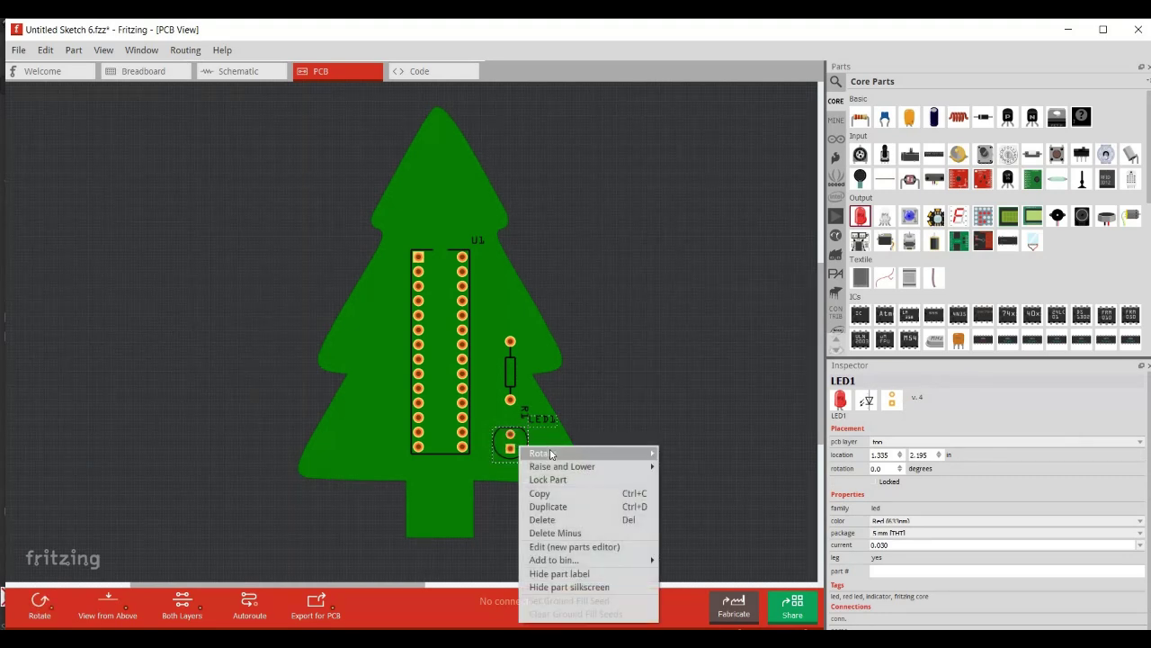
mouse_move(550, 453)
click(688, 479)
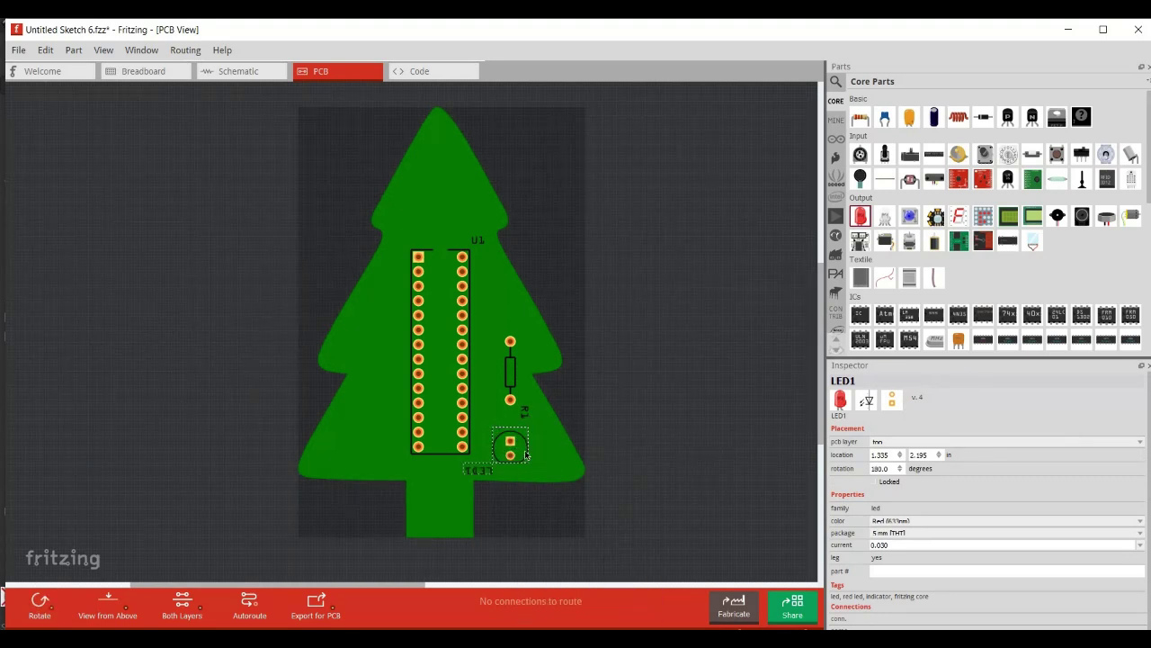
drag(527, 450, 528, 444)
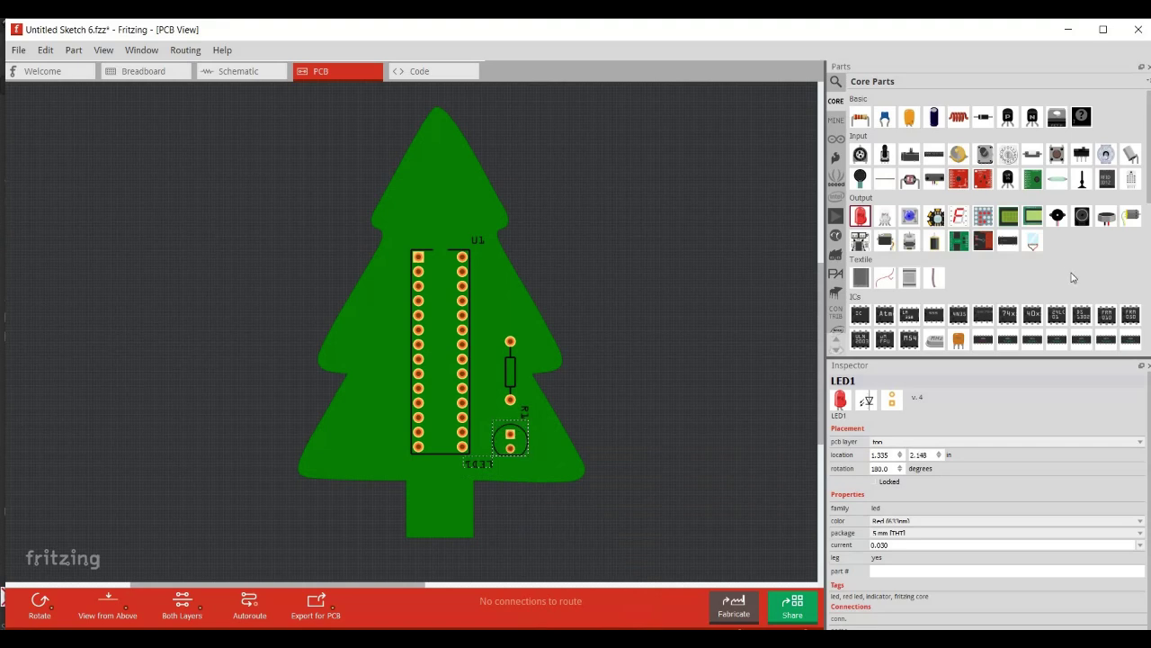
Step: Place a two-pin screw terminal on the tree's trunk, rotate it 90° counter clockwise and centre it there
scroll(993, 253, down, 5)
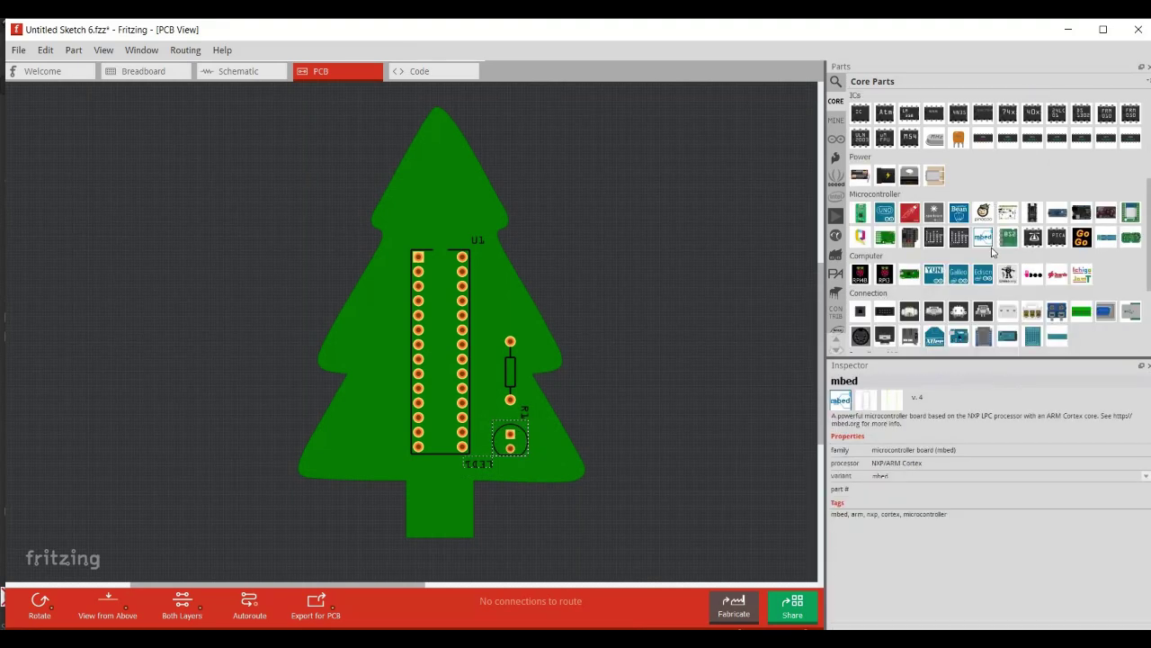
scroll(993, 252, down, 2)
drag(1057, 261, 439, 509)
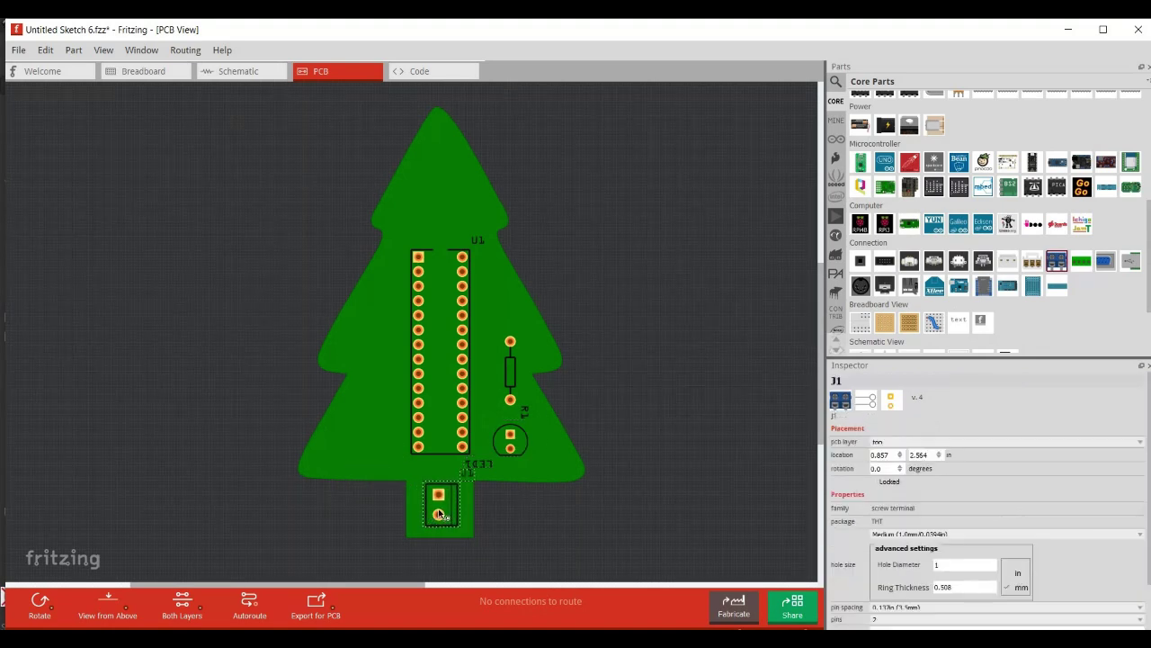
right_click(439, 510)
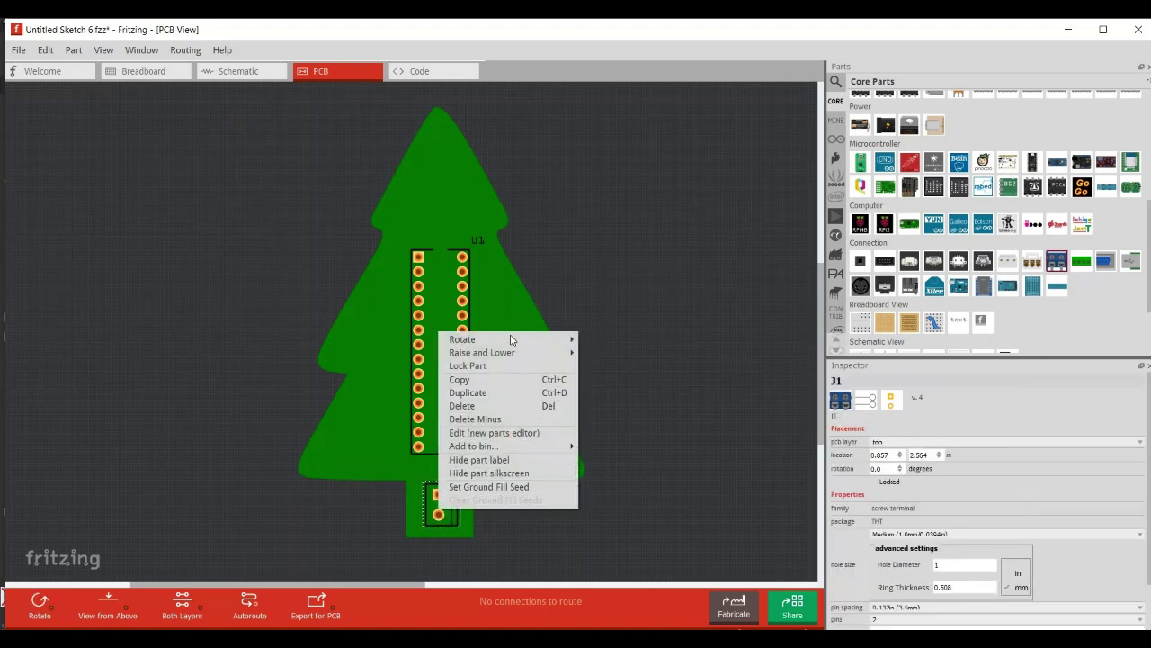
mouse_move(510, 340)
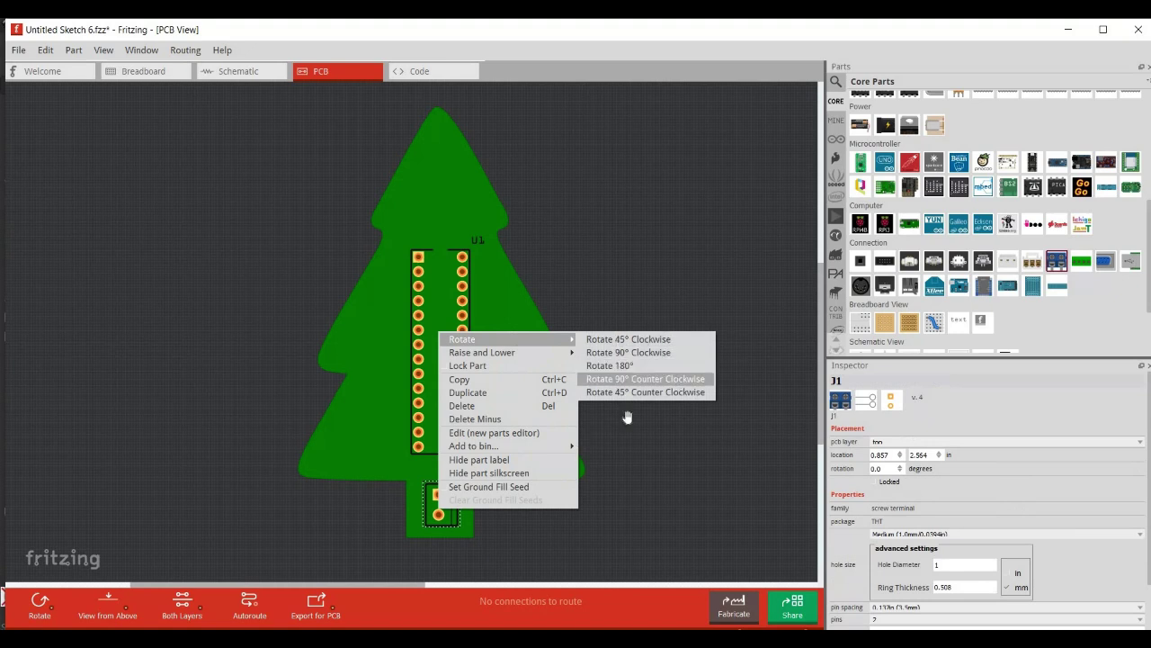
click(643, 381)
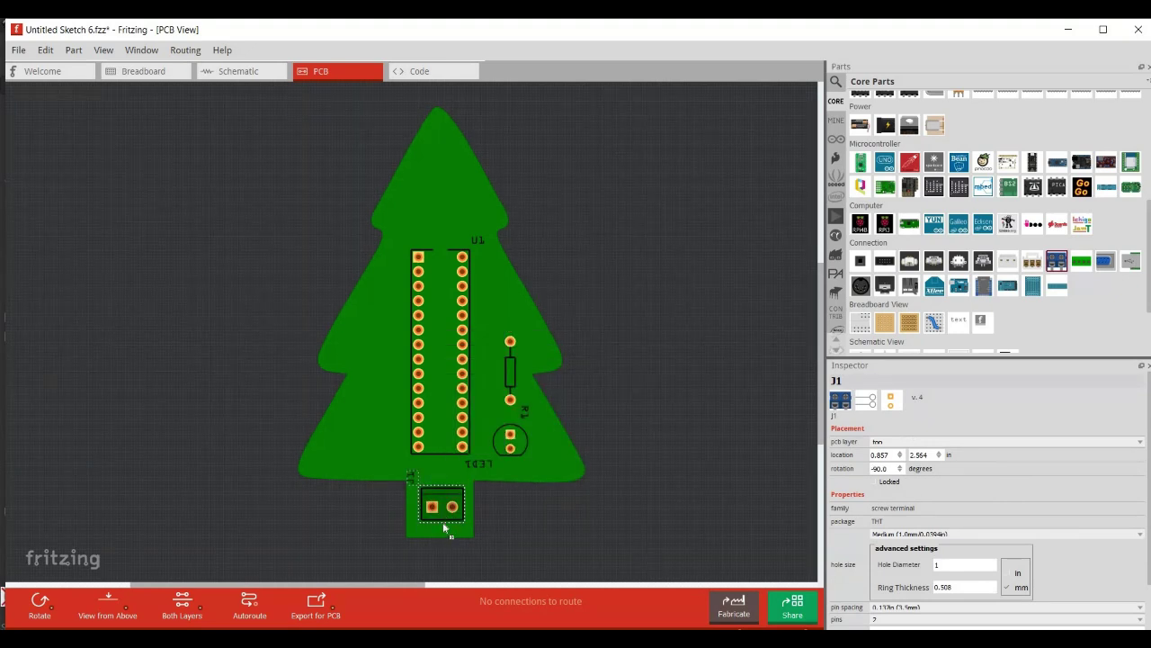
drag(442, 527, 462, 519)
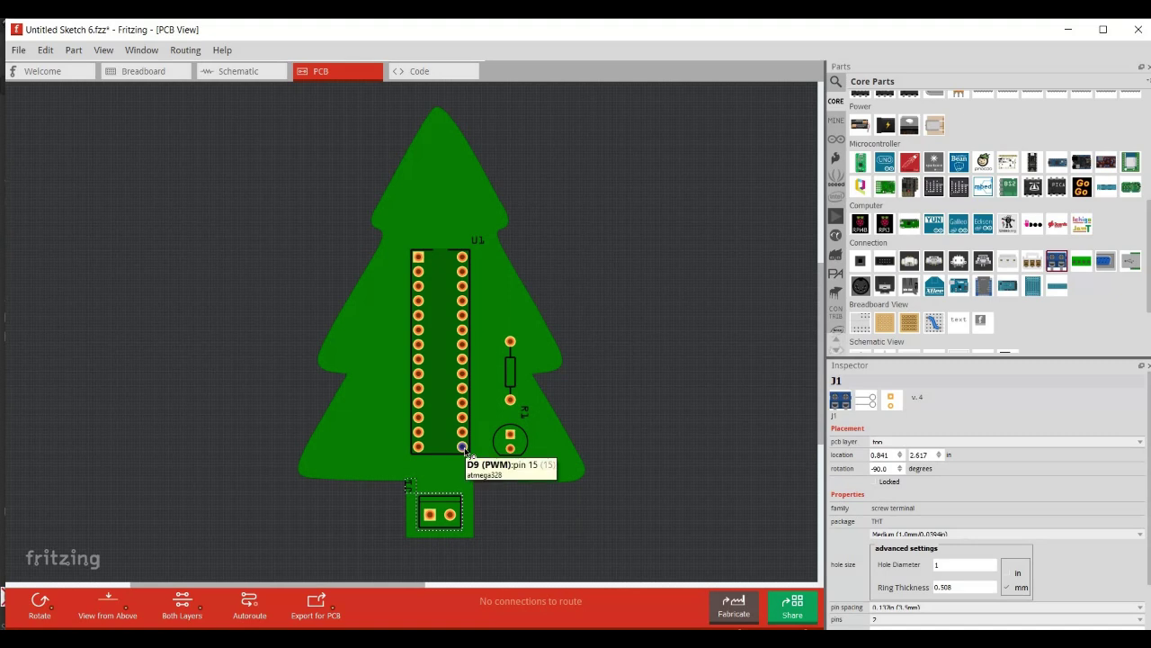
Step: Route a trace from ATmega328 pin 15 (D9) to the resistor's upper pin, bending it clear of the chip's other pins
mouse_move(461, 447)
mouse_down()
mouse_move(485, 432)
mouse_move(497, 348)
mouse_move(510, 342)
mouse_up()
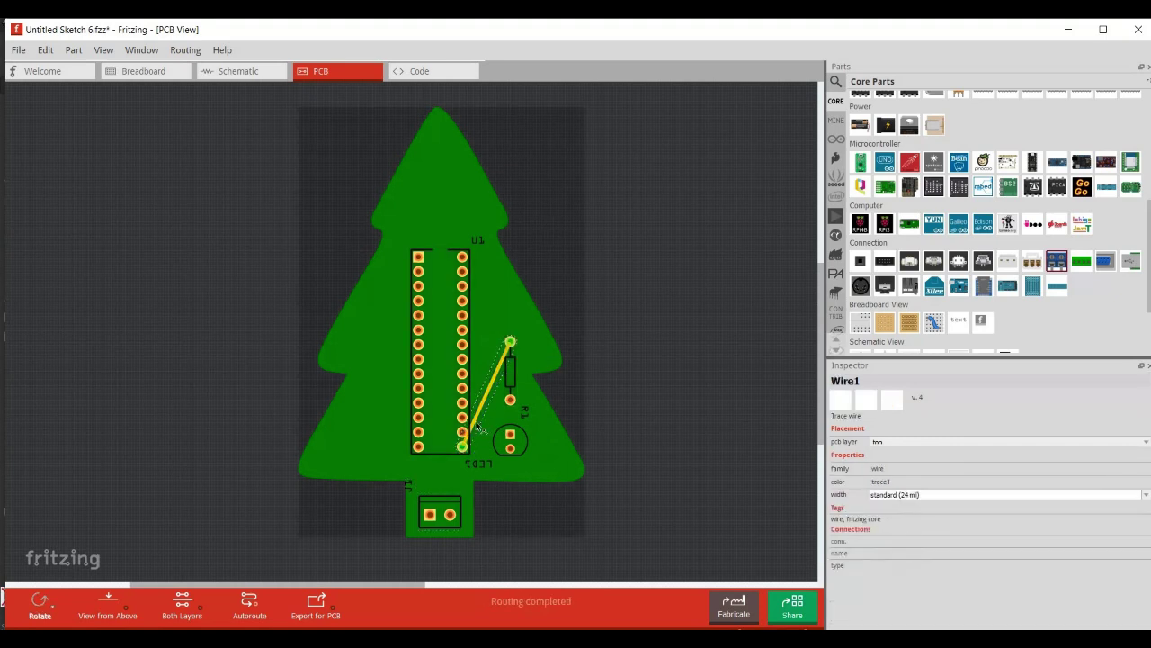
mouse_move(479, 428)
mouse_down()
mouse_move(501, 389)
mouse_move(486, 358)
mouse_up()
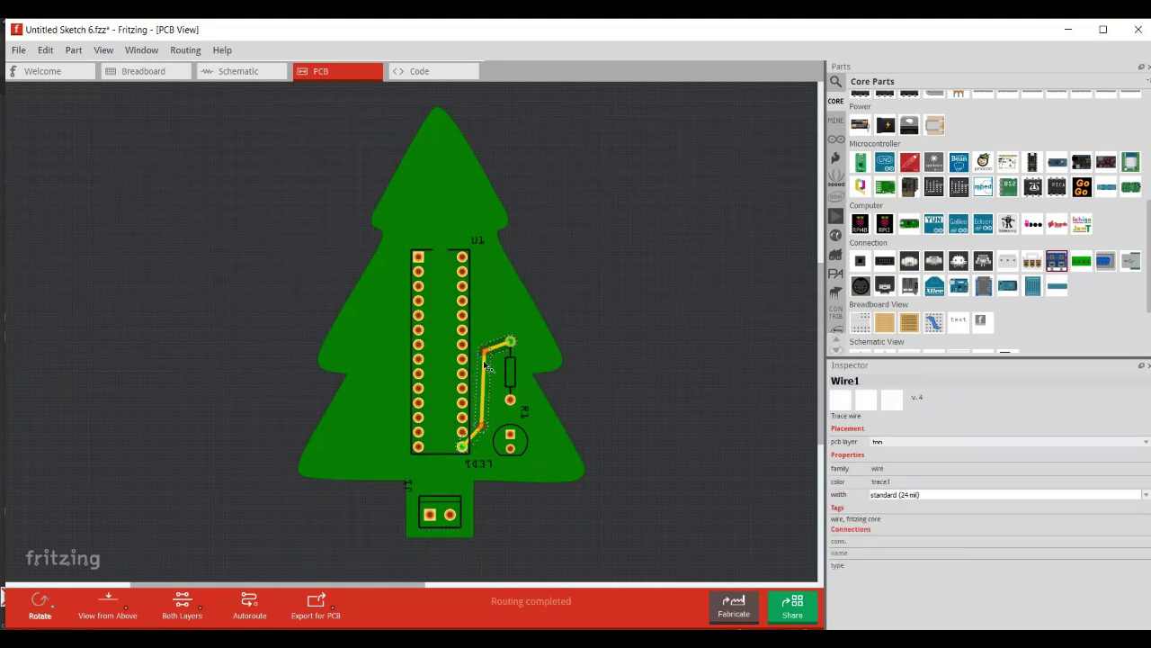
drag(486, 364, 486, 365)
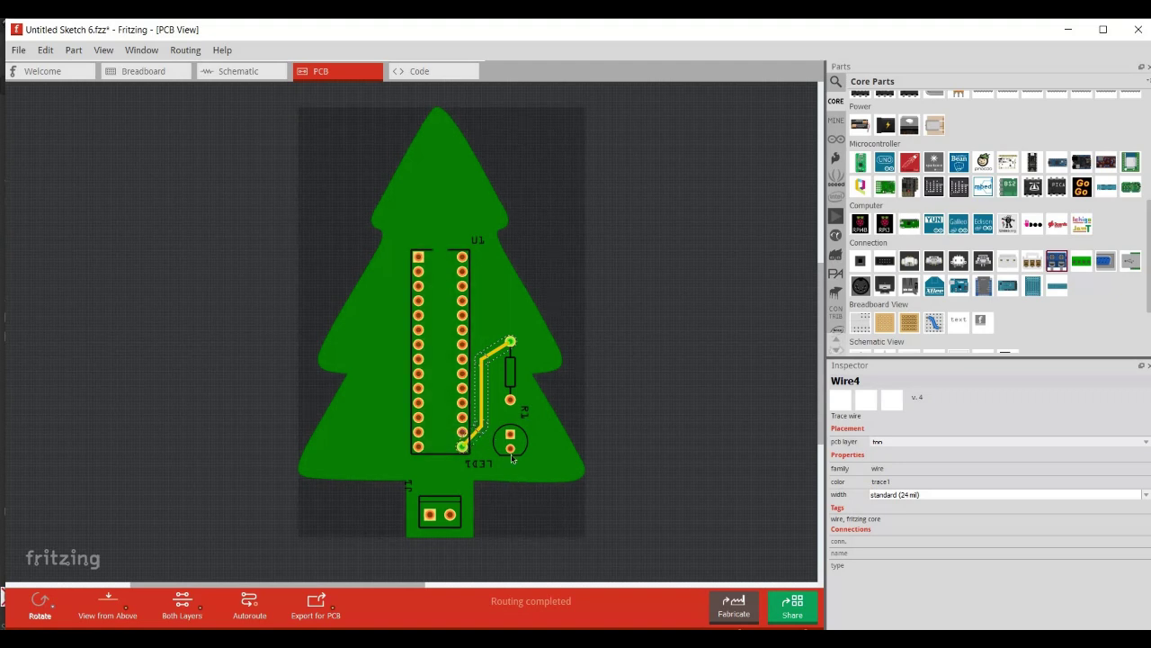
Step: Make the top layer active and route a straight trace from the resistor's lower pin to the LED's upper pin
click(185, 612)
click(184, 612)
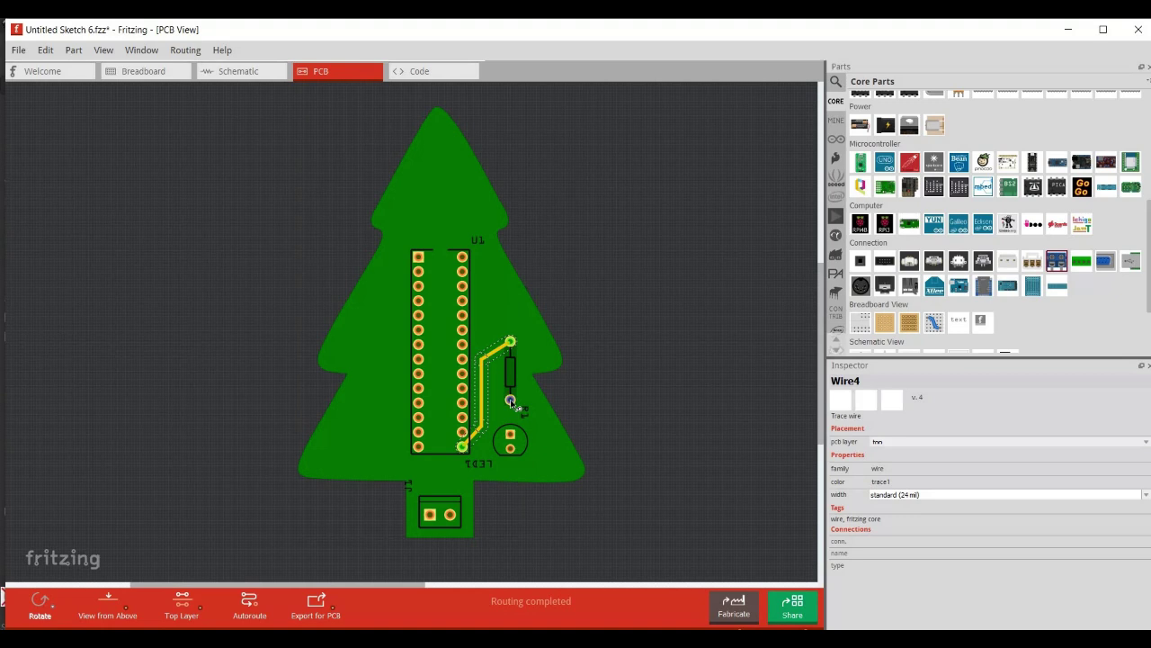
double_click(511, 435)
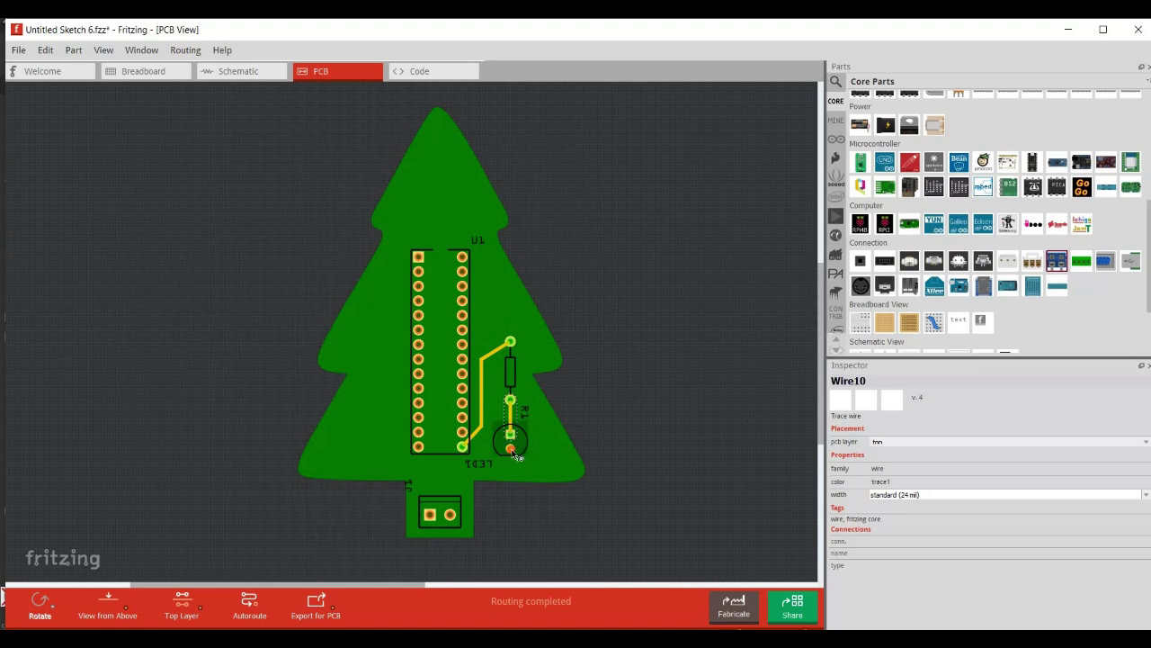
Step: Route a bent trace from the LED's lower pin to the screw terminal's right pin, realigning the LED beneath the resistor
mouse_move(510, 447)
mouse_down()
mouse_move(452, 516)
mouse_move(460, 477)
mouse_up()
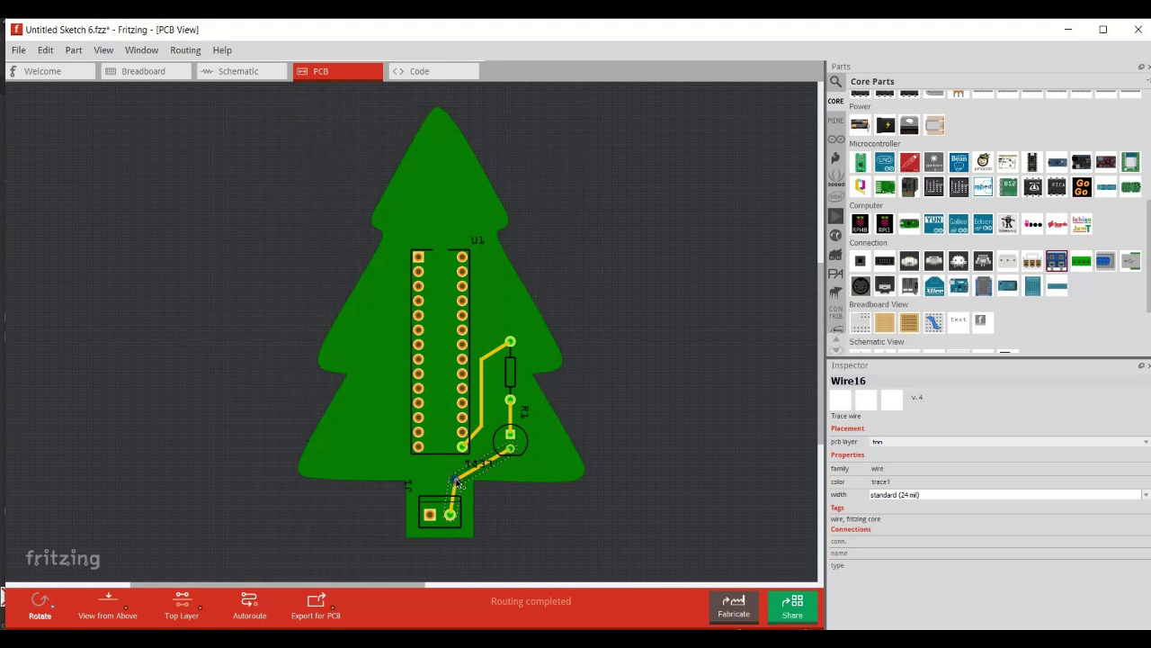
click(497, 455)
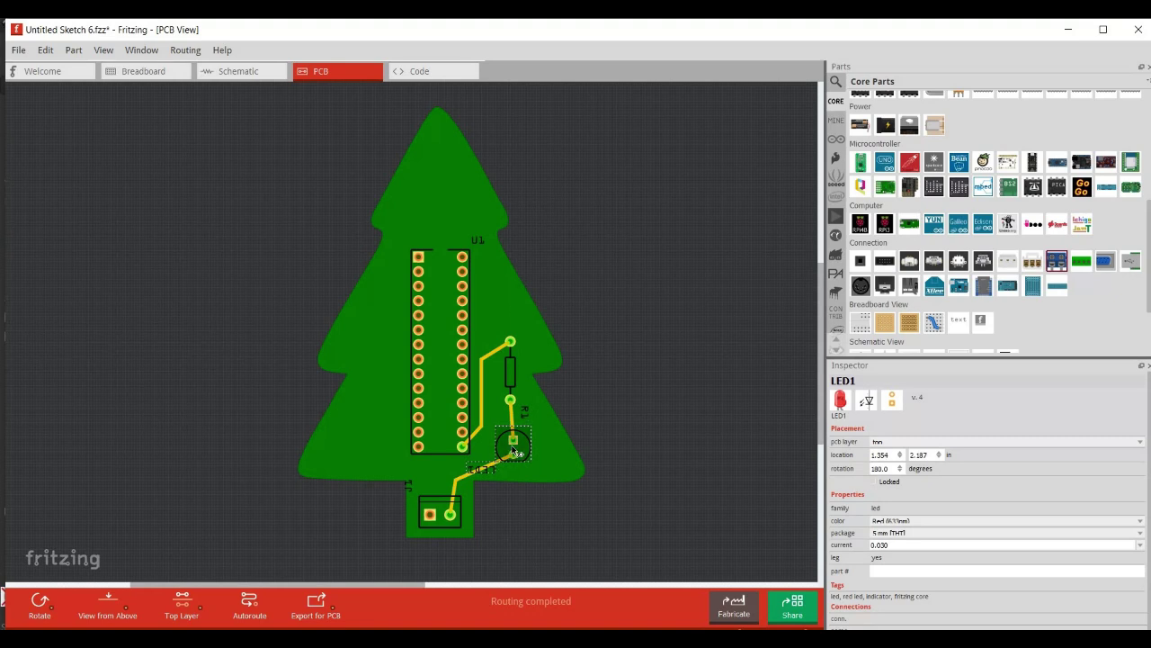
drag(505, 443, 497, 450)
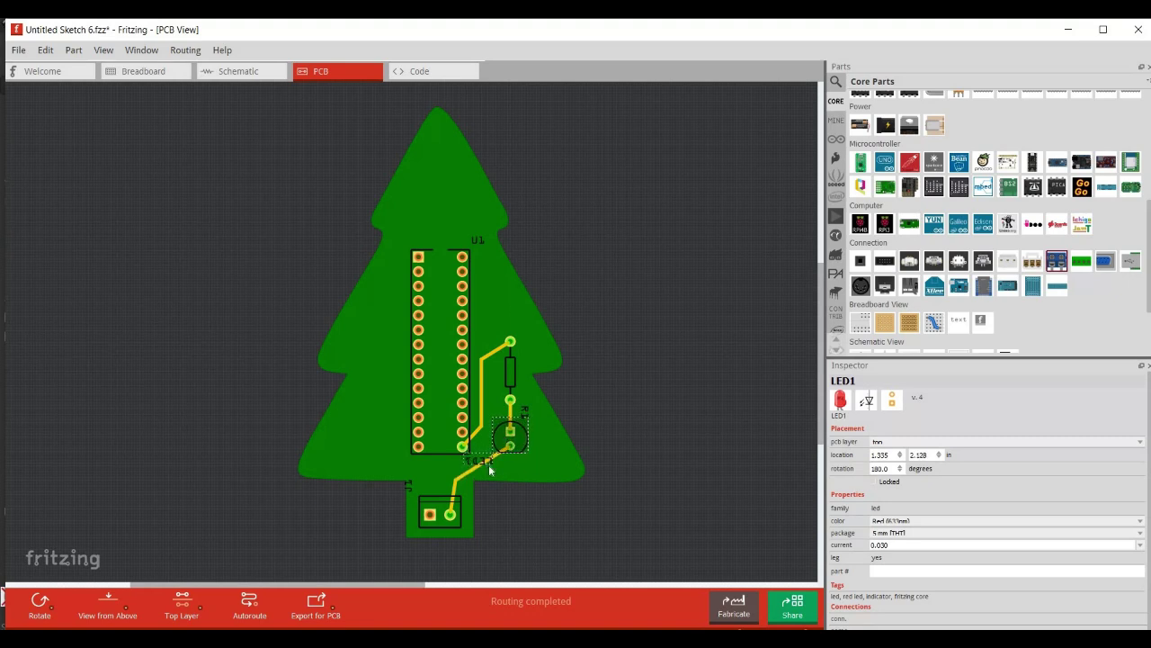
drag(460, 483, 454, 491)
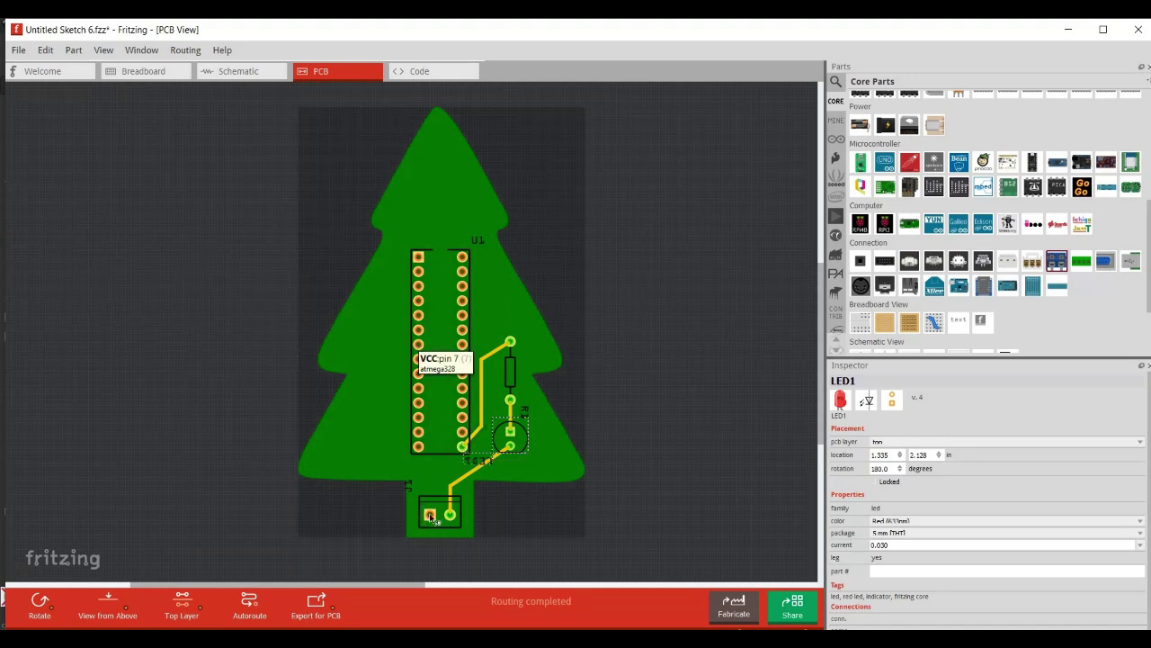
drag(429, 513, 419, 401)
drag(421, 337, 418, 333)
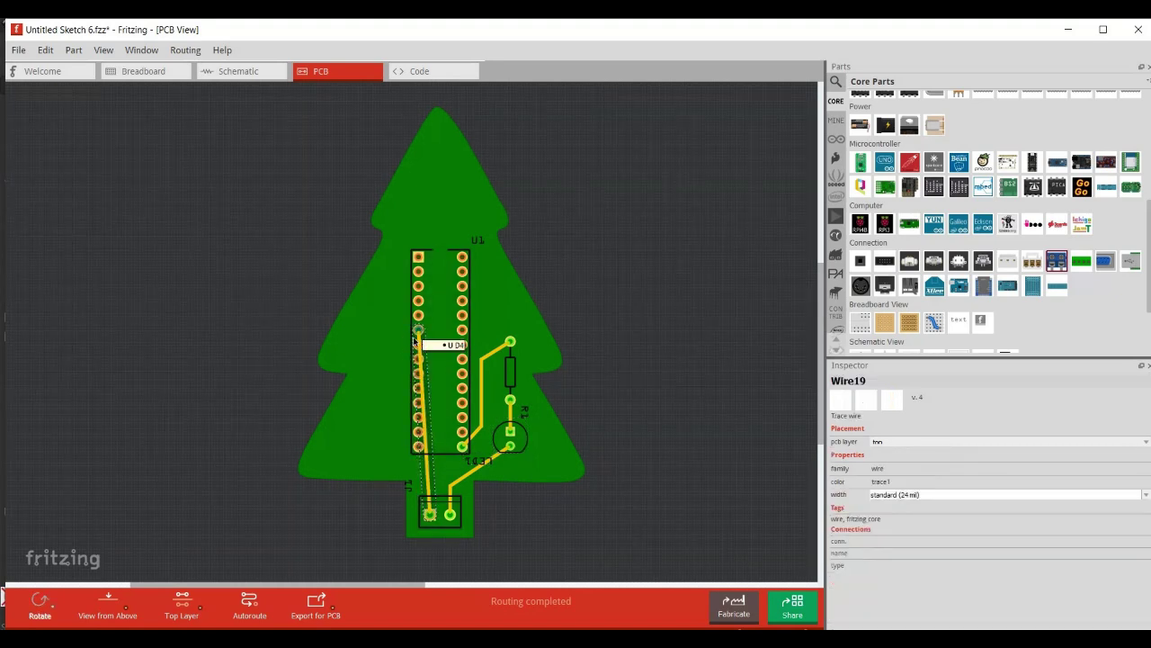
key(Delete)
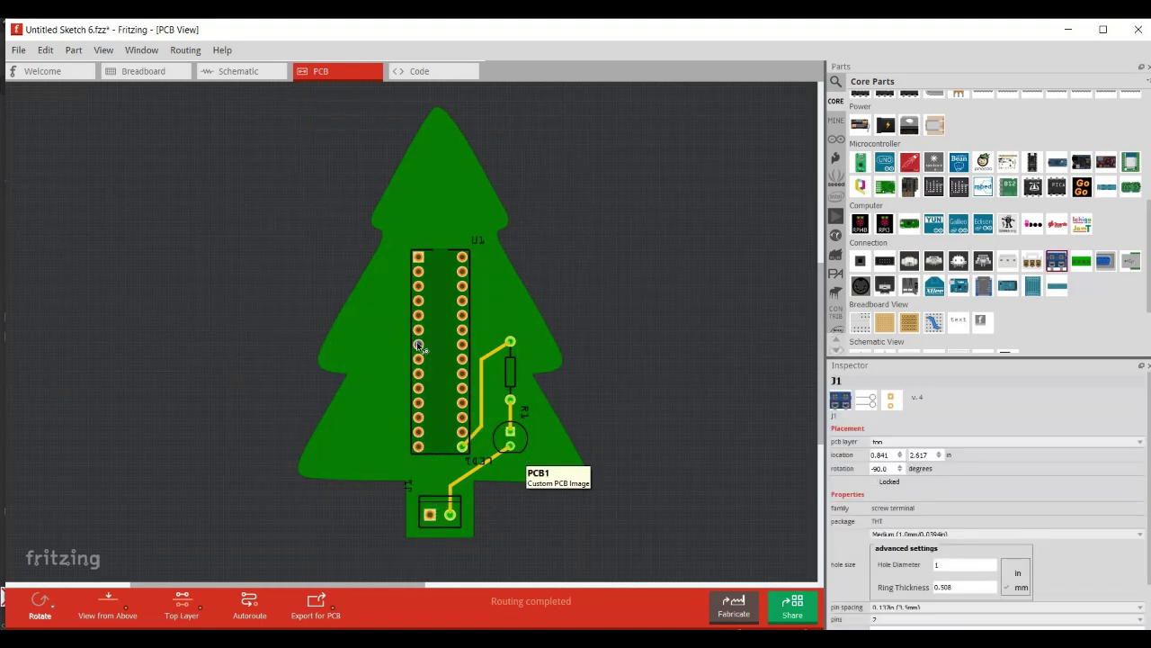
Step: Route a top-layer trace from ATmega328 pin 7 (VCC) to the screw terminal's left pin, bending it outside the chip's left pin row
drag(418, 345, 430, 520)
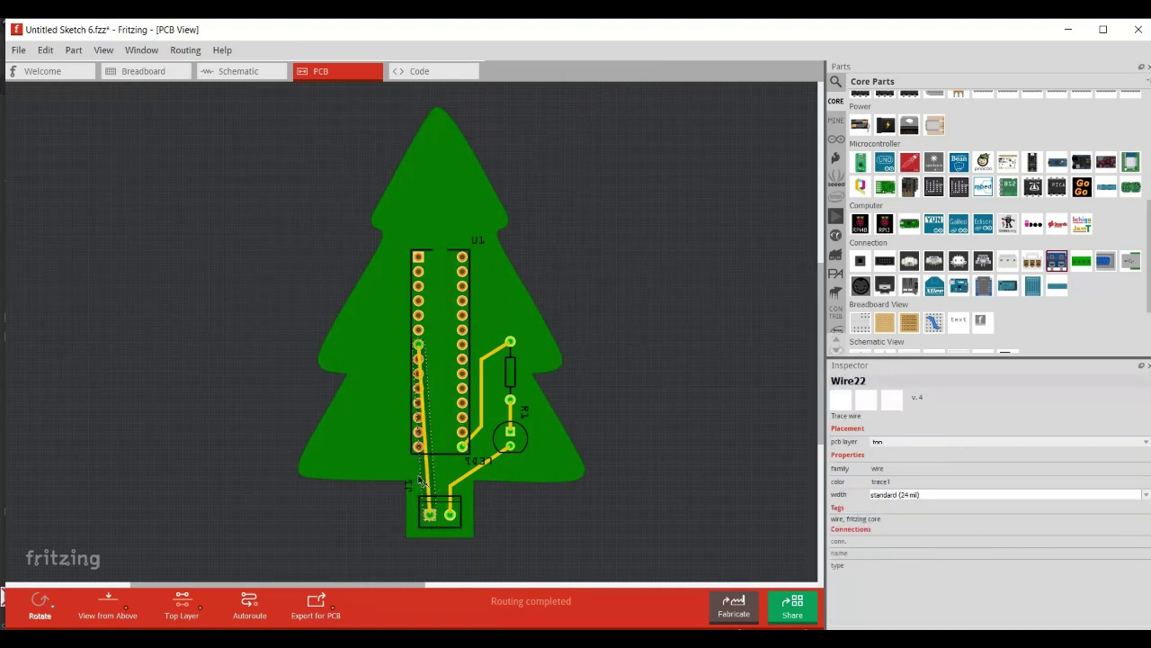
mouse_move(419, 482)
mouse_down()
mouse_move(398, 364)
mouse_move(387, 368)
mouse_move(394, 343)
mouse_up()
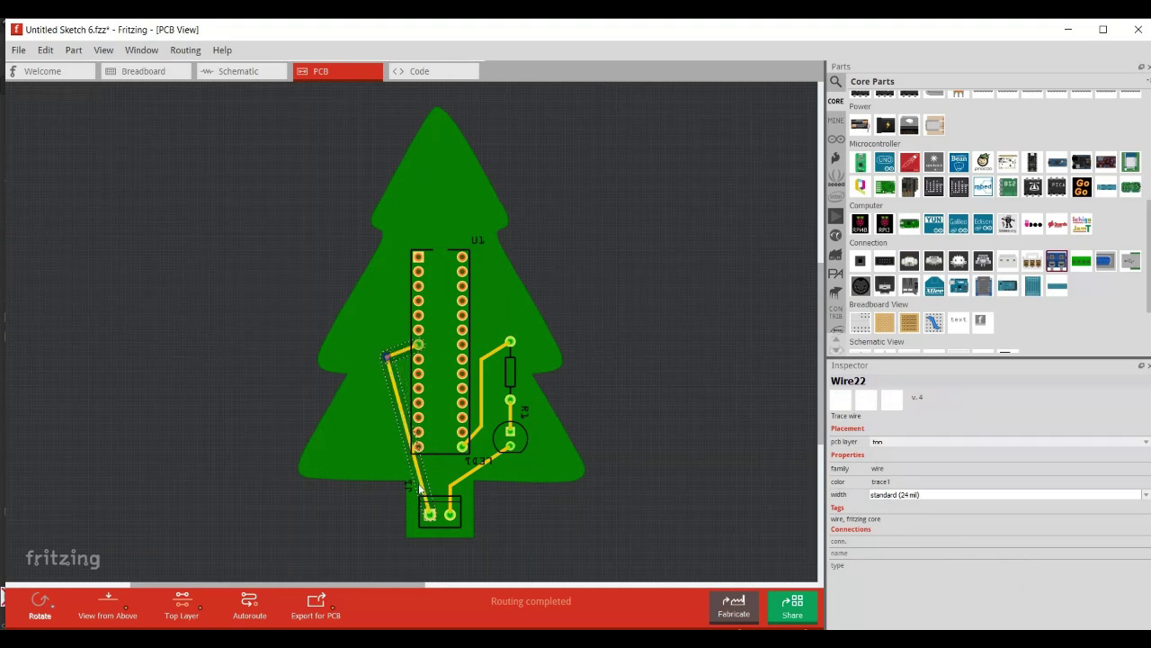
mouse_move(405, 422)
mouse_down()
mouse_move(387, 452)
mouse_move(417, 494)
mouse_up()
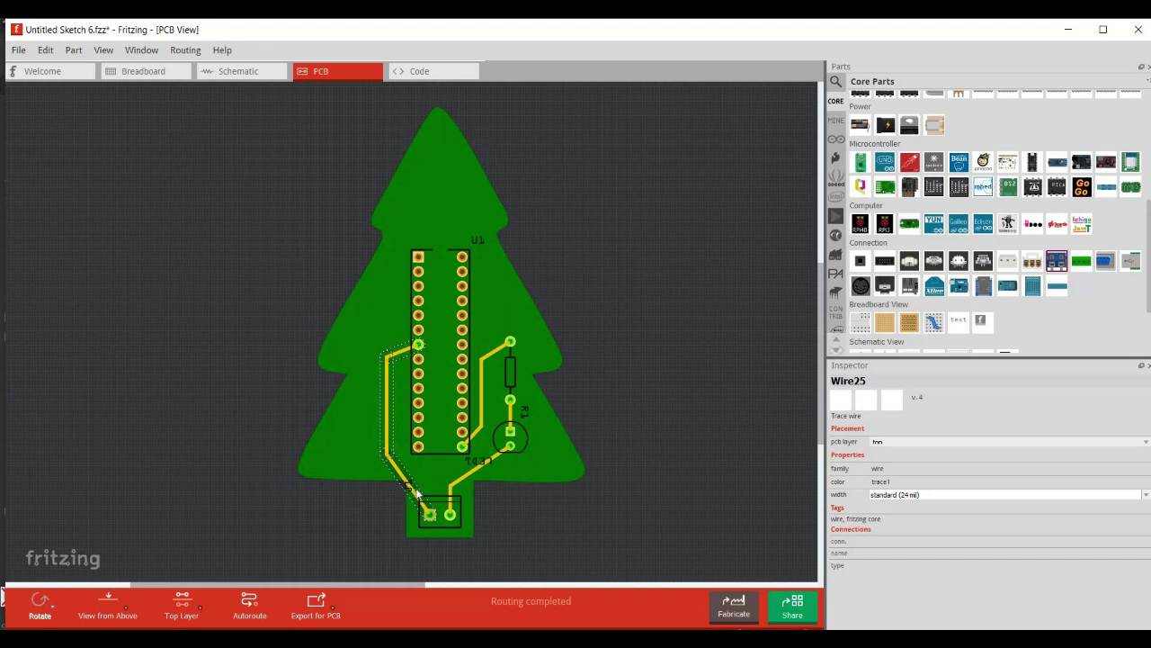
click(425, 491)
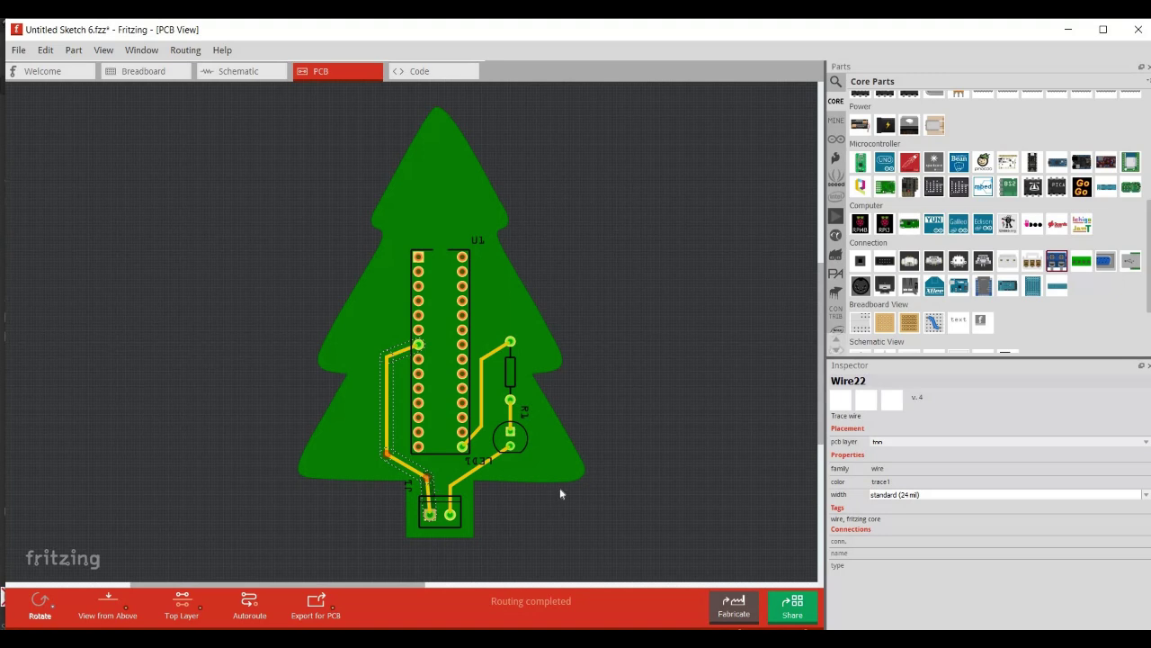
key(ctrl+z)
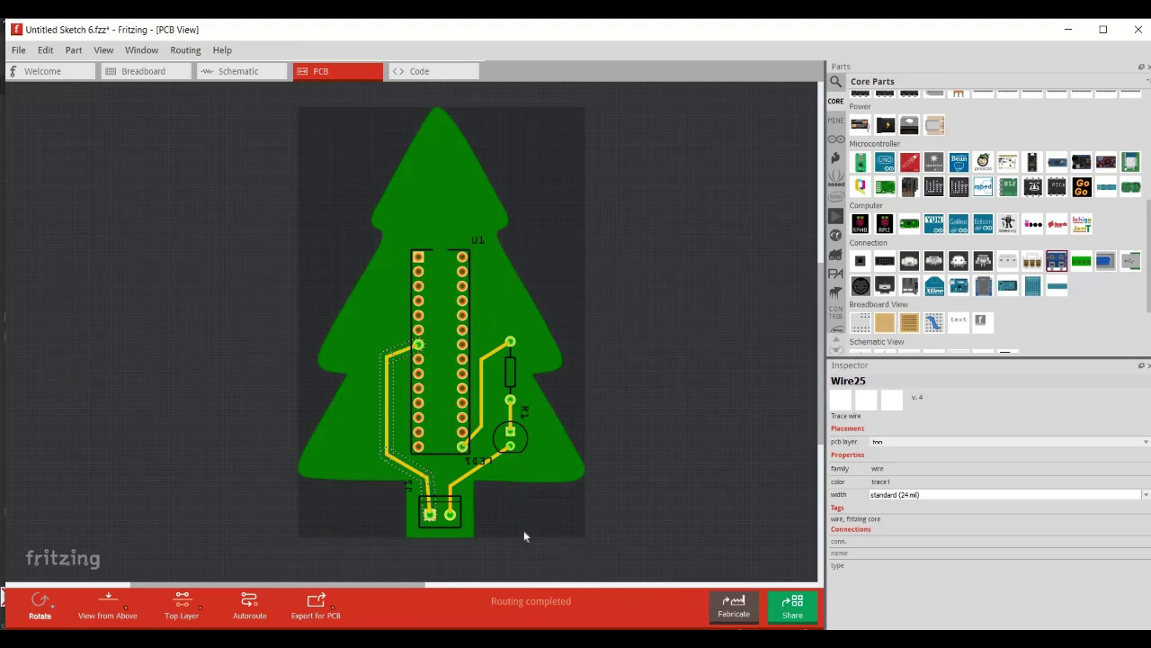
Step: Route a bottom-layer trace from ATmega328 pin 8 around the VCC trace to the screw terminal's right pin, then reactivate the top layer
click(182, 604)
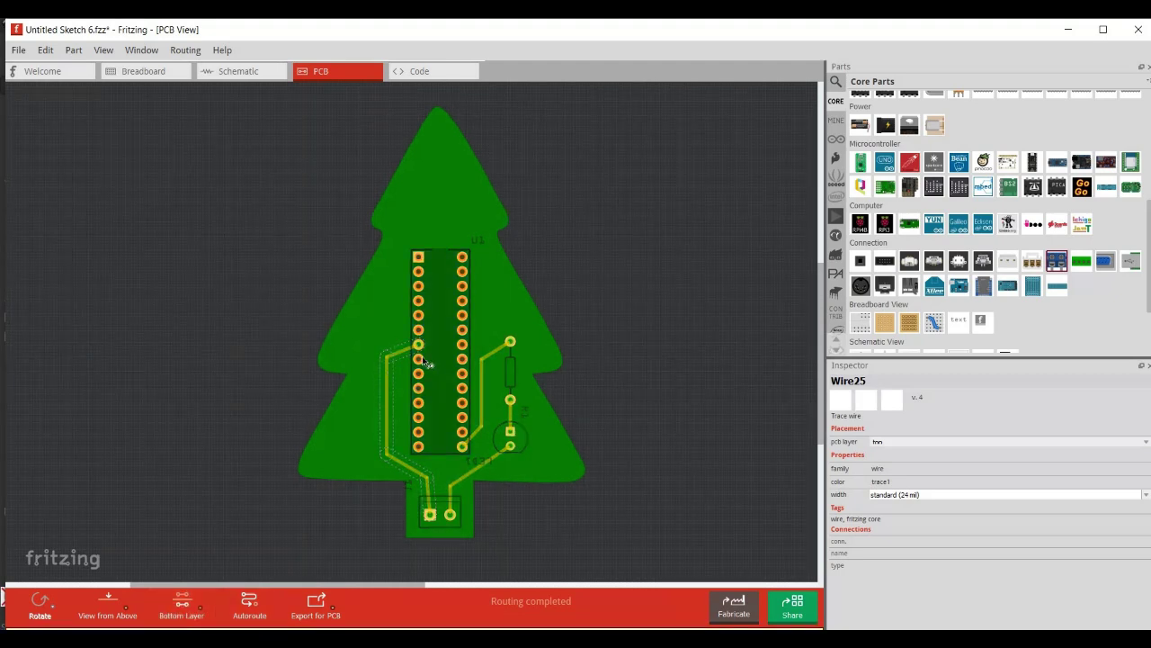
drag(418, 359, 451, 514)
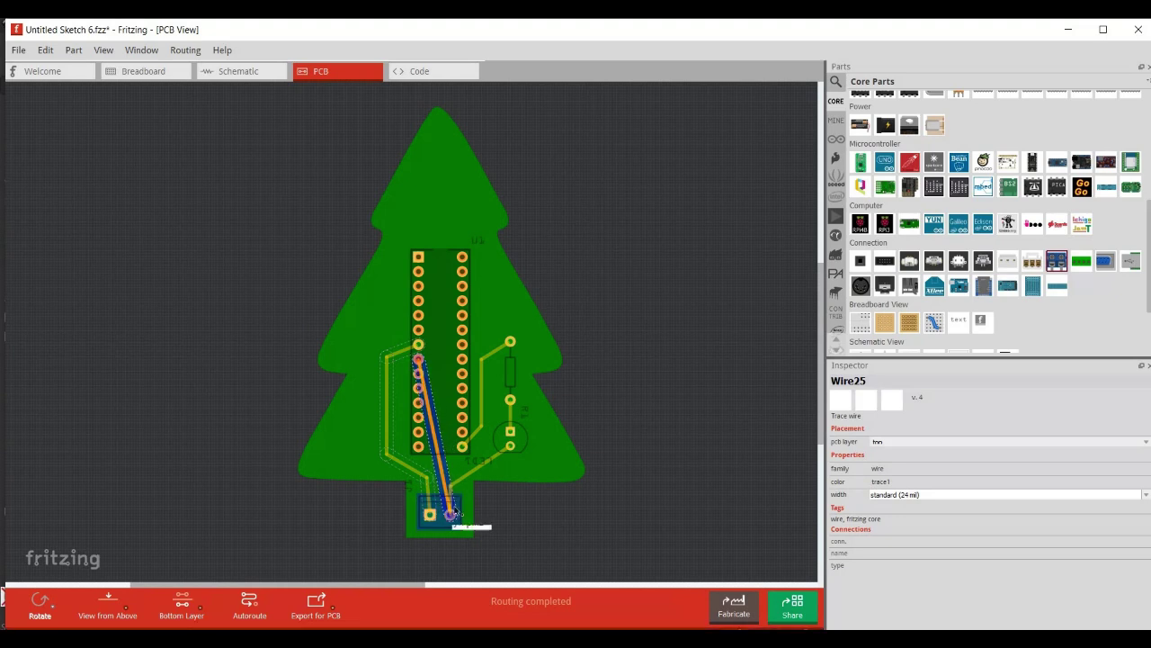
click(426, 406)
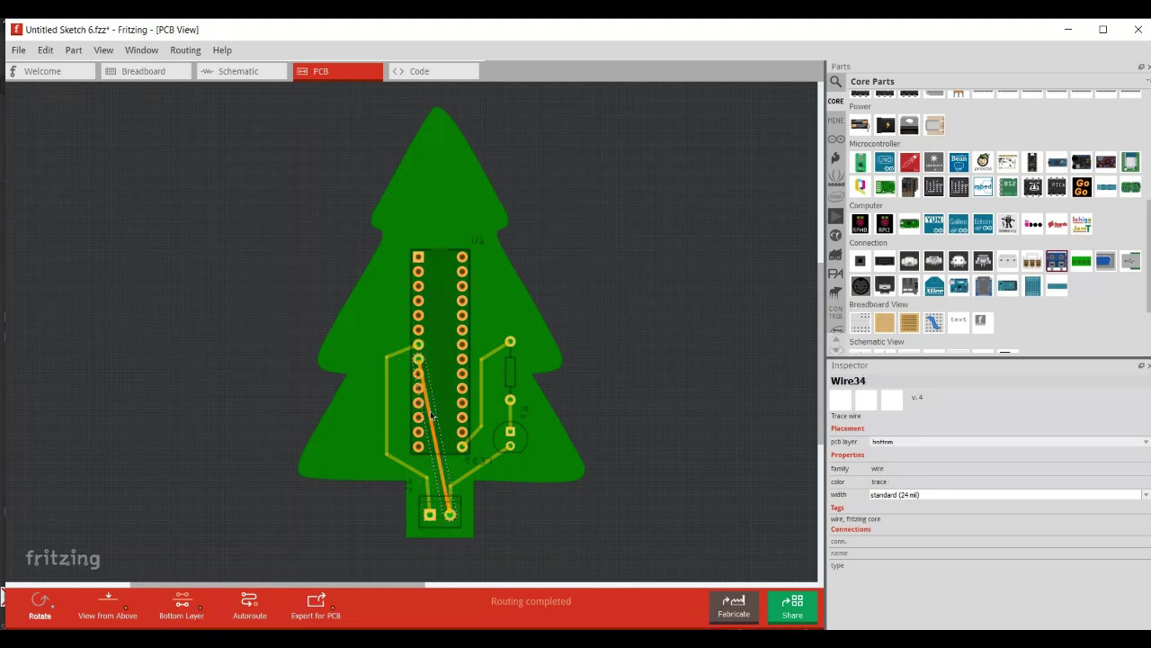
drag(422, 382, 369, 375)
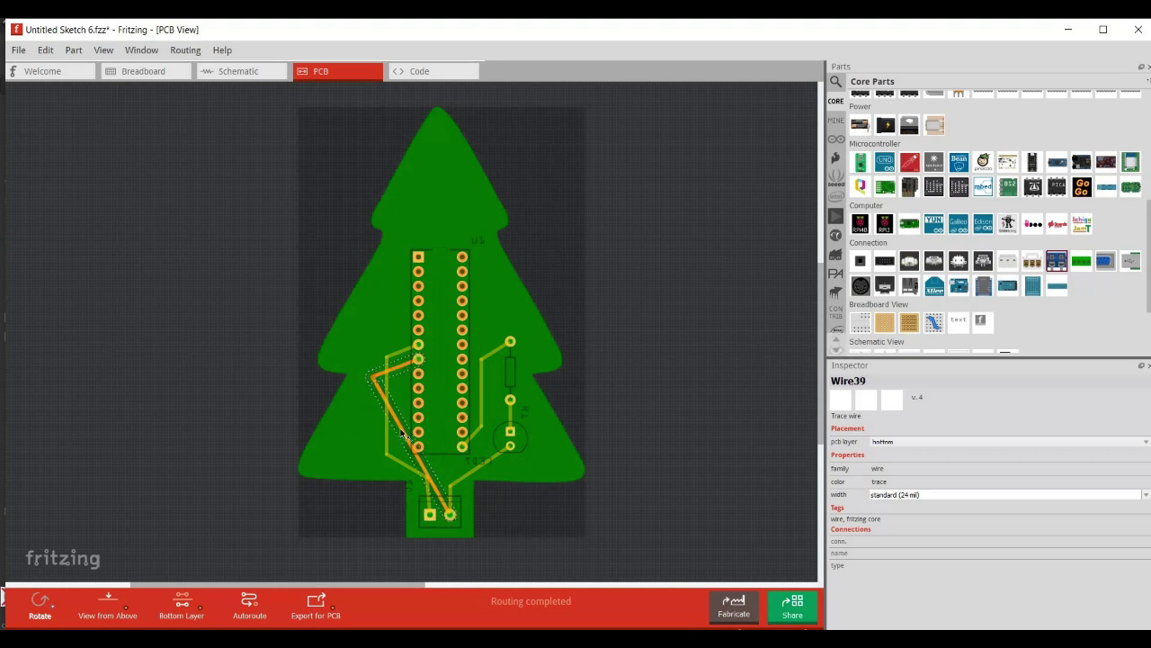
mouse_move(400, 439)
mouse_down()
mouse_move(376, 462)
mouse_move(416, 496)
mouse_move(454, 479)
mouse_up()
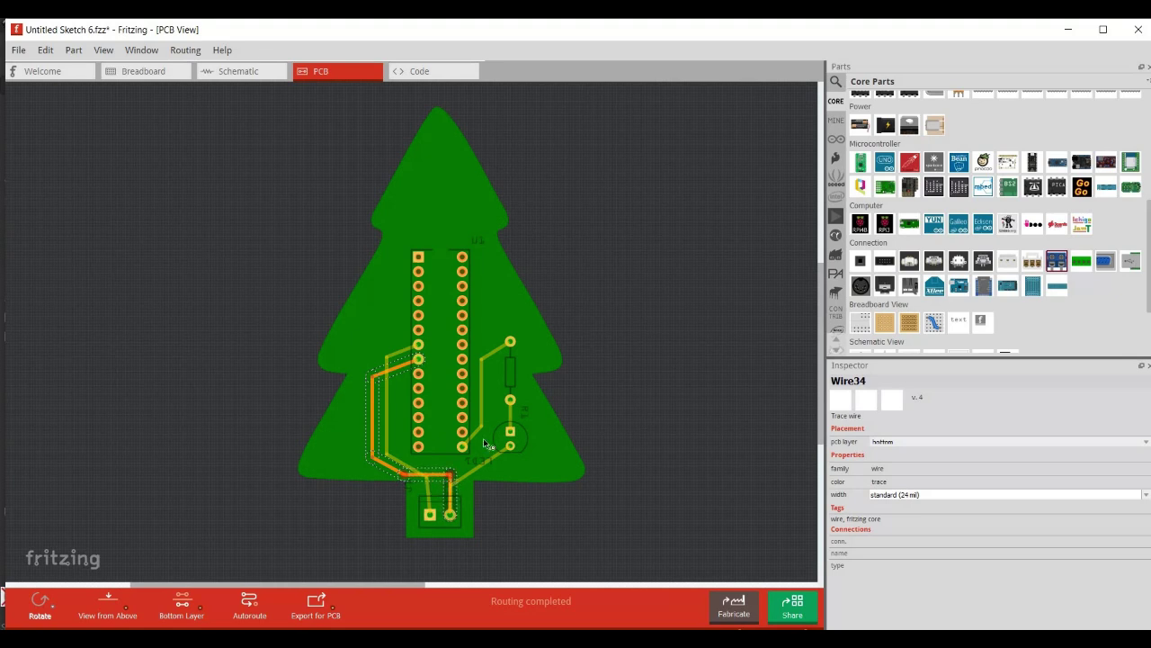
mouse_move(450, 475)
mouse_down()
mouse_move(429, 505)
mouse_move(449, 483)
mouse_up()
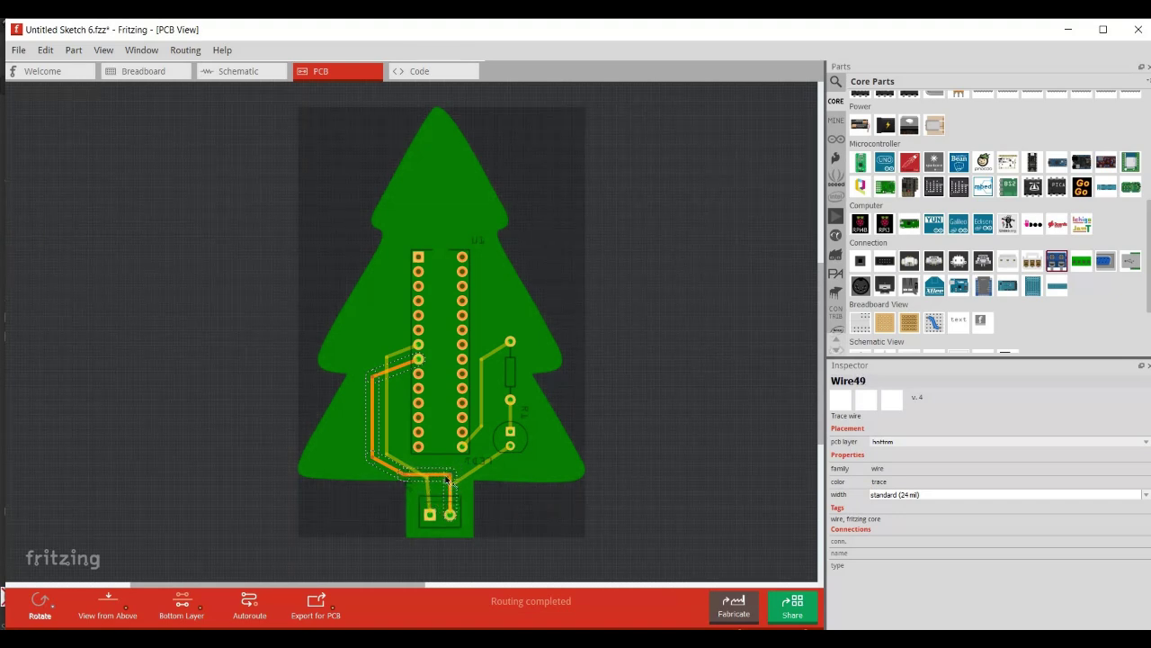
click(657, 308)
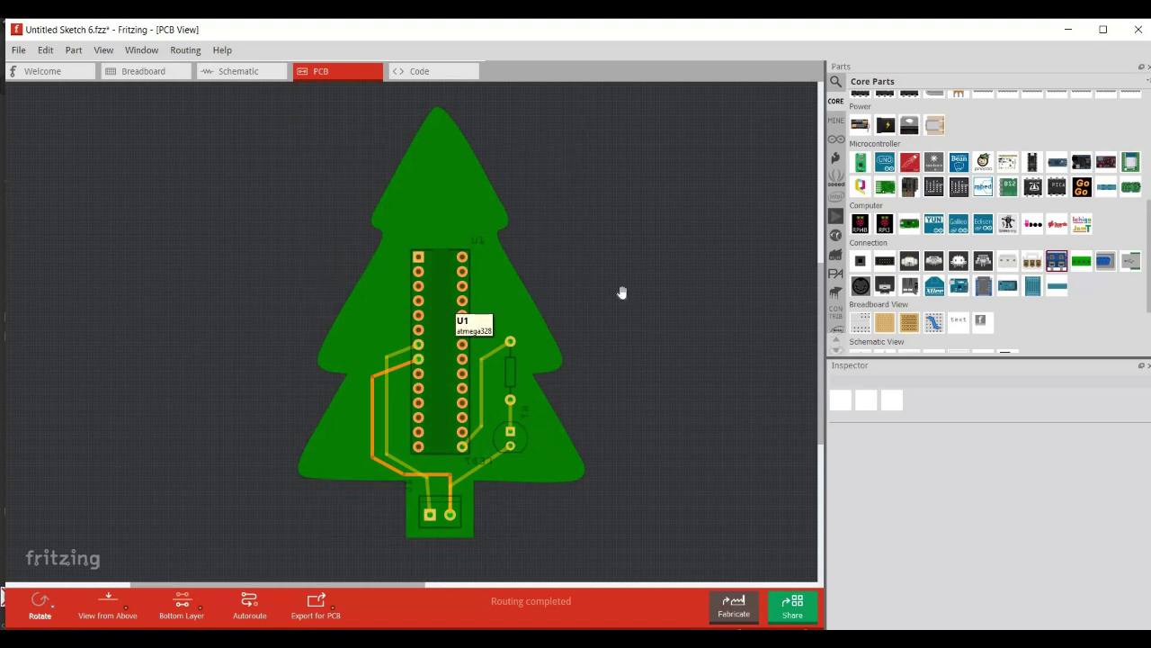
click(198, 612)
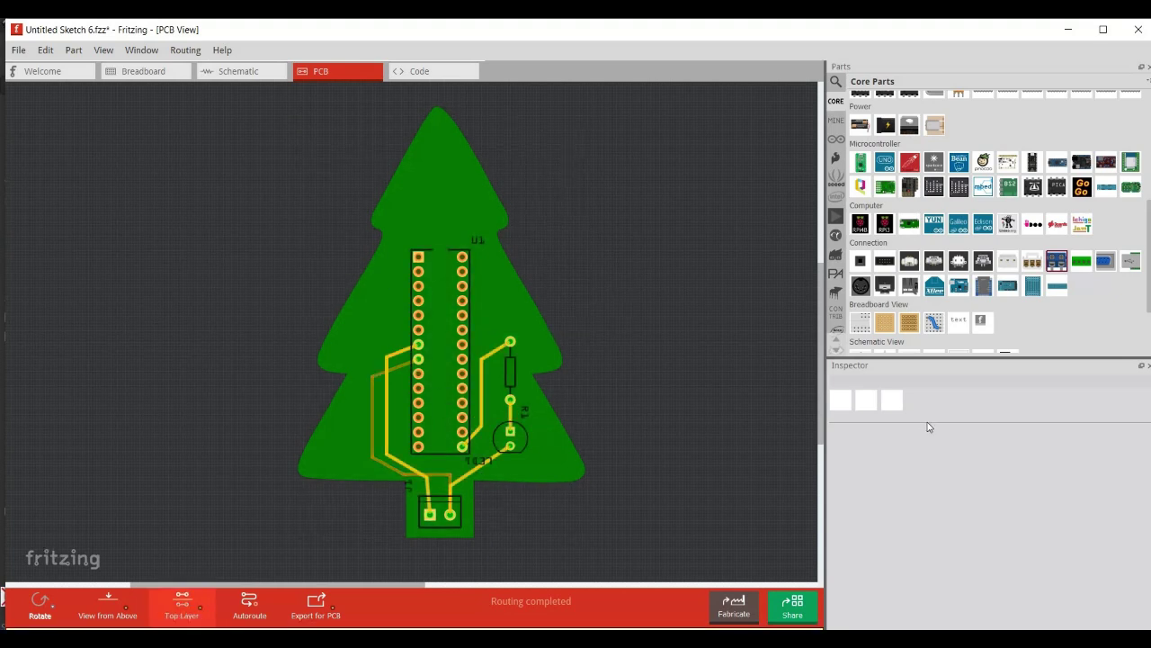
Step: Export the board for production as Extended Gerber (RS-274X) files into the inner Xmas_PCB folder under Documents\Xmas_PCB
click(20, 52)
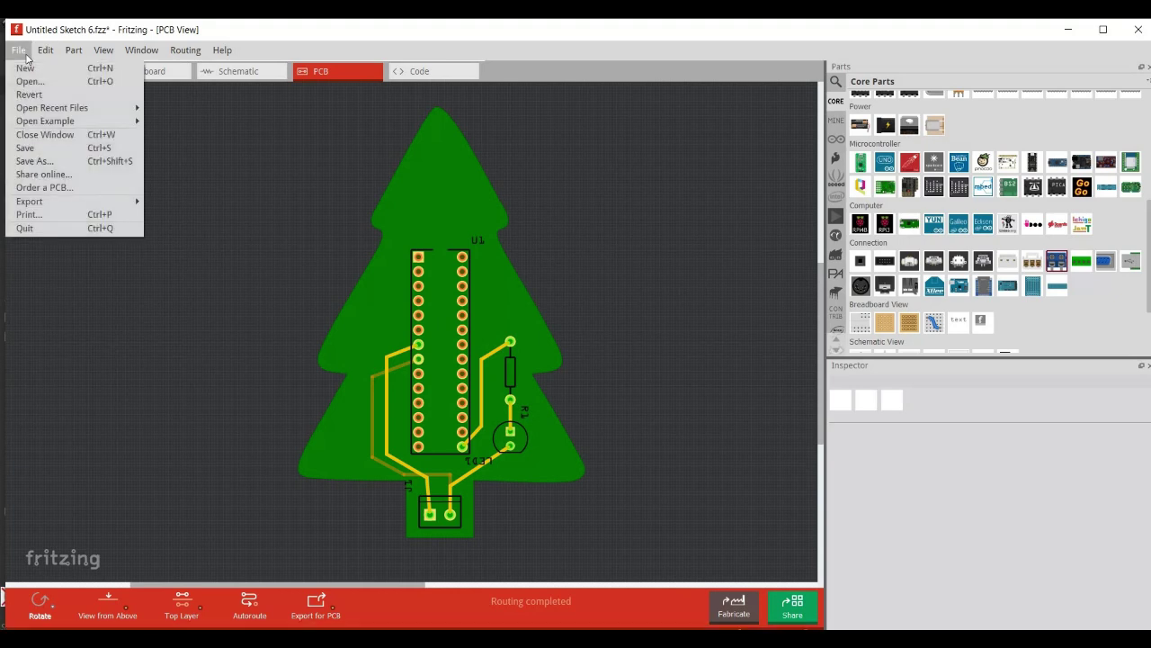
mouse_move(129, 206)
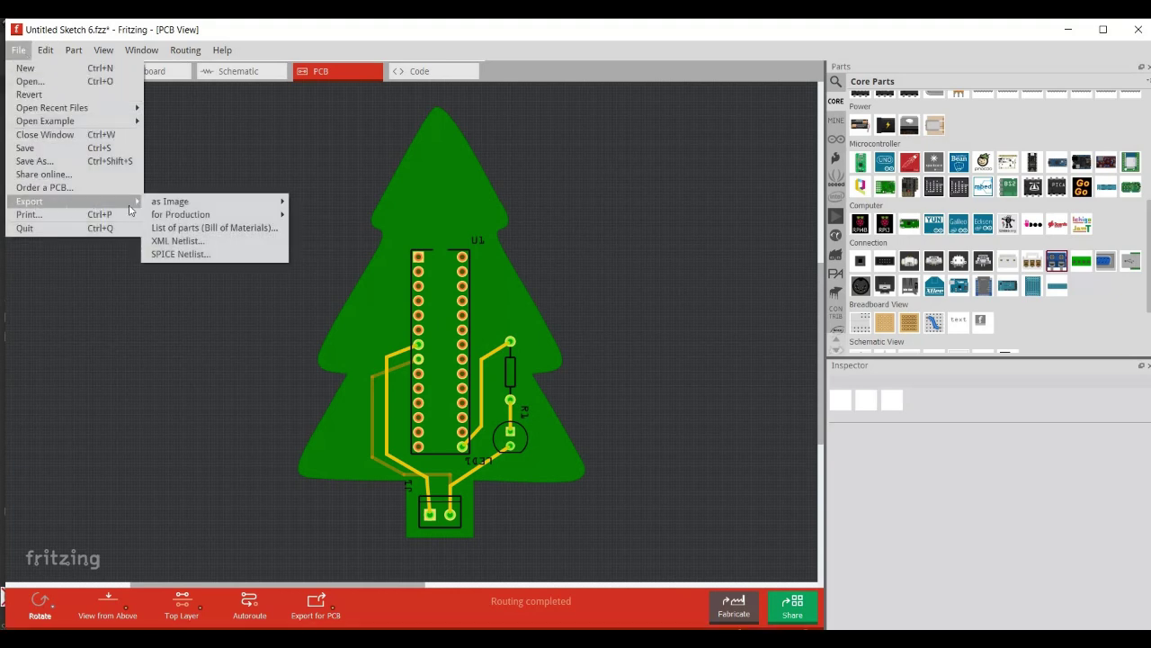
mouse_move(262, 218)
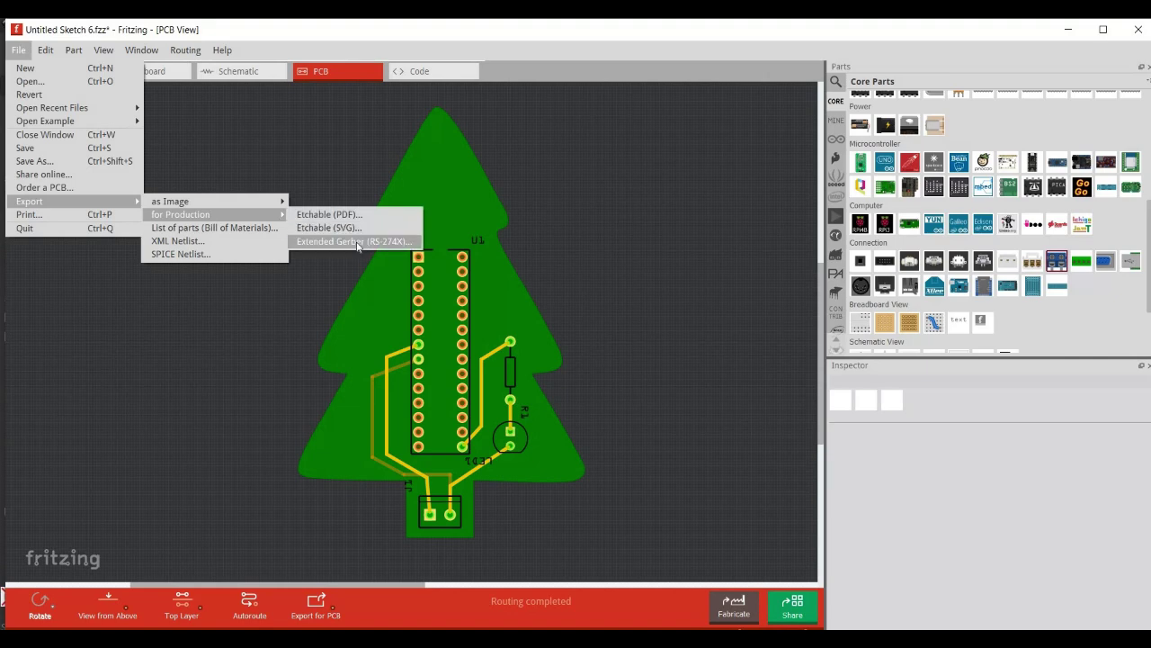
click(357, 243)
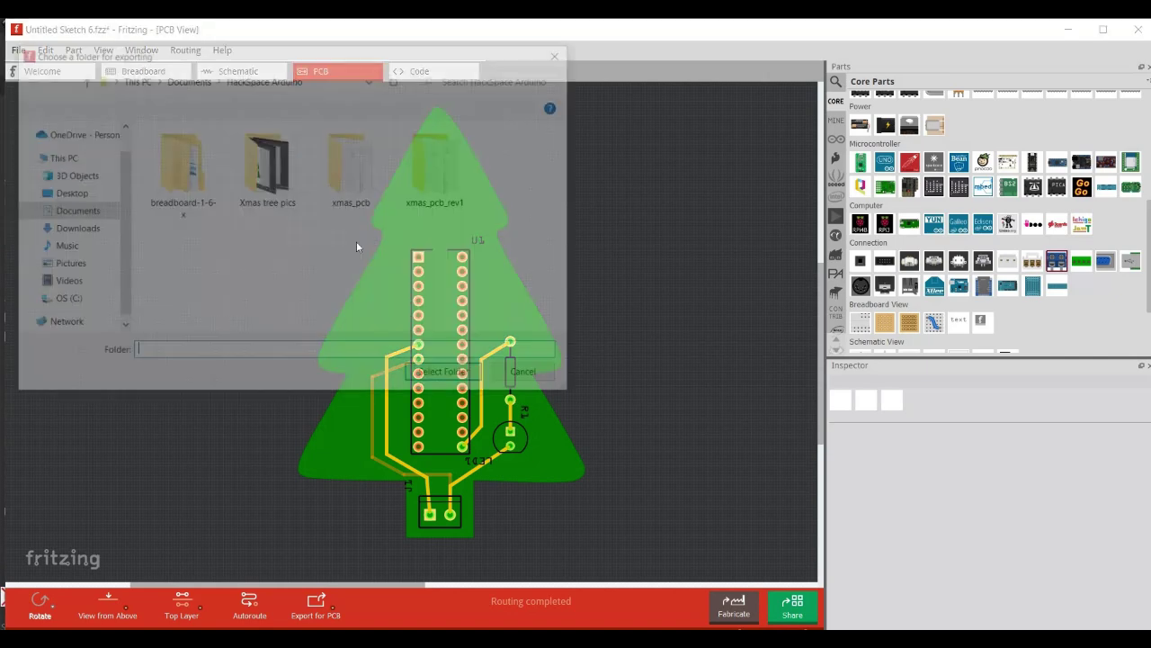
click(77, 216)
scroll(258, 220, down, 10)
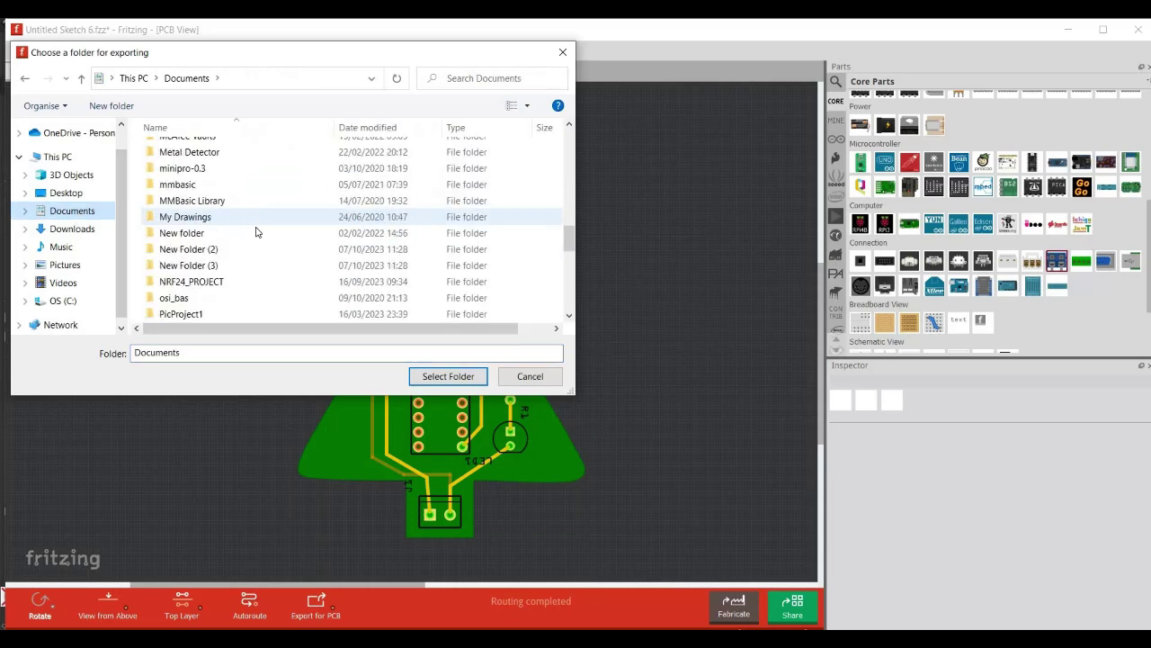
scroll(255, 233, down, 15)
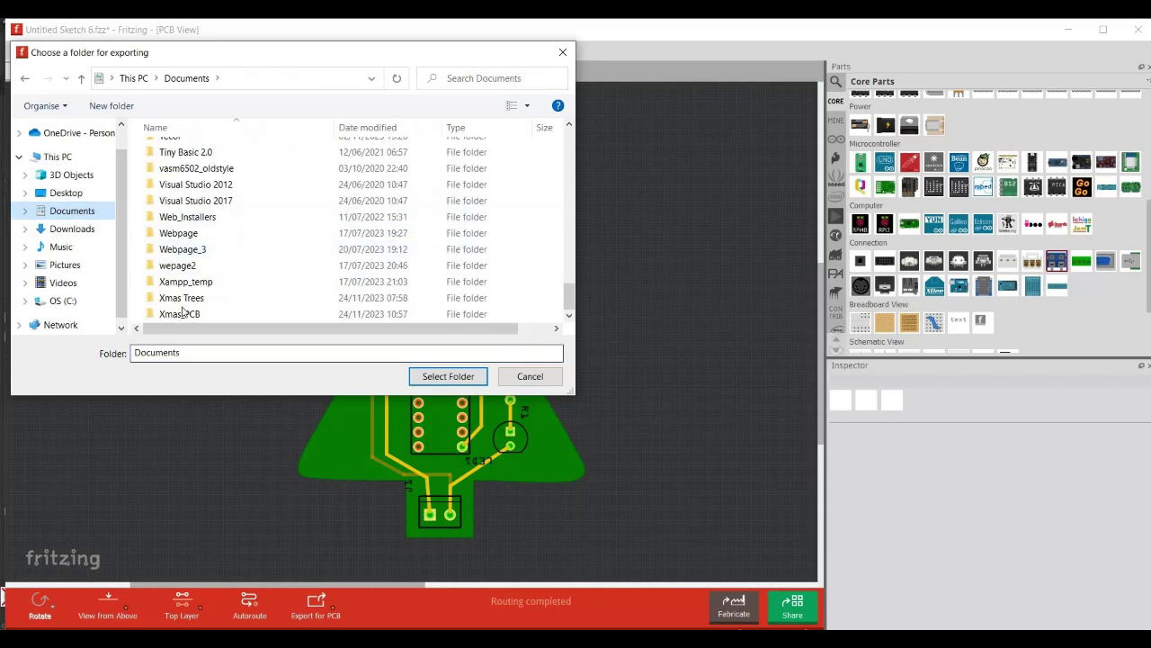
double_click(184, 311)
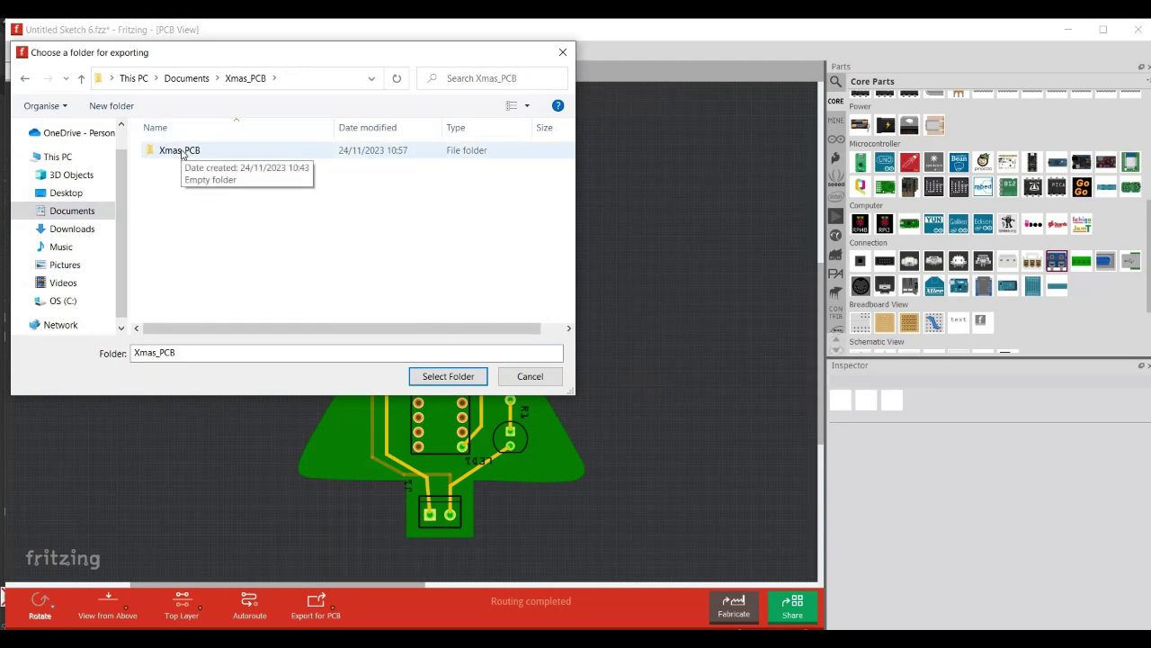
click(181, 154)
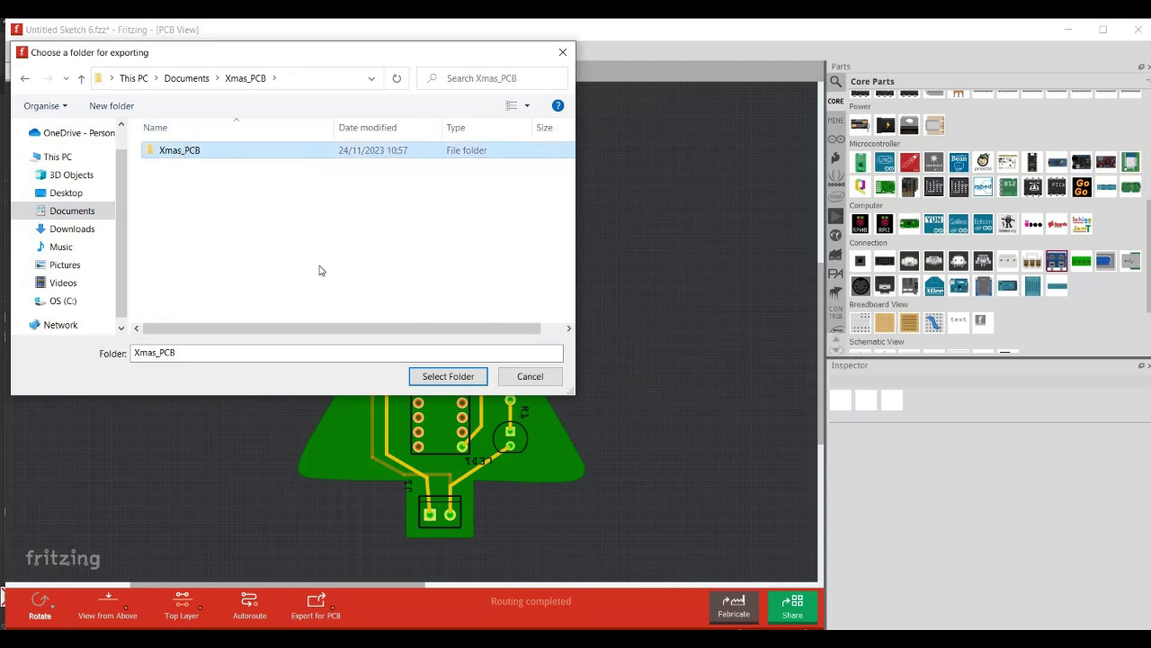
click(429, 376)
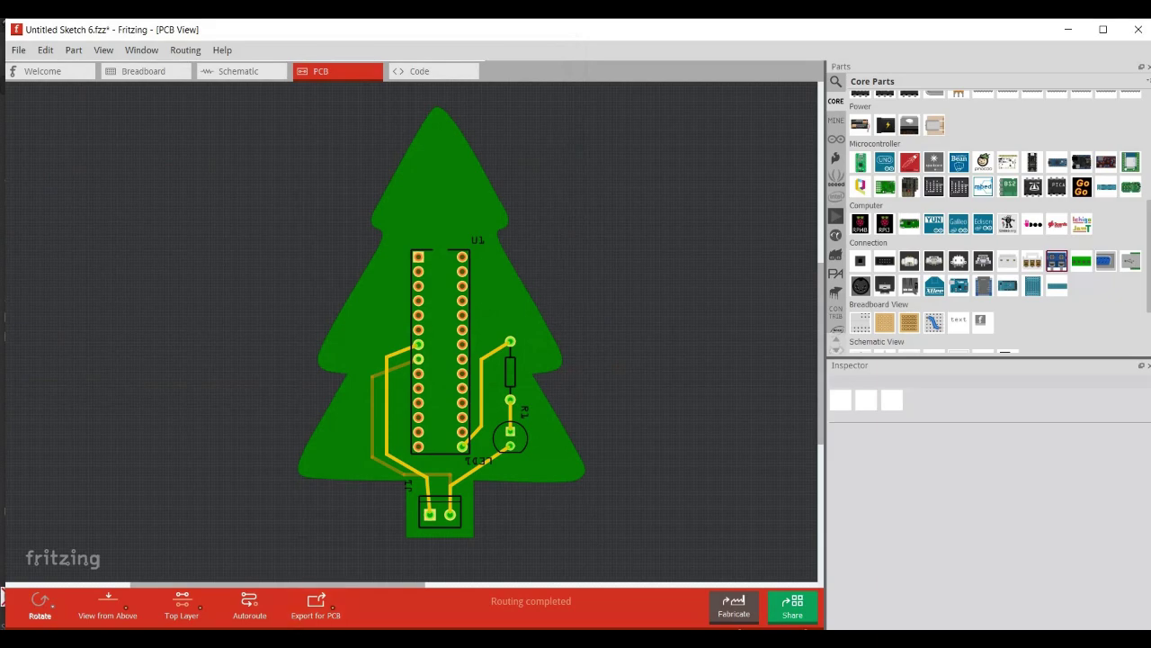
Step: Switch to File Explorer, check the exported Gerber files and compress the inner Xmas_PCB folder into Xmas_PCB.zip with 7-Zip
click(308, 640)
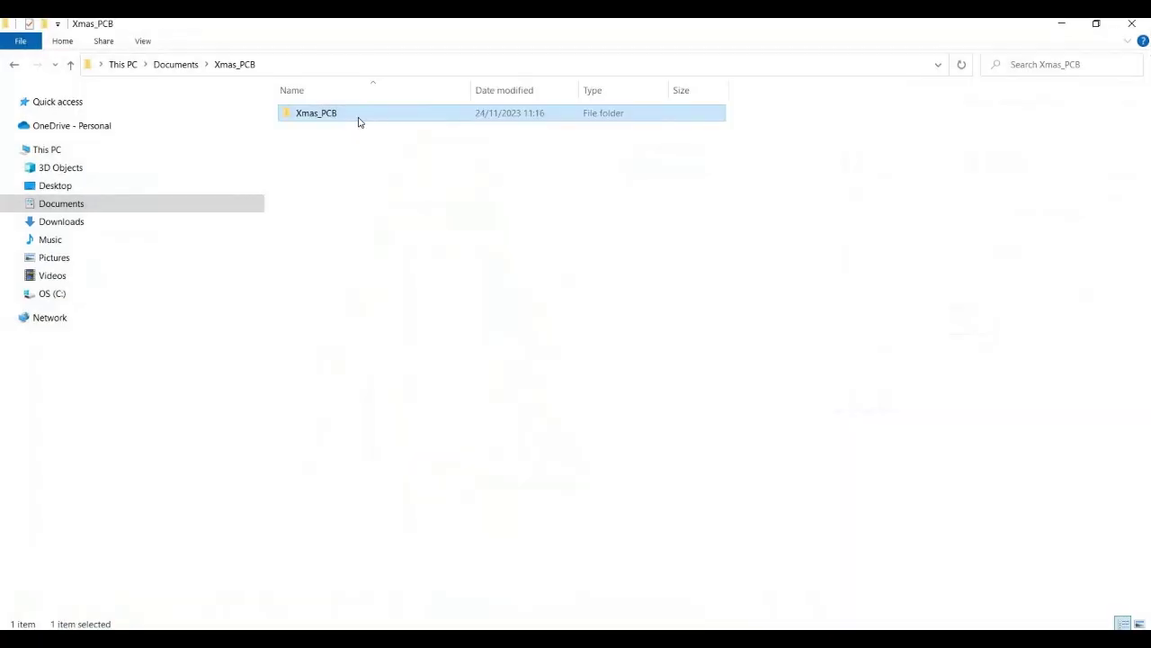
key(Return)
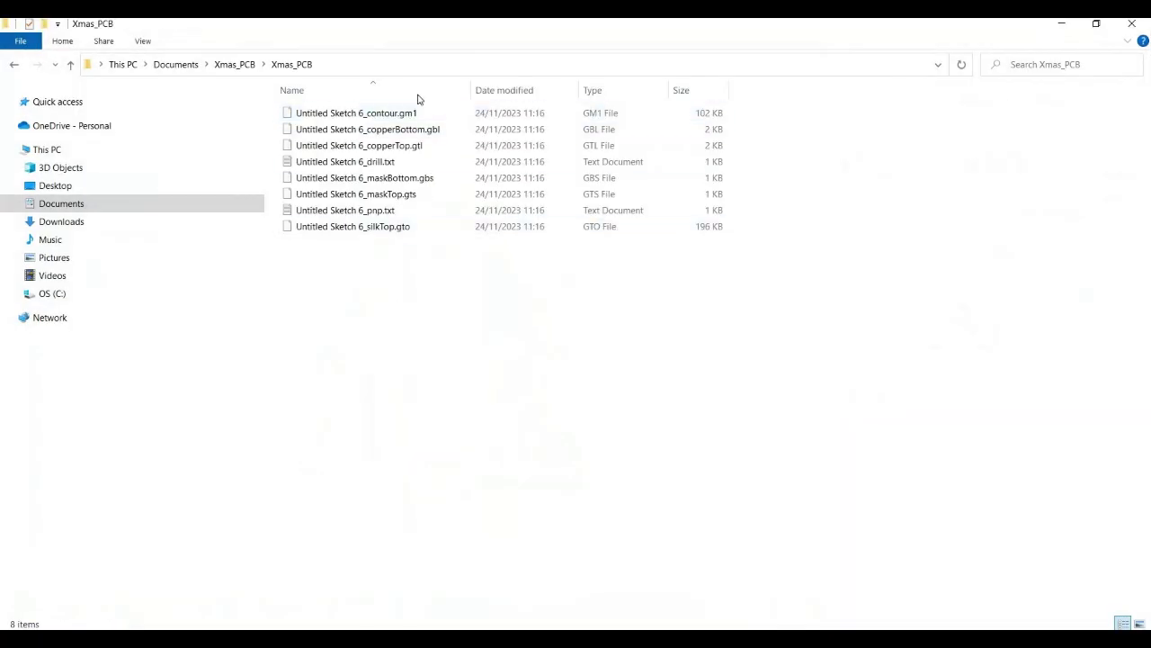
click(71, 66)
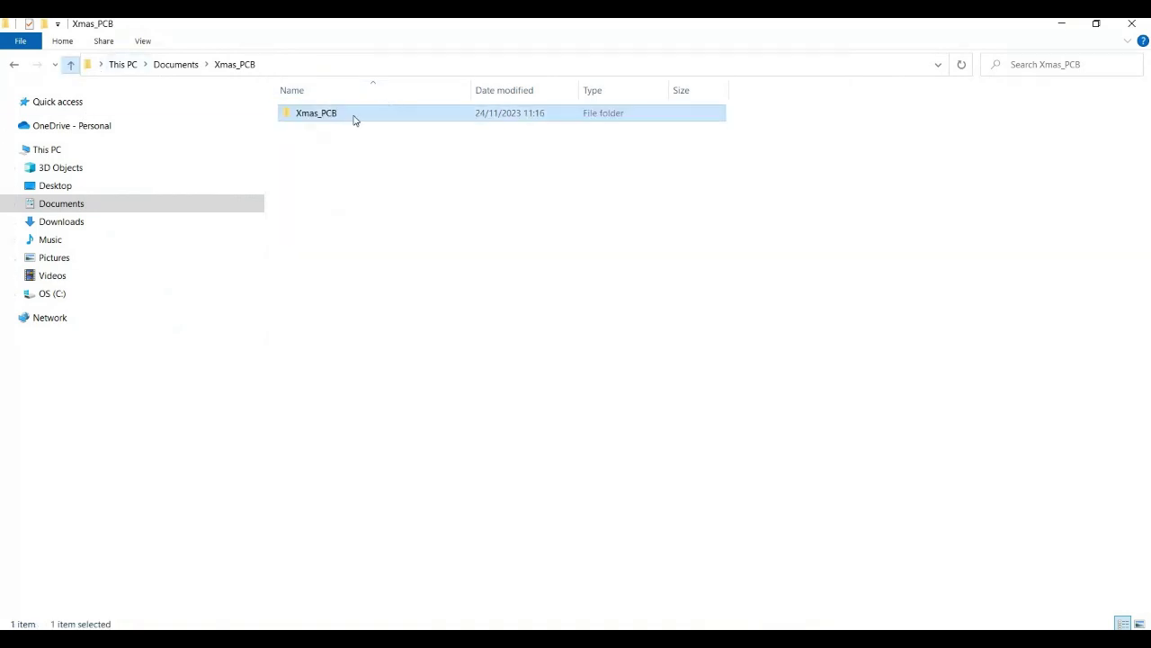
right_click(341, 118)
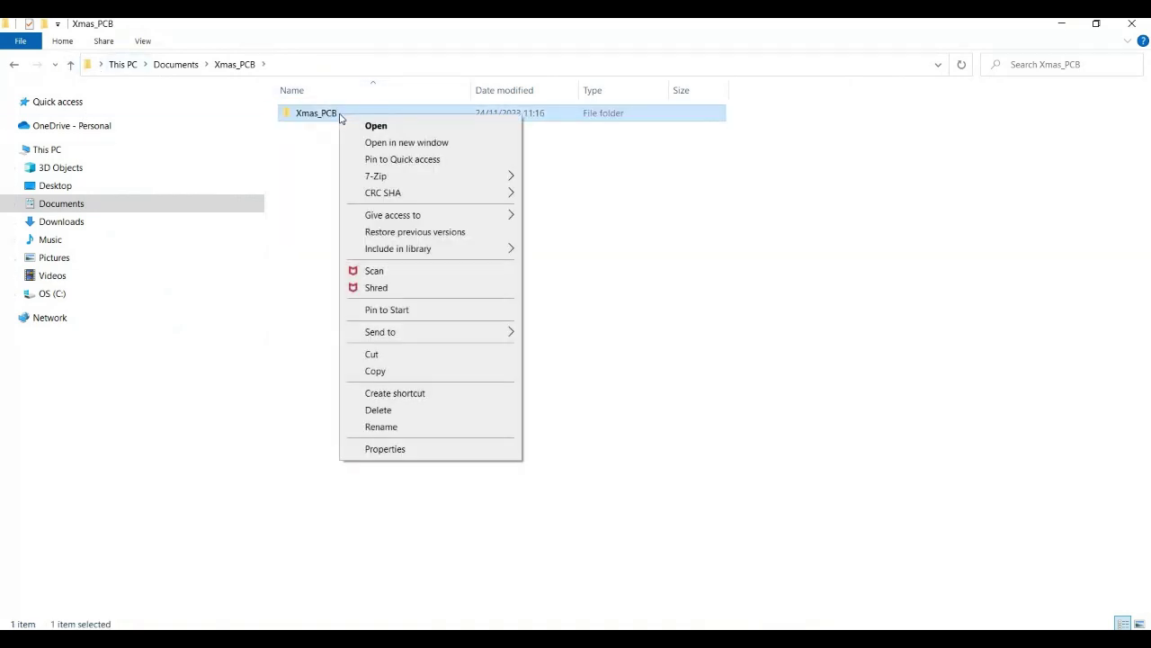
mouse_move(426, 184)
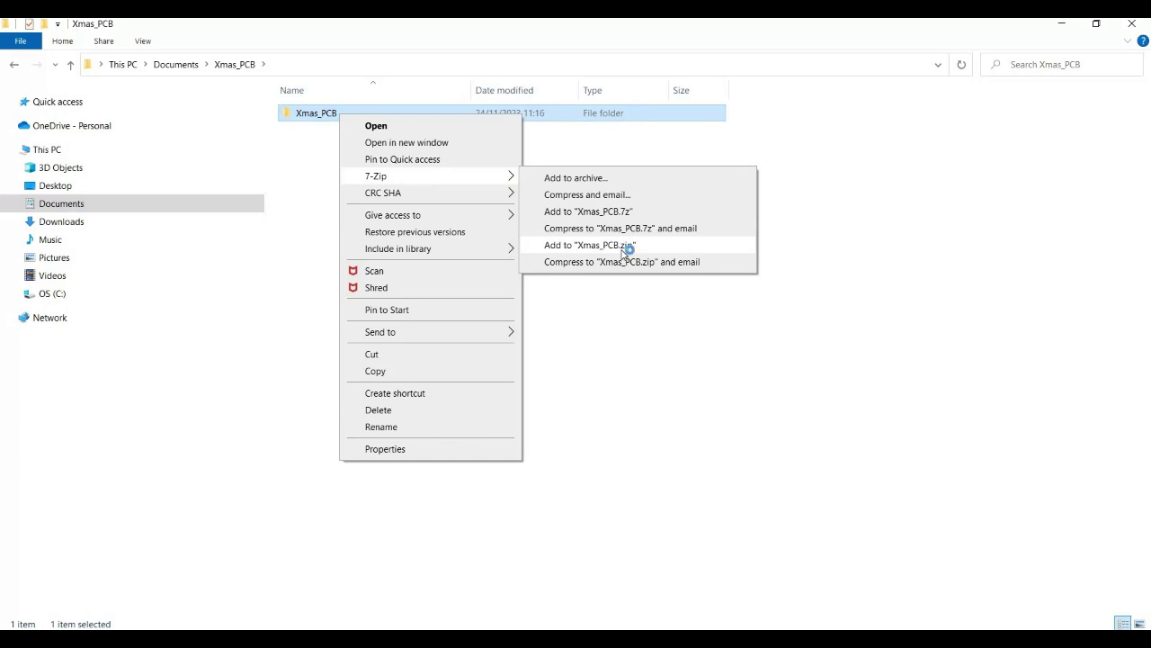
click(589, 245)
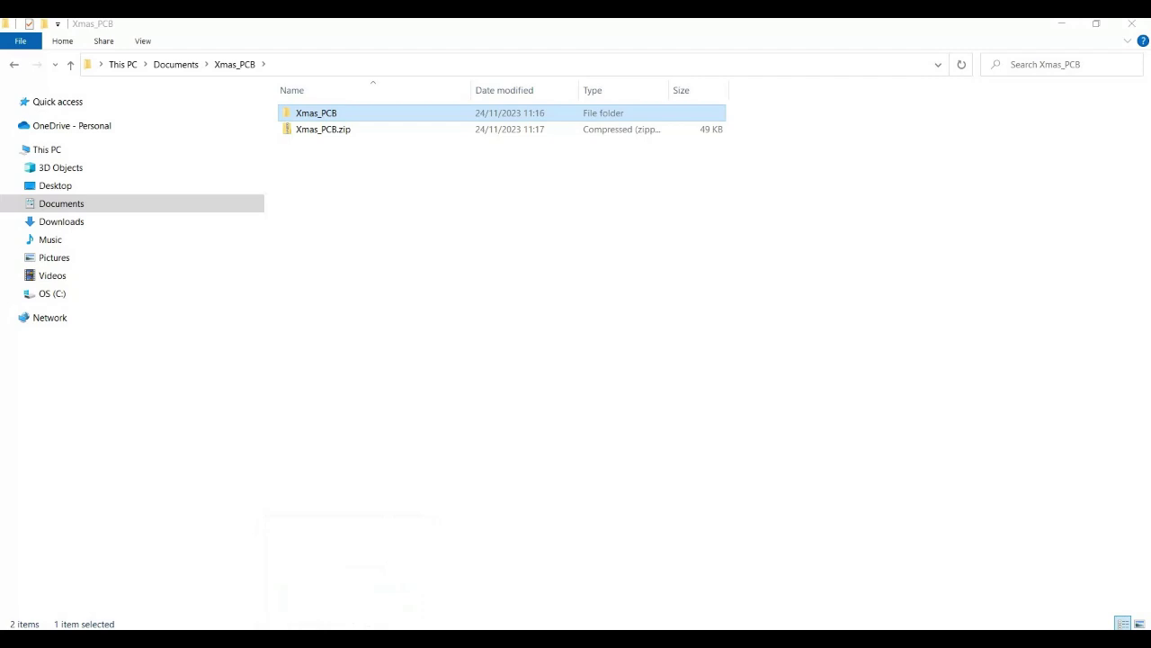
Step: Switch to the JLCPCB website in the browser and upload the zipped Gerber files for a quote
key(alt+Tab)
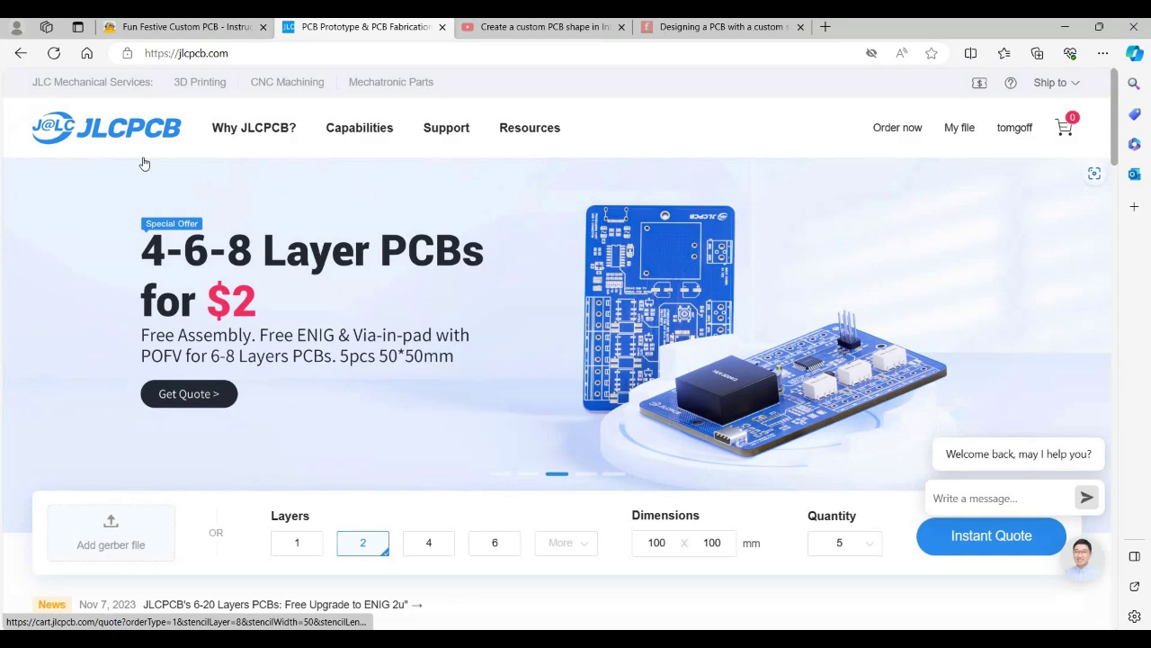
scroll(205, 308, down, 4)
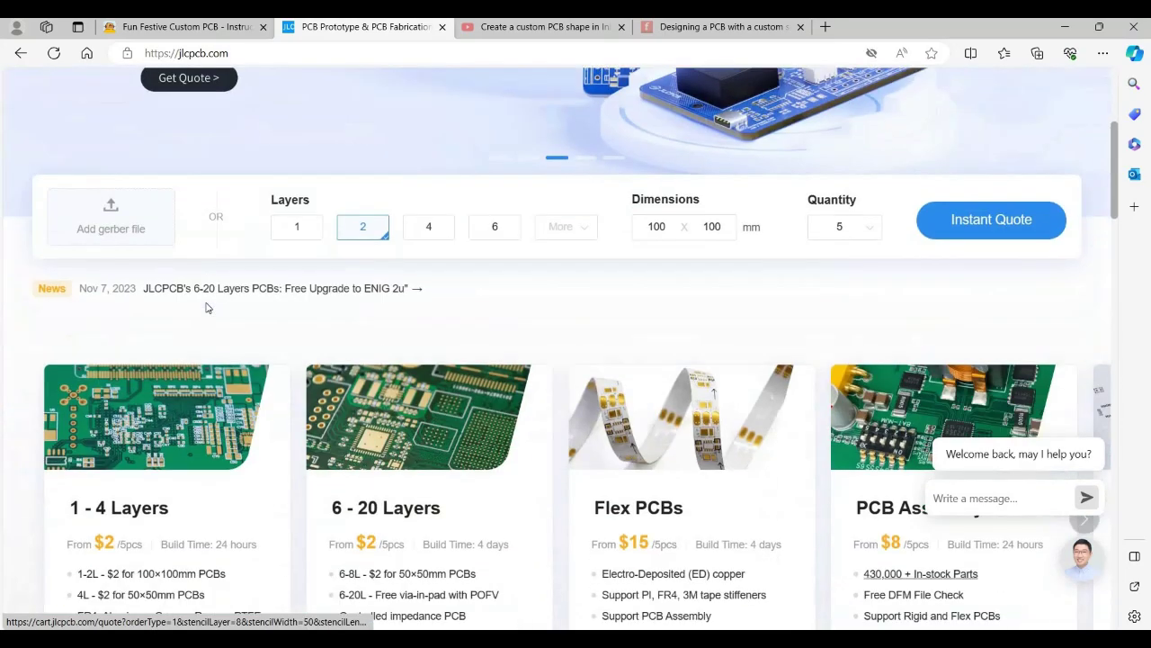
scroll(206, 307, up, 2)
click(115, 417)
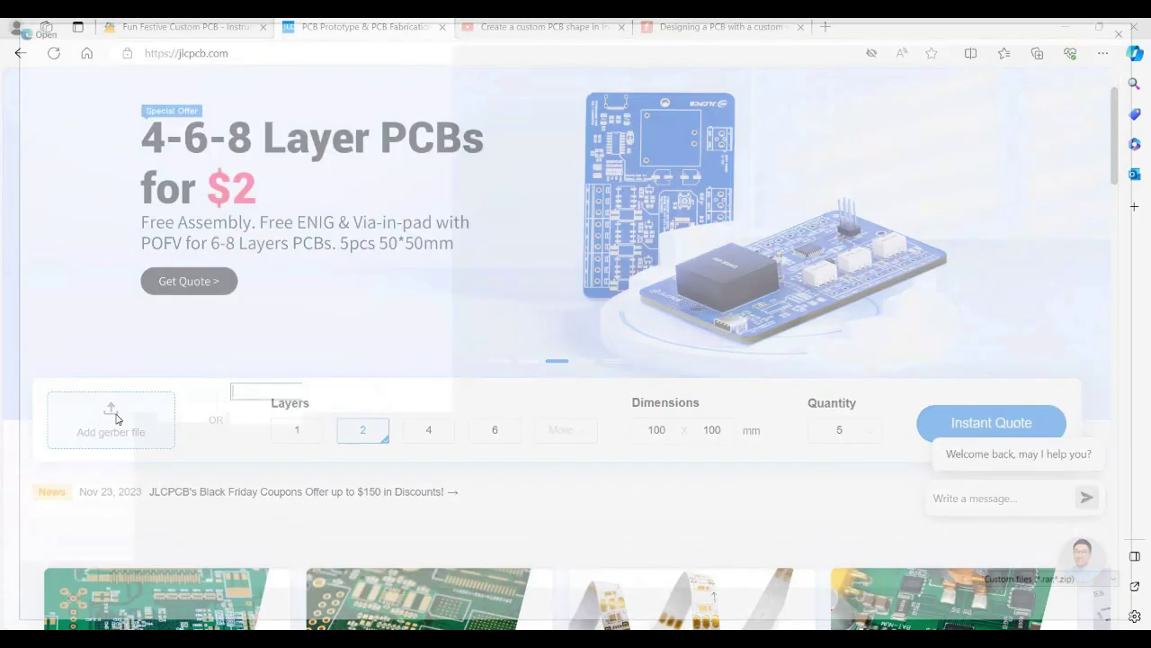
double_click(198, 142)
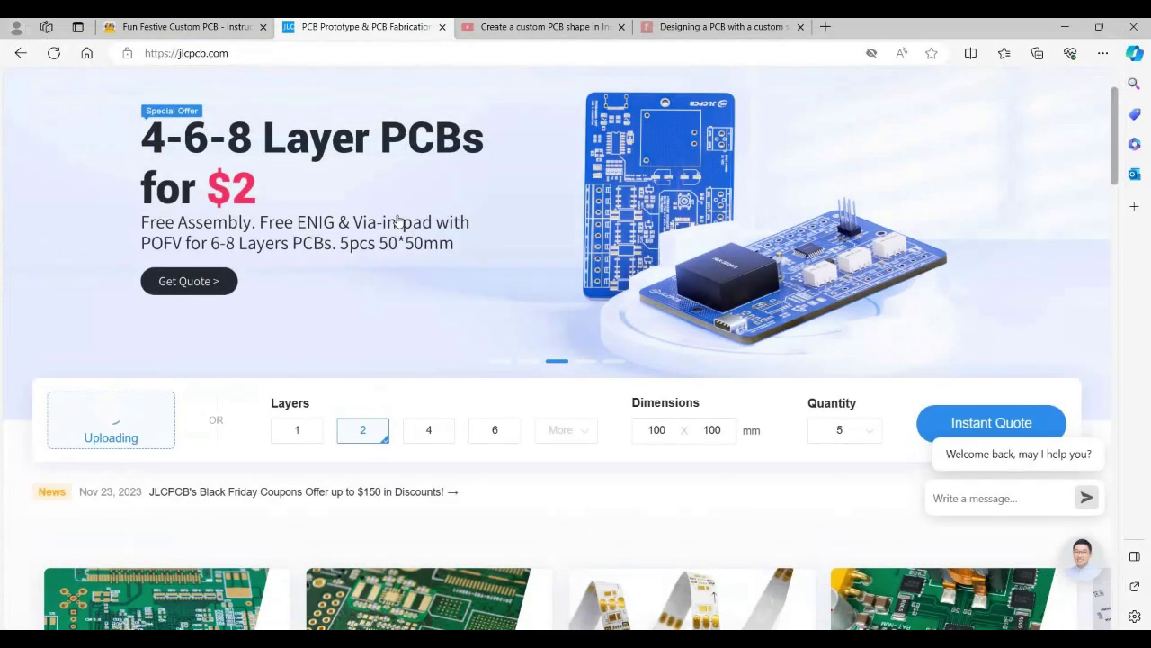